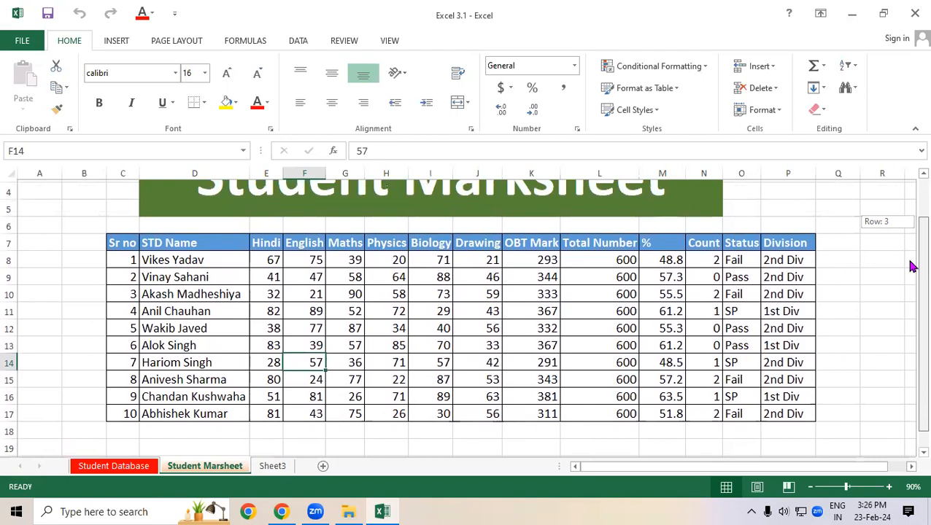
- Delete Sheet3 from the workbook and add a new blank worksheet after Student Marsheet
{"action": "left_click", "coordinate": [272, 467]}
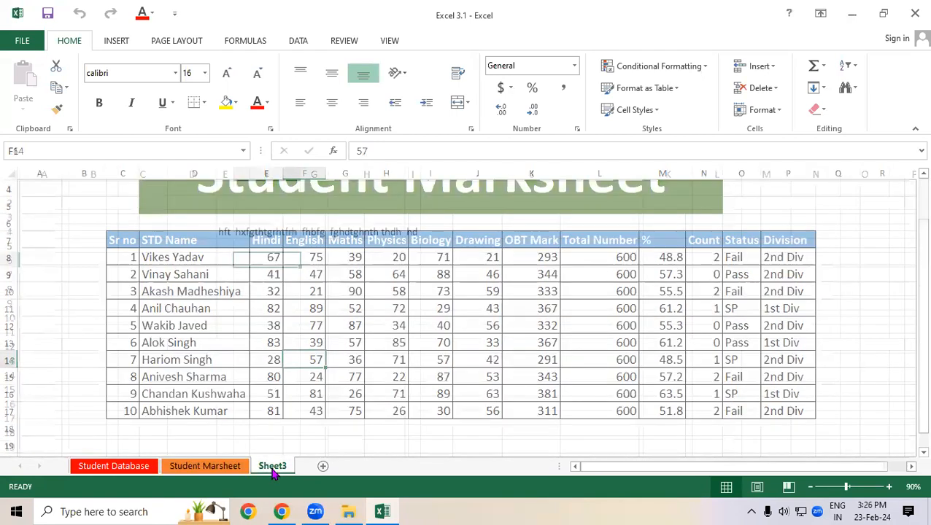
{"action": "left_click_drag", "start_coordinate": [195, 215], "coordinate": [491, 261]}
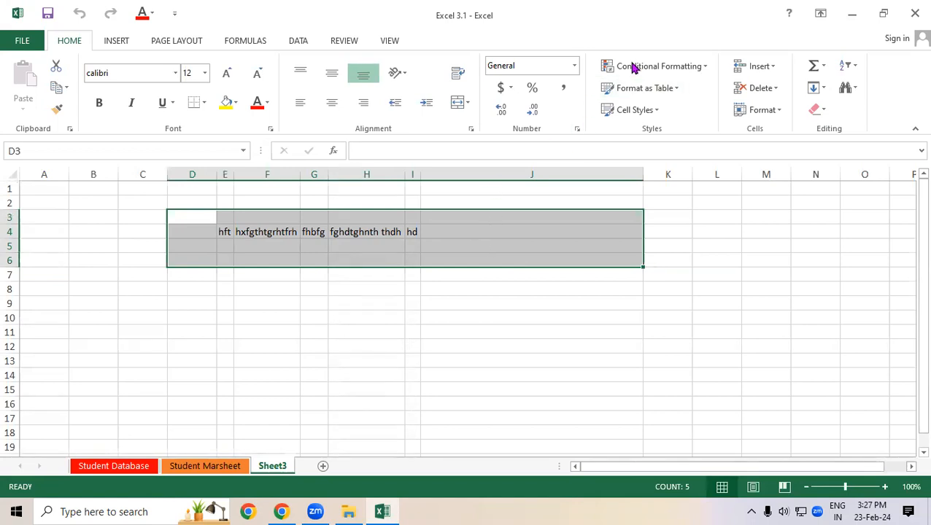
{"action": "left_click", "coordinate": [467, 332]}
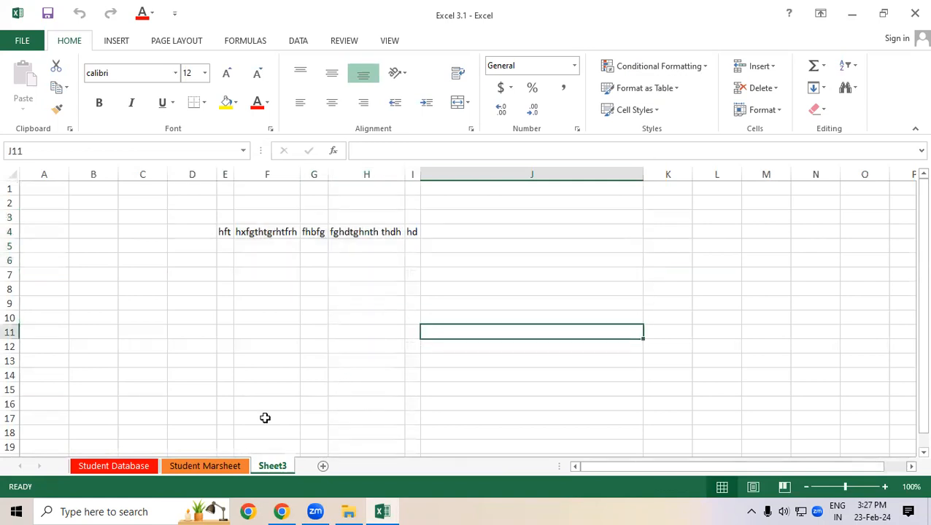
{"action": "right_click", "coordinate": [268, 467]}
{"action": "left_click", "coordinate": [299, 326]}
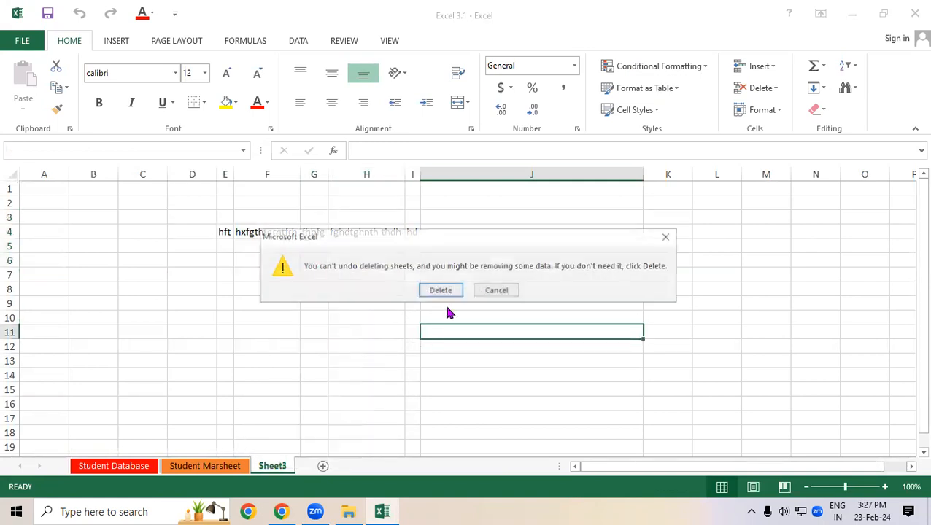
{"action": "left_click", "coordinate": [452, 291]}
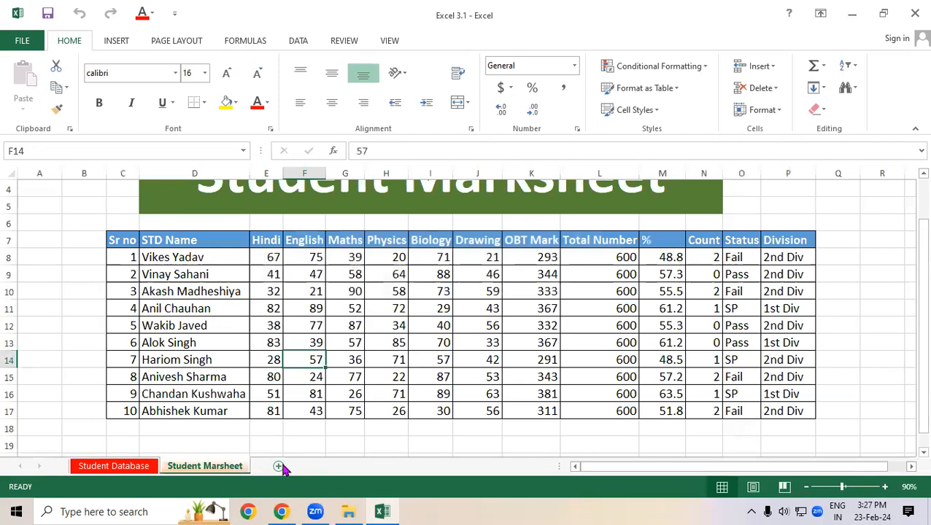
{"action": "left_click", "coordinate": [294, 465]}
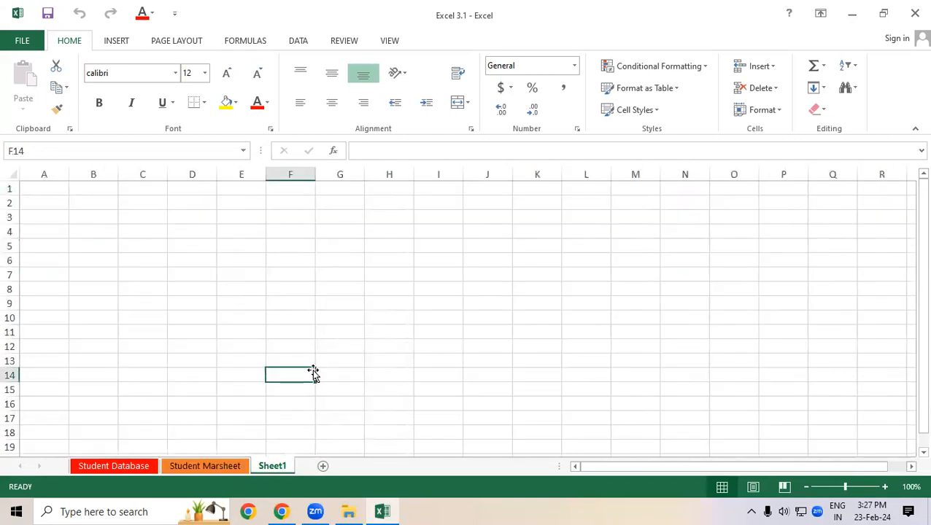
- Merge and center cells E1:N4 on the new sheet and enter the title "Use of Rank Function"
{"action": "left_click_drag", "start_coordinate": [252, 190], "coordinate": [680, 234]}
{"action": "left_click", "coordinate": [467, 102]}
{"action": "left_click", "coordinate": [472, 123]}
{"action": "left_click", "coordinate": [458, 359]}
{"action": "left_click", "coordinate": [427, 228]}
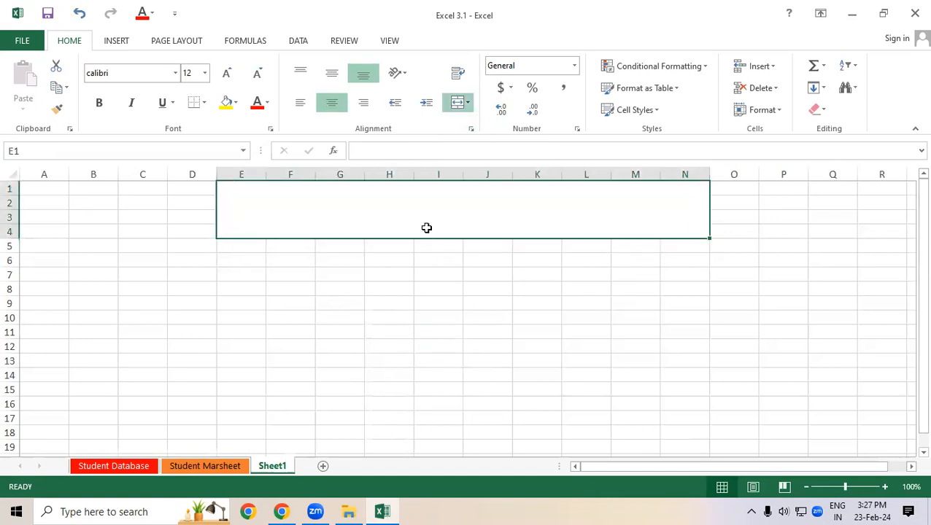
{"action": "type", "text": "Use"}
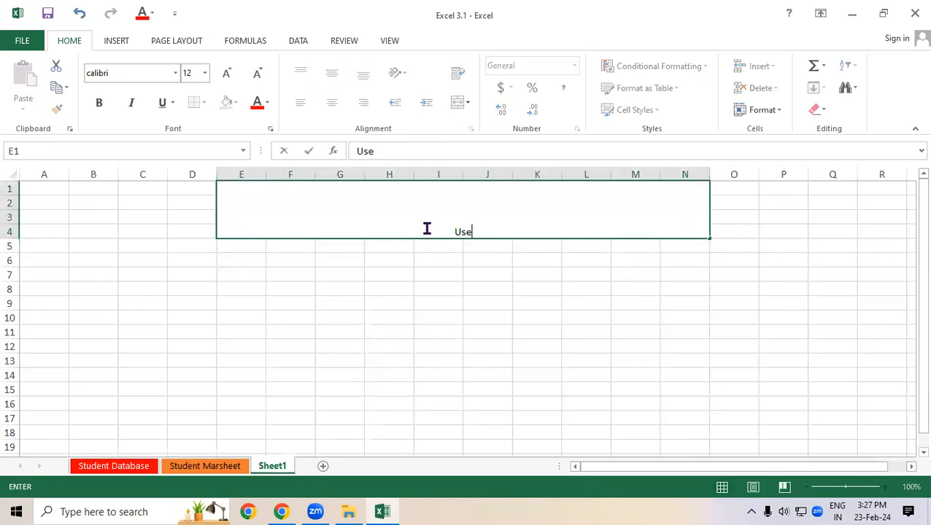
{"action": "type", "text": " of Rank Function"}
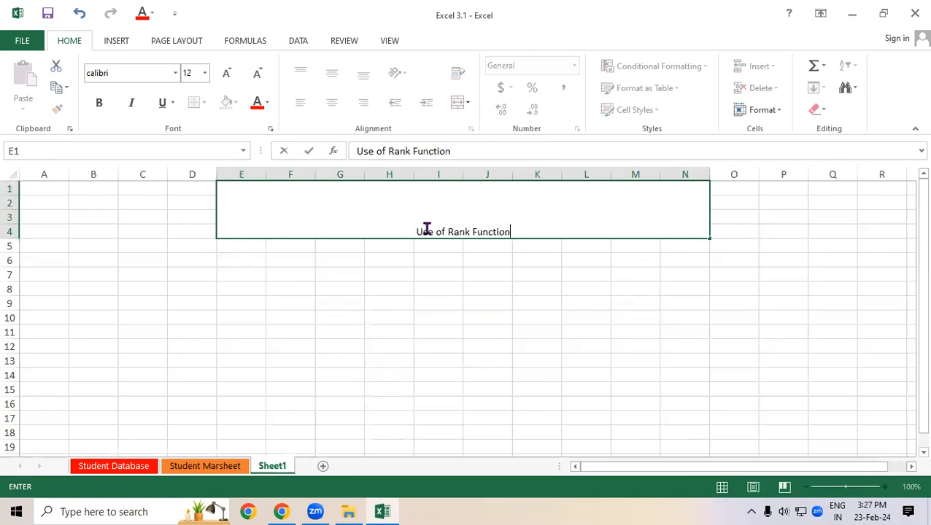
{"action": "key", "text": "ctrl+Return"}
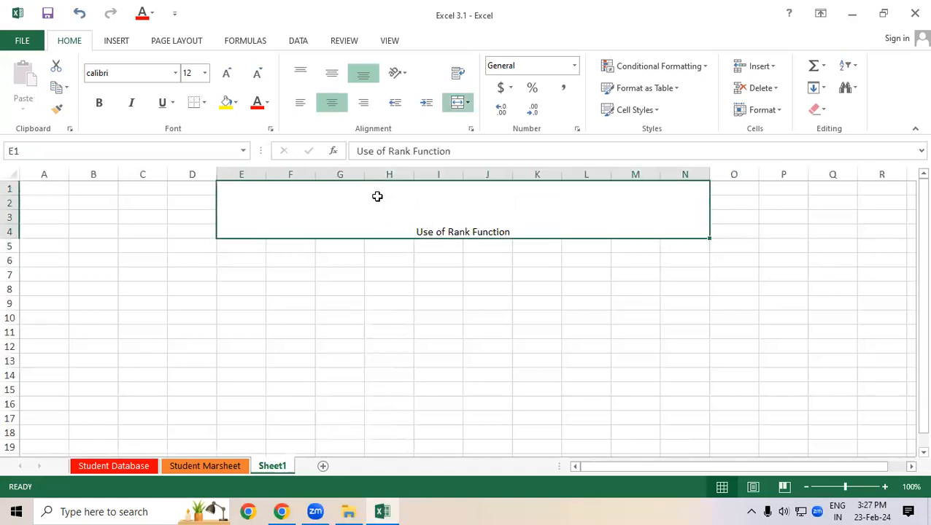
- Format the merged title with font size 48, bold text and middle vertical alignment
{"action": "left_click", "coordinate": [175, 73]}
{"action": "left_click", "coordinate": [205, 73]}
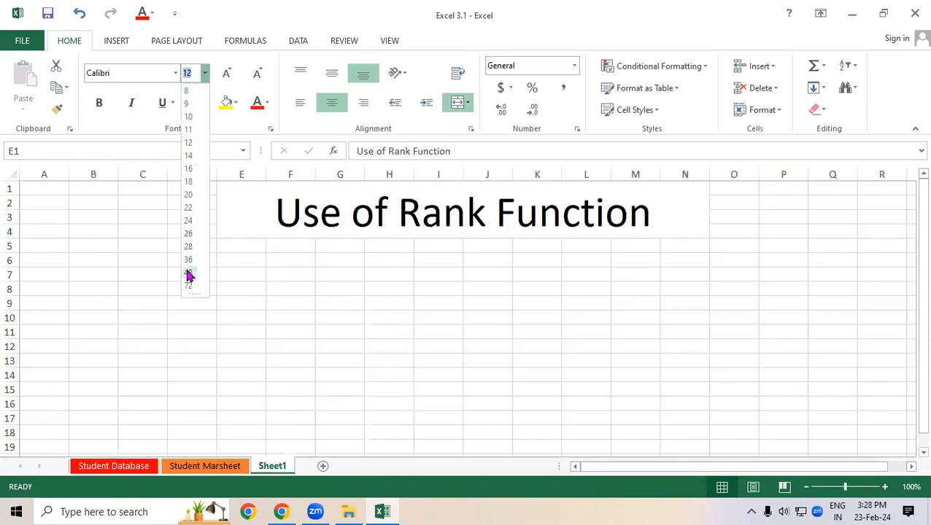
{"action": "left_click", "coordinate": [189, 274]}
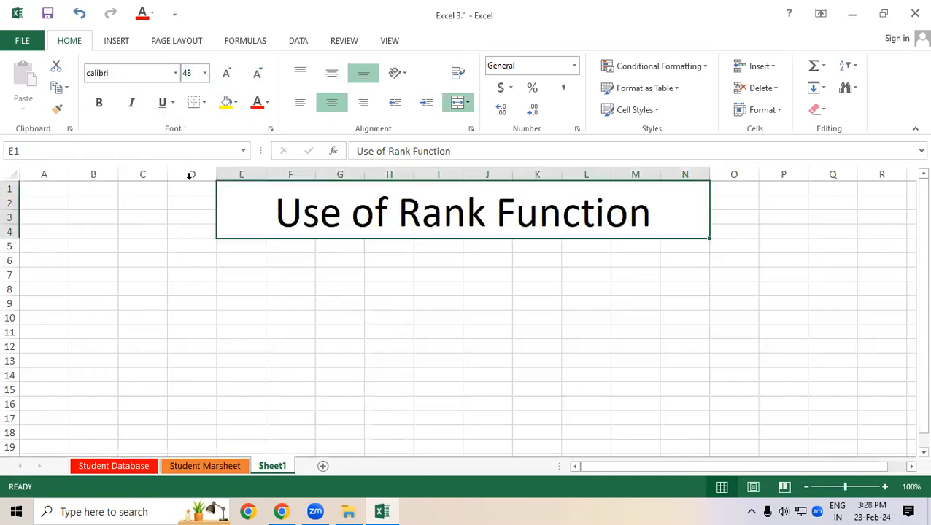
{"action": "left_click", "coordinate": [99, 102]}
{"action": "left_click", "coordinate": [331, 73]}
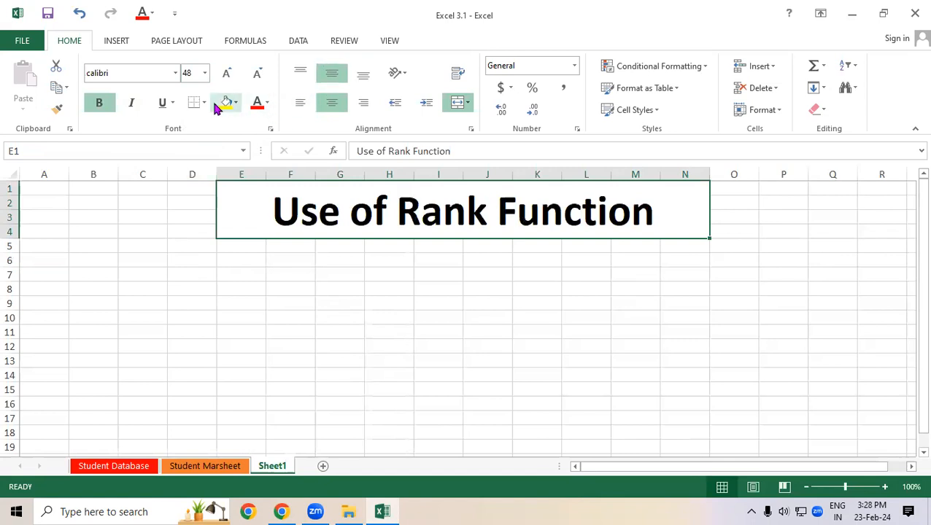
- Give the title cell a black fill and white font color
{"action": "left_click", "coordinate": [236, 103]}
{"action": "left_click", "coordinate": [228, 137]}
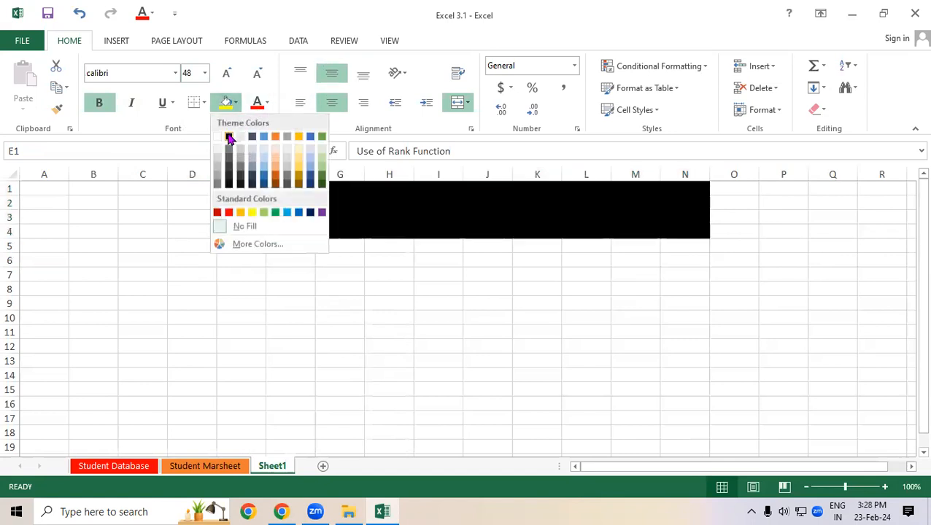
{"action": "left_click", "coordinate": [268, 103]}
{"action": "left_click", "coordinate": [260, 152]}
{"action": "left_click", "coordinate": [253, 316]}
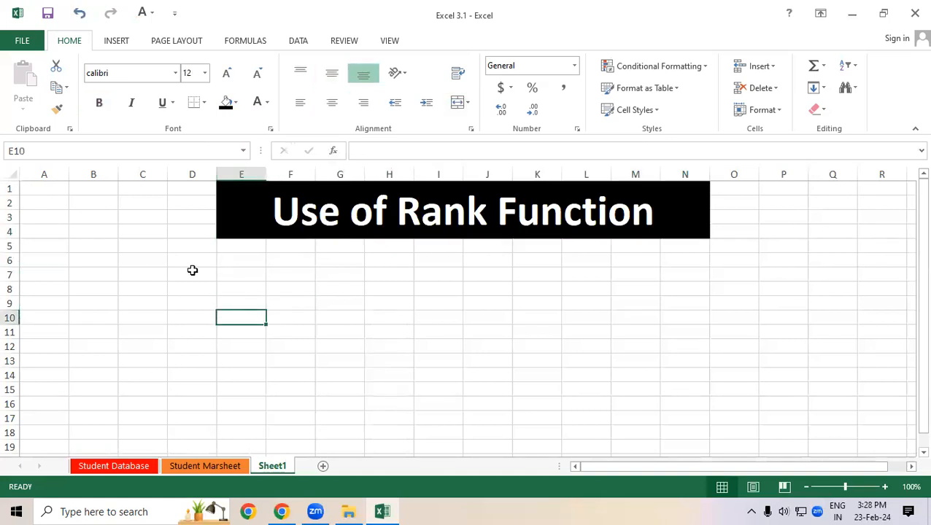
{"action": "left_click", "coordinate": [230, 266]}
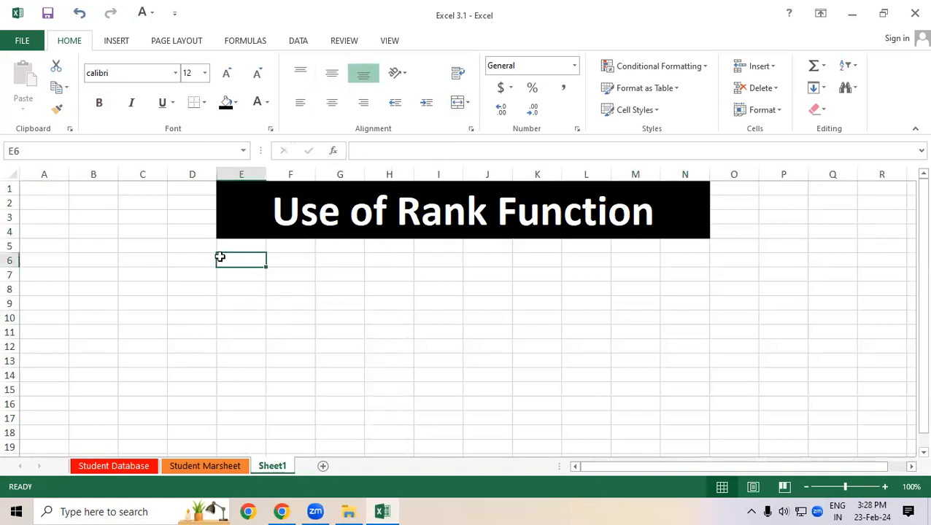
{"action": "left_click", "coordinate": [686, 59]}
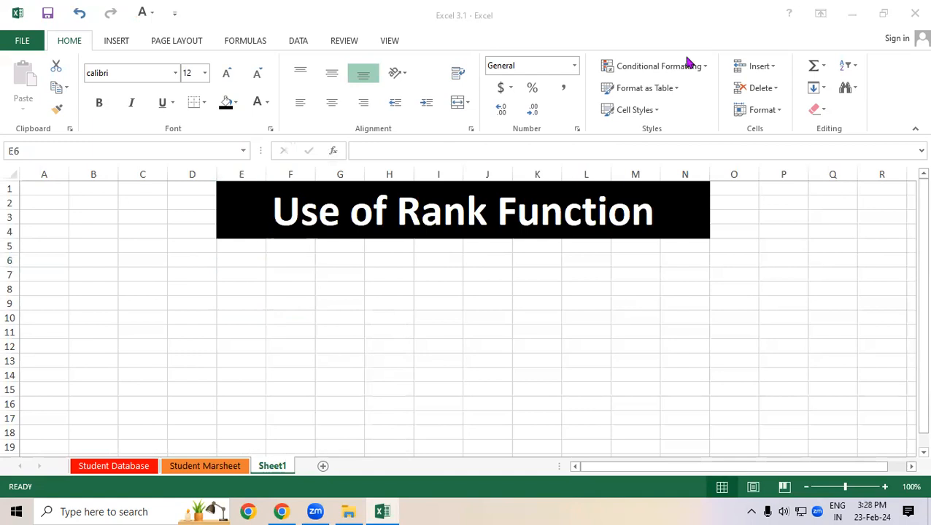
{"action": "left_click_drag", "start_coordinate": [381, 251], "coordinate": [474, 241]}
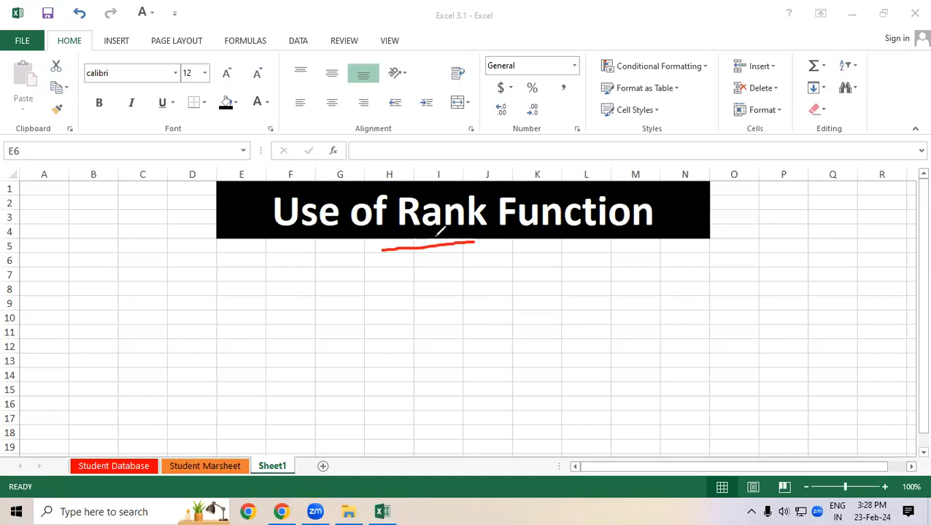
{"action": "mouse_move", "coordinate": [228, 274]}
{"action": "left_mouse_down"}
{"action": "mouse_move", "coordinate": [229, 288]}
{"action": "mouse_move", "coordinate": [249, 287]}
{"action": "mouse_move", "coordinate": [251, 340]}
{"action": "mouse_move", "coordinate": [264, 315]}
{"action": "mouse_move", "coordinate": [252, 334]}
{"action": "left_mouse_up"}
{"action": "left_click_drag", "start_coordinate": [277, 292], "coordinate": [283, 319]}
{"action": "left_click", "coordinate": [271, 291]}
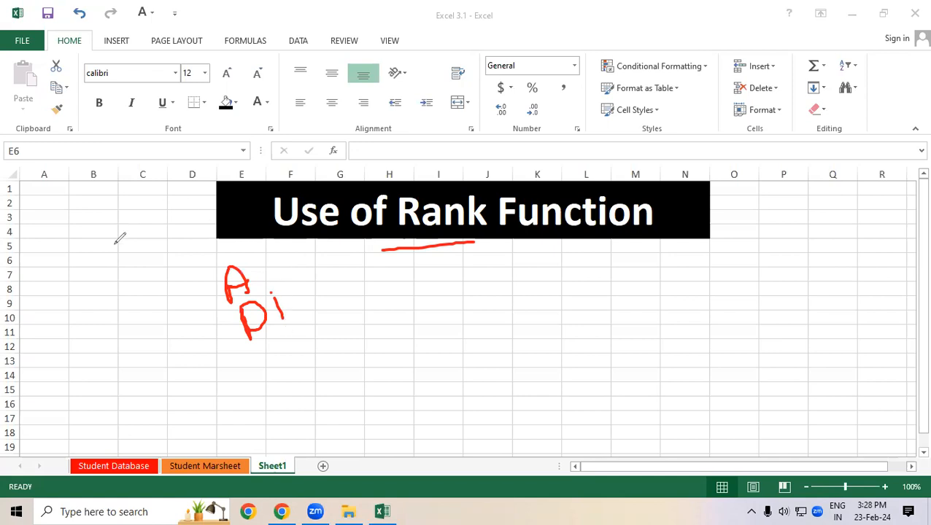
{"action": "left_click_drag", "start_coordinate": [426, 264], "coordinate": [446, 277]}
{"action": "left_click_drag", "start_coordinate": [430, 321], "coordinate": [489, 290]}
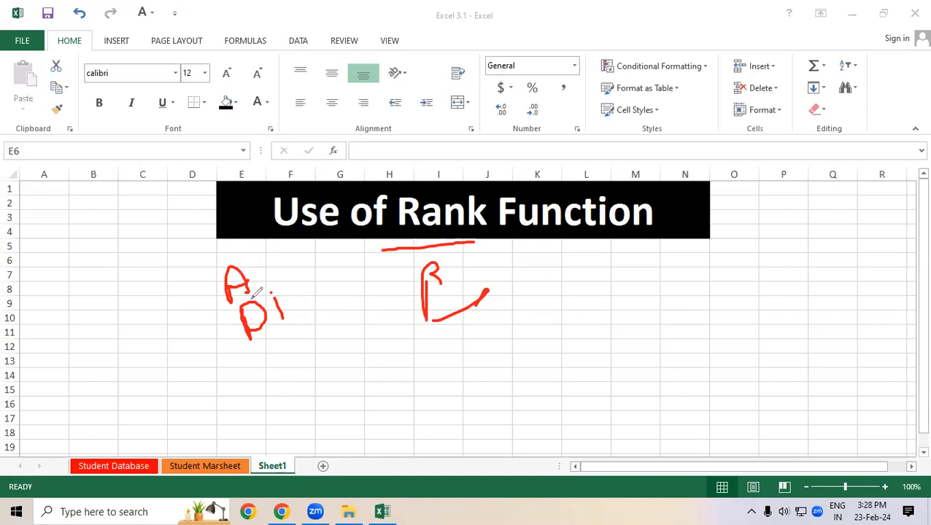
{"action": "left_click_drag", "start_coordinate": [209, 304], "coordinate": [271, 279]}
{"action": "mouse_move", "coordinate": [752, 216]}
{"action": "left_mouse_down"}
{"action": "mouse_move", "coordinate": [738, 220]}
{"action": "mouse_move", "coordinate": [763, 245]}
{"action": "mouse_move", "coordinate": [753, 252]}
{"action": "left_mouse_up"}
{"action": "mouse_move", "coordinate": [784, 200]}
{"action": "left_mouse_down"}
{"action": "mouse_move", "coordinate": [784, 235]}
{"action": "mouse_move", "coordinate": [813, 204]}
{"action": "left_mouse_up"}
{"action": "mouse_move", "coordinate": [821, 178]}
{"action": "left_mouse_down"}
{"action": "mouse_move", "coordinate": [831, 206]}
{"action": "mouse_move", "coordinate": [836, 193]}
{"action": "left_mouse_up"}
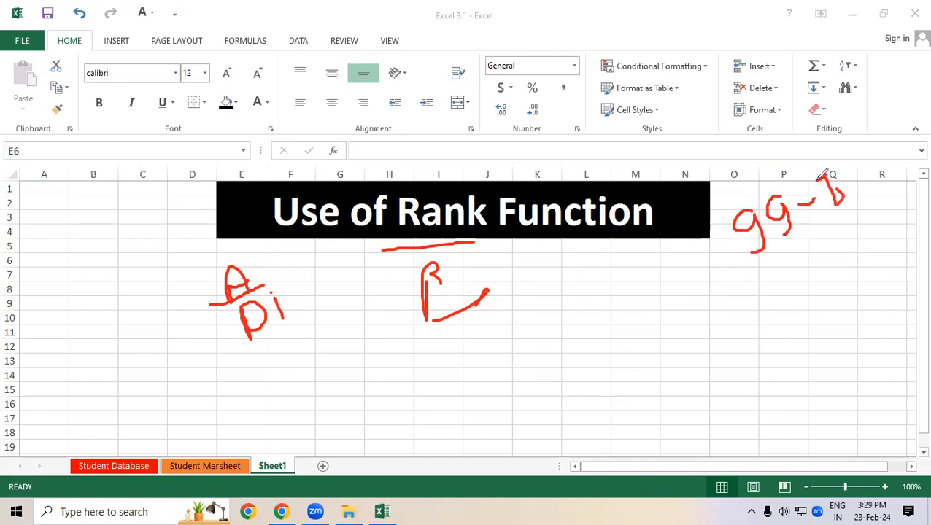
{"action": "mouse_move", "coordinate": [790, 267]}
{"action": "left_mouse_down"}
{"action": "mouse_move", "coordinate": [791, 257]}
{"action": "mouse_move", "coordinate": [782, 299]}
{"action": "left_mouse_up"}
{"action": "left_click_drag", "start_coordinate": [811, 247], "coordinate": [821, 236]}
{"action": "left_click_drag", "start_coordinate": [829, 216], "coordinate": [860, 230]}
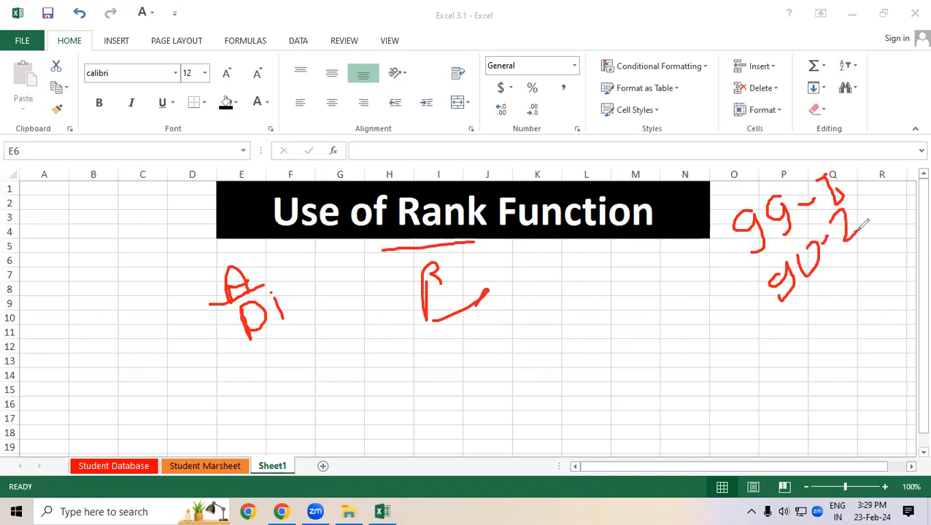
{"action": "mouse_move", "coordinate": [811, 321]}
{"action": "left_mouse_down"}
{"action": "mouse_move", "coordinate": [795, 295]}
{"action": "mouse_move", "coordinate": [825, 284]}
{"action": "mouse_move", "coordinate": [836, 306]}
{"action": "mouse_move", "coordinate": [854, 268]}
{"action": "mouse_move", "coordinate": [872, 260]}
{"action": "mouse_move", "coordinate": [831, 339]}
{"action": "left_mouse_up"}
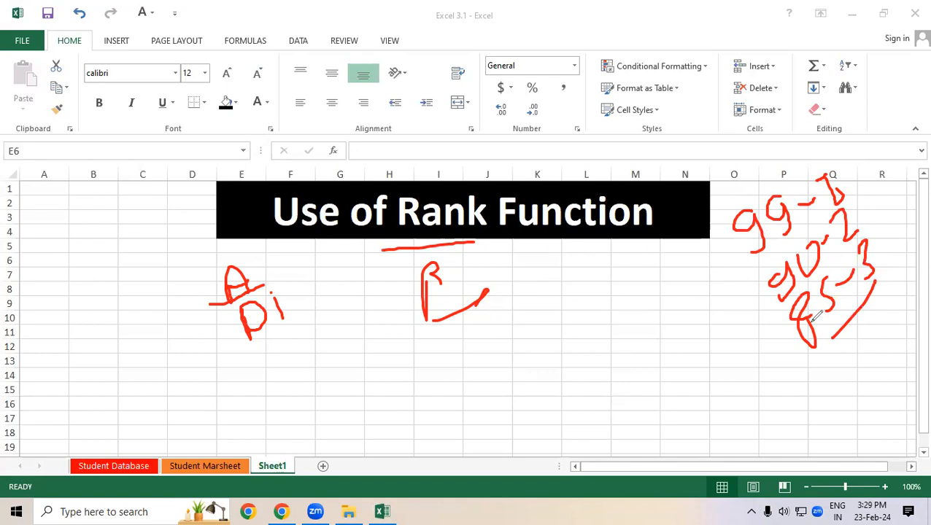
{"action": "left_click_drag", "start_coordinate": [568, 310], "coordinate": [572, 348]}
{"action": "left_click_drag", "start_coordinate": [573, 300], "coordinate": [583, 349]}
{"action": "left_click_drag", "start_coordinate": [611, 307], "coordinate": [620, 338]}
{"action": "left_click", "coordinate": [606, 300]}
{"action": "mouse_move", "coordinate": [632, 294]}
{"action": "left_mouse_down"}
{"action": "mouse_move", "coordinate": [622, 332]}
{"action": "mouse_move", "coordinate": [633, 317]}
{"action": "left_mouse_up"}
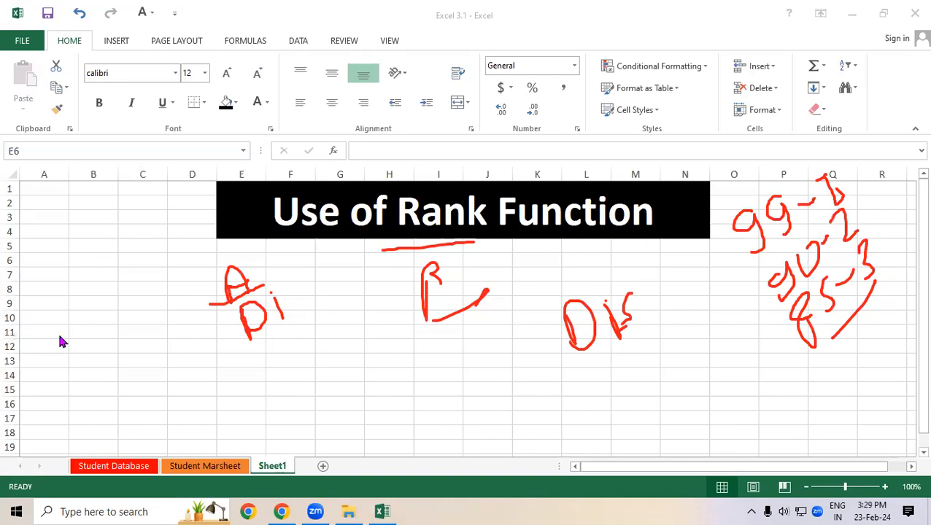
{"action": "left_click", "coordinate": [245, 258]}
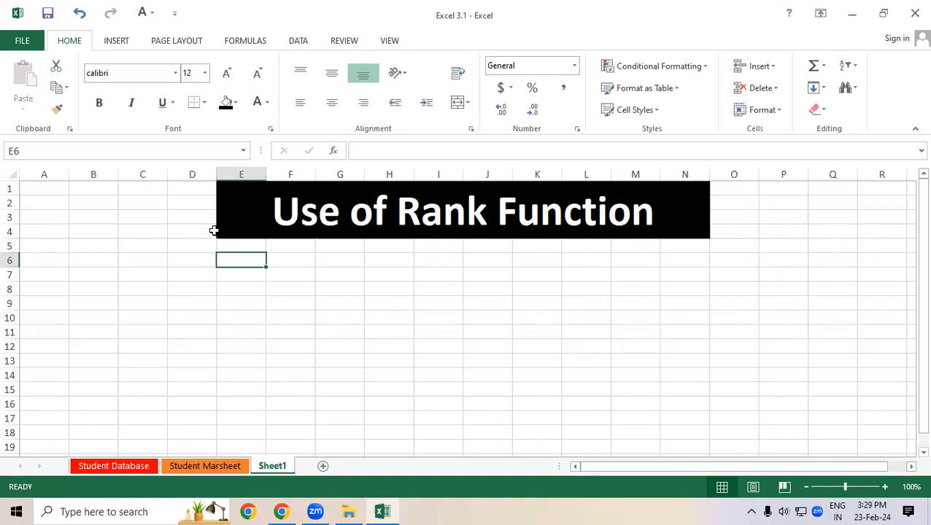
- Enter the column headers "Sr no", "Name" and "Time" in cells C6 to E6
{"action": "left_click", "coordinate": [153, 259]}
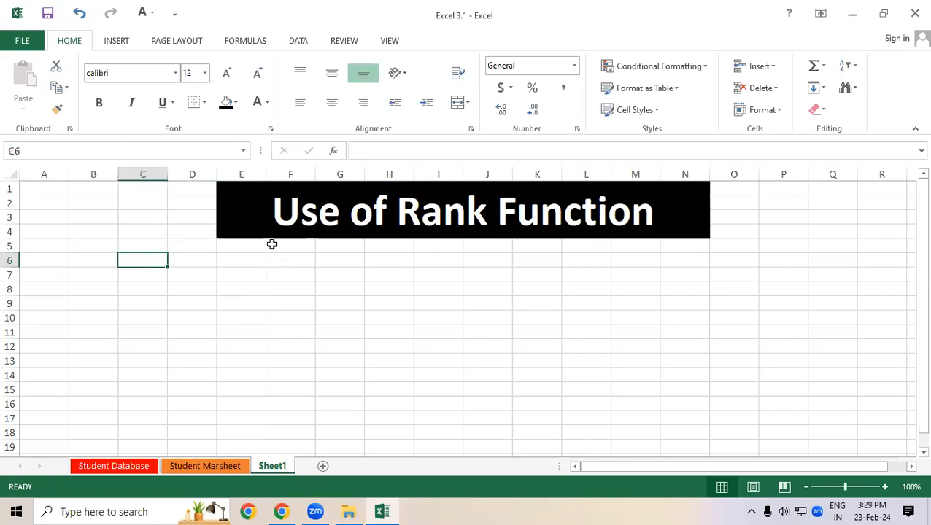
{"action": "type", "text": "Sr no"}
{"action": "key", "text": "Tab"}
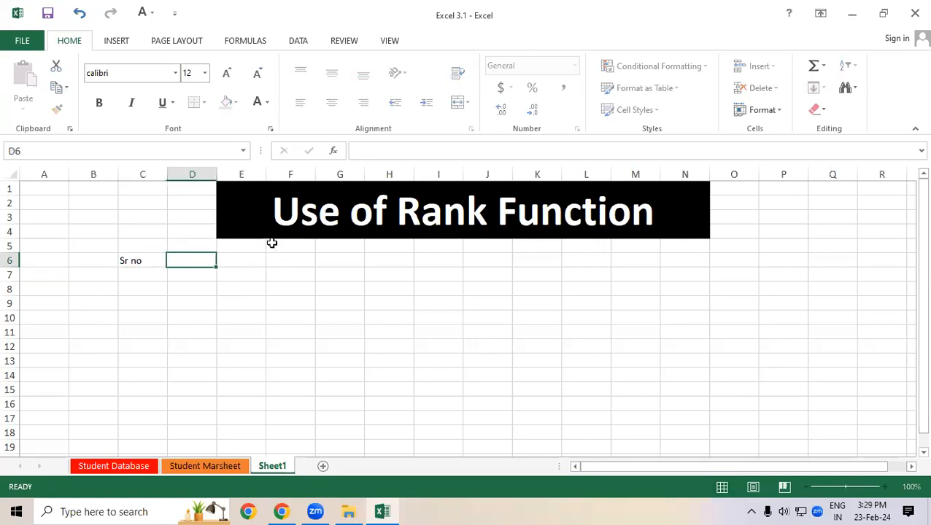
{"action": "type", "text": "Name"}
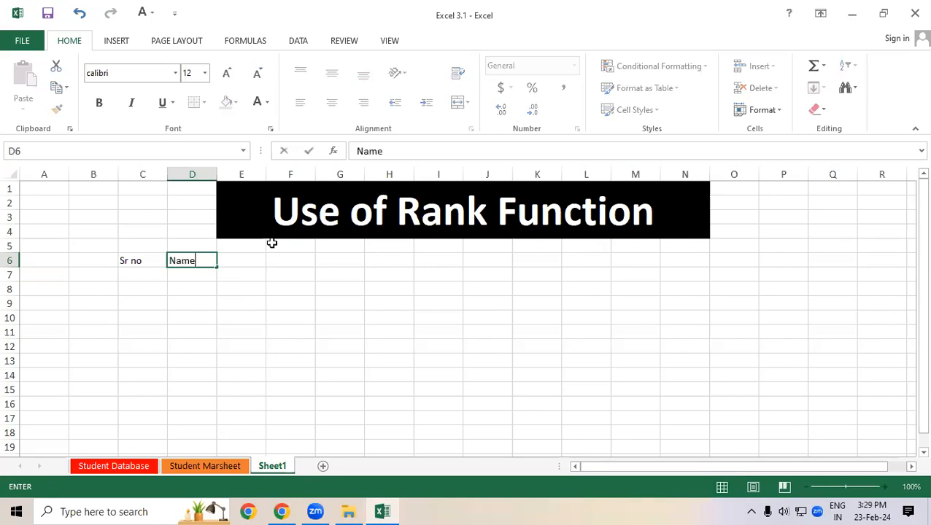
{"action": "key", "text": "Tab"}
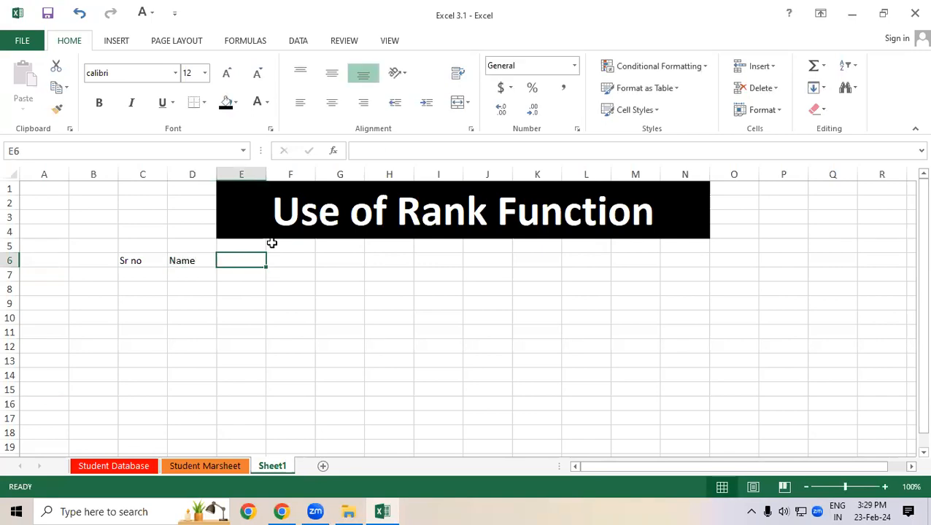
{"action": "type", "text": "Time"}
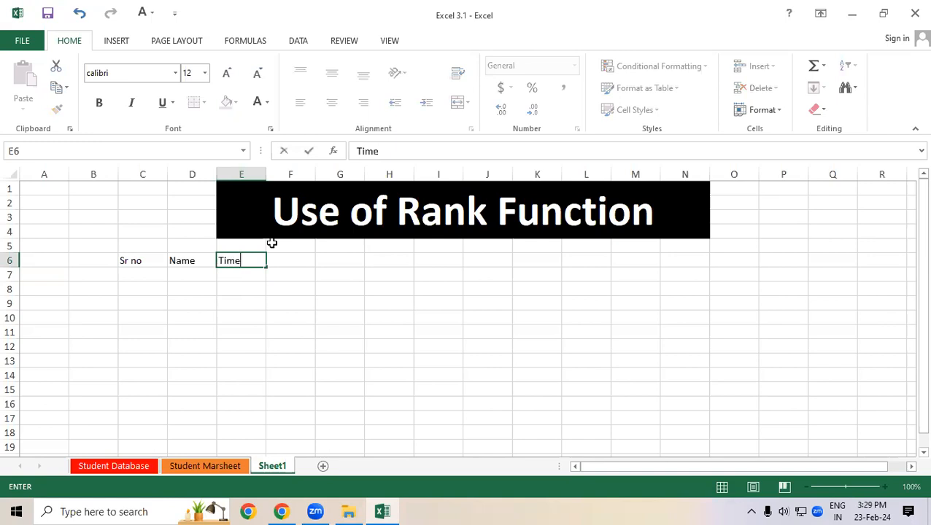
{"action": "key", "text": "Tab"}
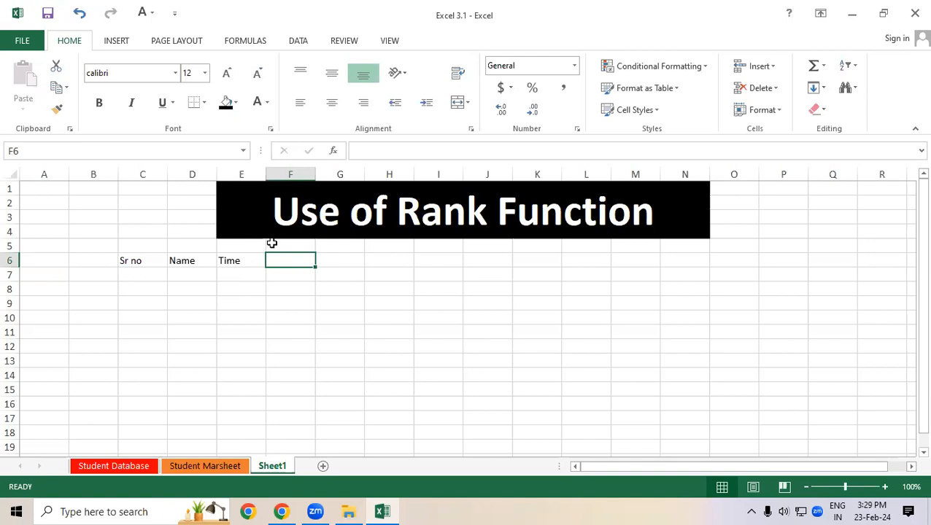
{"action": "left_click", "coordinate": [226, 93]}
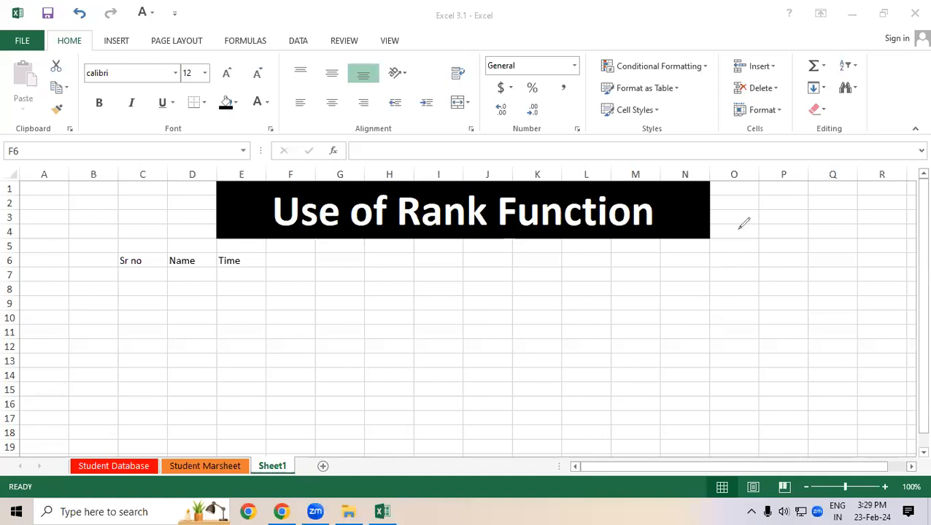
{"action": "mouse_move", "coordinate": [737, 232]}
{"action": "left_mouse_down"}
{"action": "mouse_move", "coordinate": [800, 214]}
{"action": "mouse_move", "coordinate": [816, 231]}
{"action": "mouse_move", "coordinate": [833, 224]}
{"action": "left_mouse_up"}
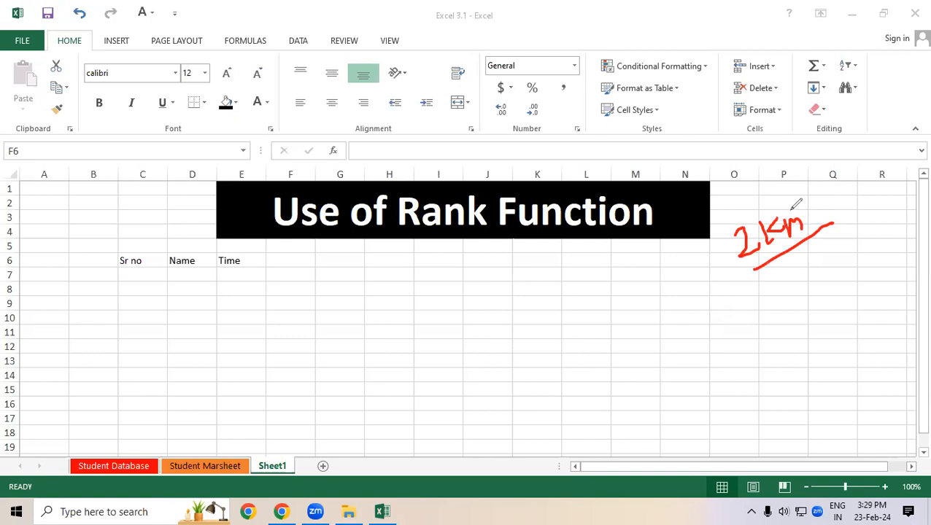
{"action": "mouse_move", "coordinate": [846, 112]}
{"action": "left_mouse_down"}
{"action": "mouse_move", "coordinate": [818, 137]}
{"action": "mouse_move", "coordinate": [855, 126]}
{"action": "left_mouse_up"}
{"action": "mouse_move", "coordinate": [647, 67]}
{"action": "left_mouse_down"}
{"action": "mouse_move", "coordinate": [654, 110]}
{"action": "mouse_move", "coordinate": [666, 73]}
{"action": "left_mouse_up"}
{"action": "left_click_drag", "start_coordinate": [642, 116], "coordinate": [703, 87]}
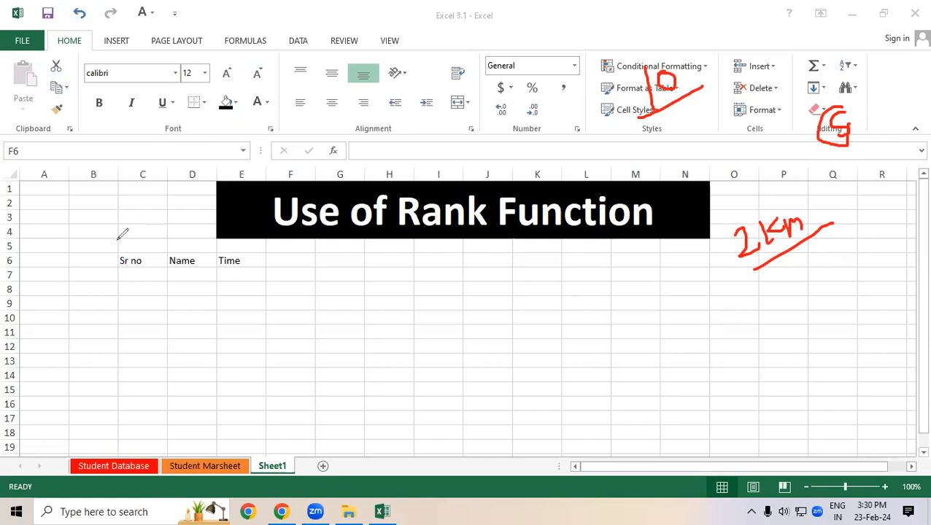
{"action": "left_click_drag", "start_coordinate": [217, 270], "coordinate": [241, 269]}
{"action": "key", "text": "Escape"}
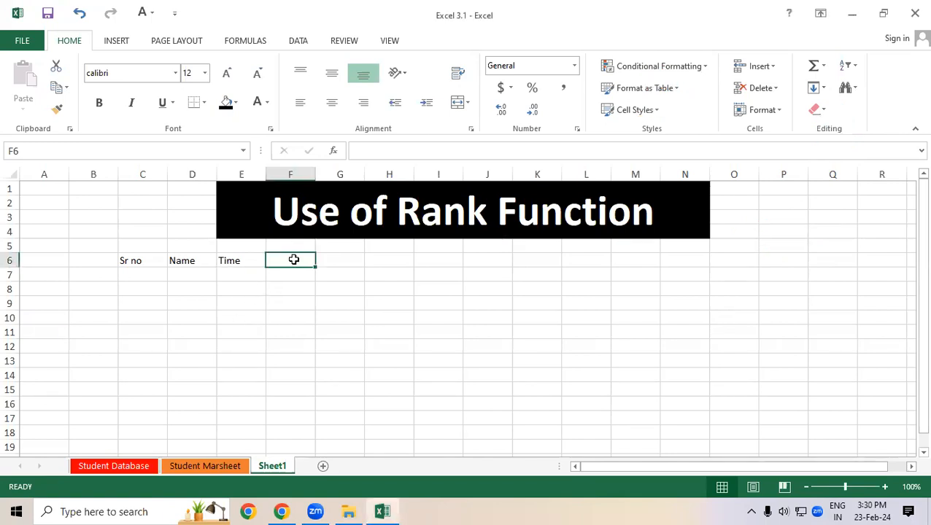
- Add the column headers "Rank" and "Award" in cells F6 and G6
{"action": "type", "text": "Rank"}
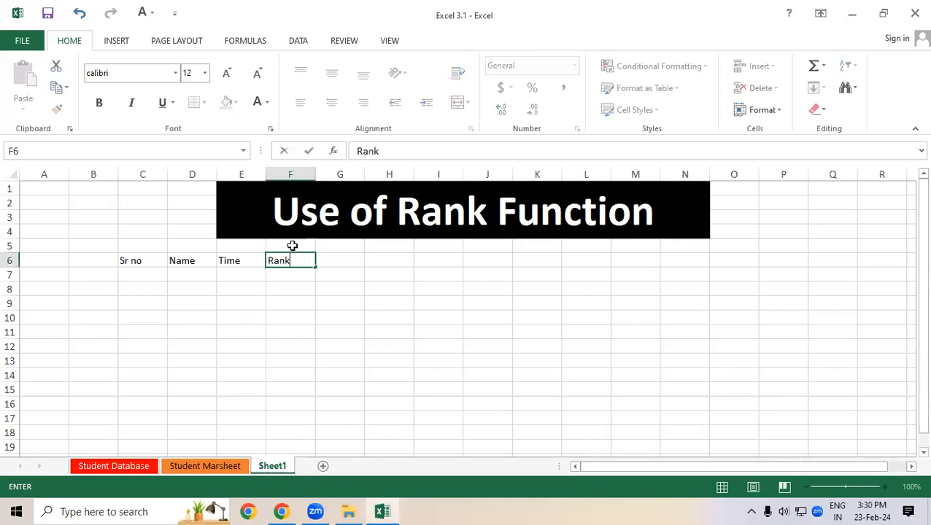
{"action": "key", "text": "Tab"}
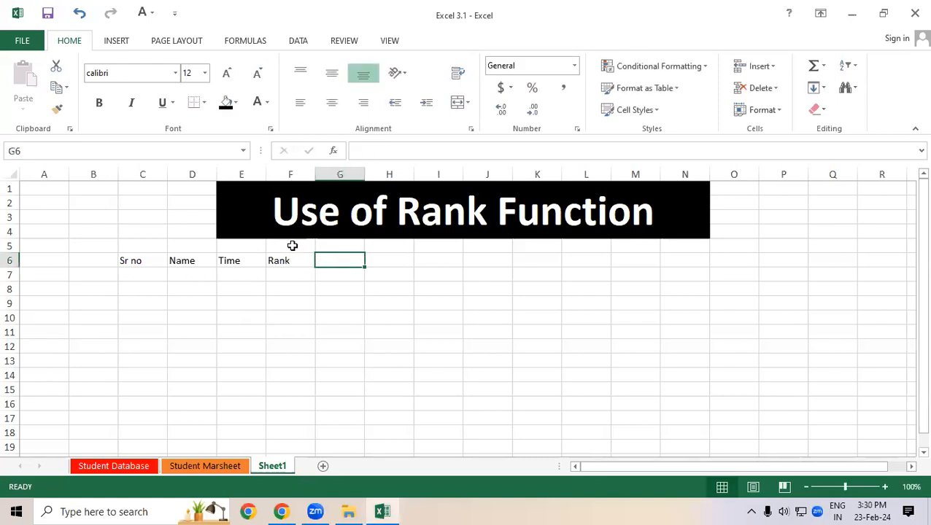
{"action": "type", "text": "Aw"}
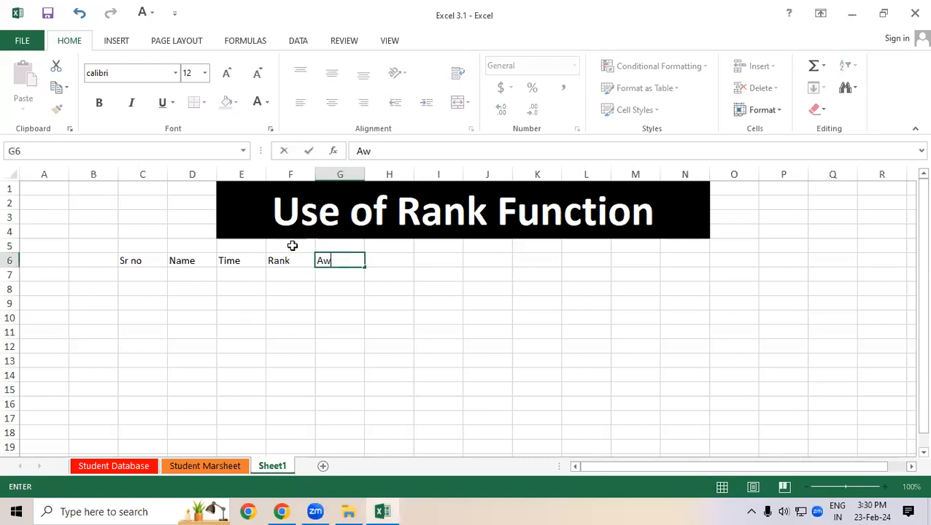
{"action": "type", "text": "ard"}
{"action": "key", "text": "Return"}
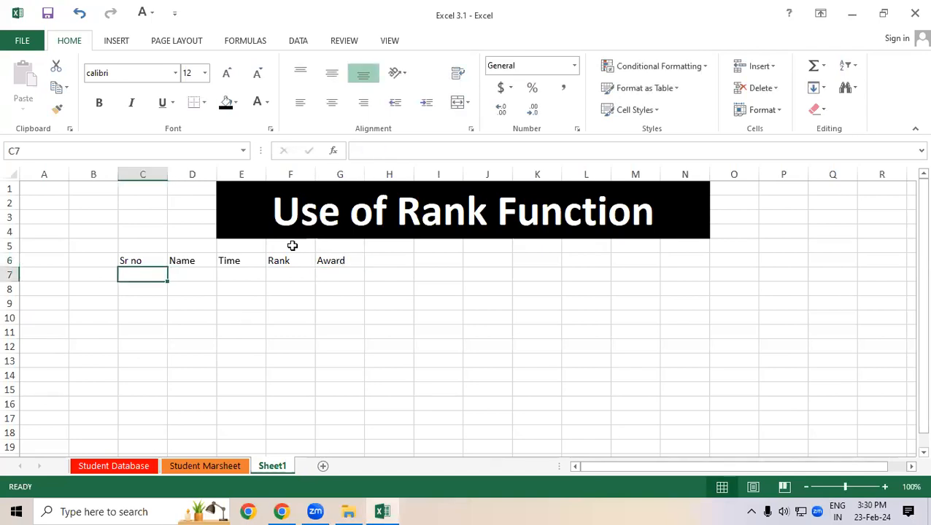
- Number the rows 1 to 10 in C7:C16 by entering 1 and 2 and extending the series
{"action": "type", "text": "1"}
{"action": "key", "text": "Return"}
{"action": "type", "text": "2"}
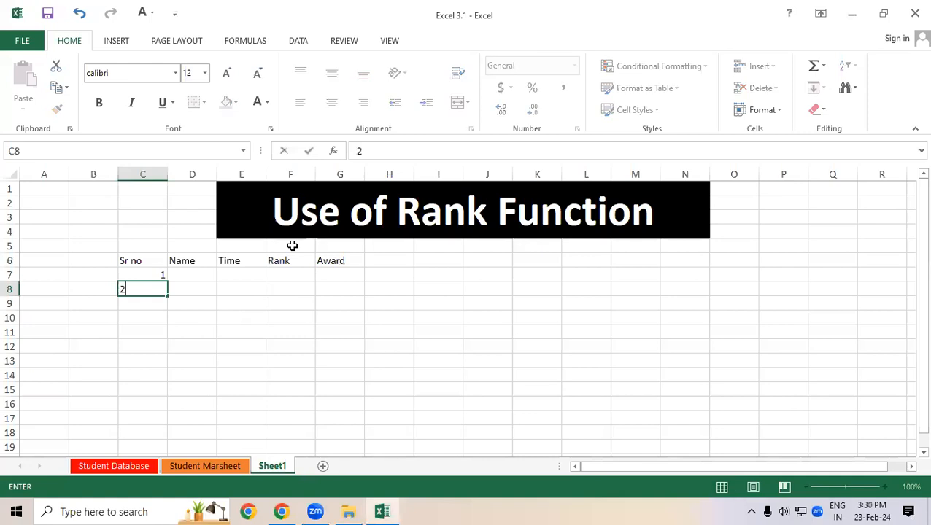
{"action": "key", "text": "Return"}
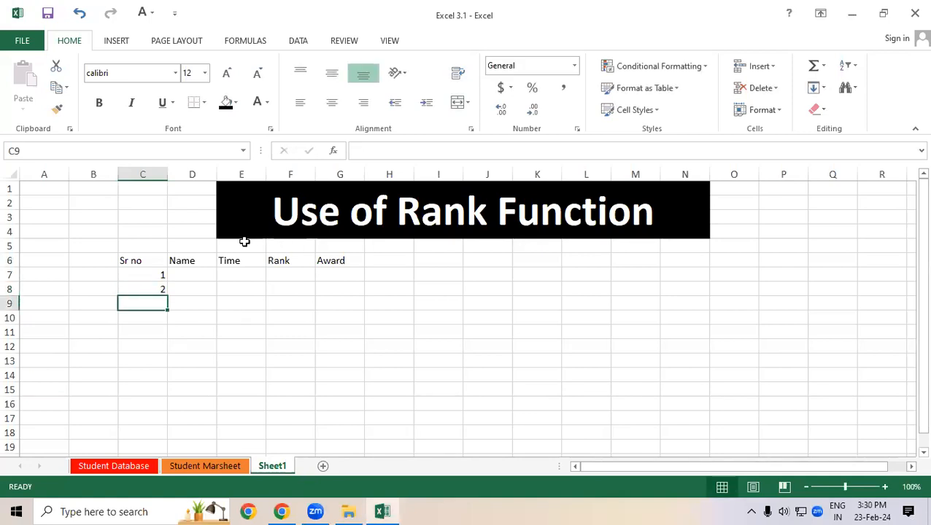
{"action": "left_click_drag", "start_coordinate": [142, 271], "coordinate": [166, 411]}
{"action": "left_click", "coordinate": [303, 405]}
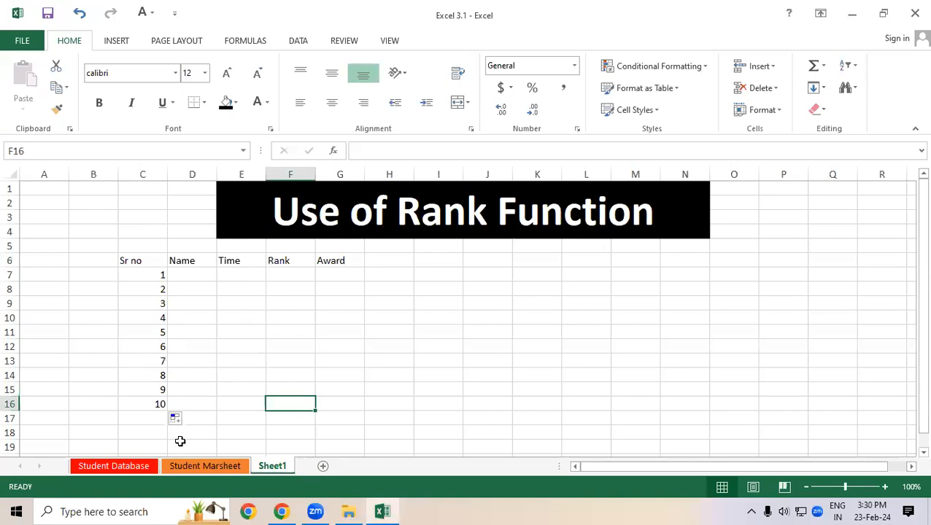
- Copy the ten student names from D8:D17 of the Student Marsheet sheet into Sheet1 from D7, and autofit column D
{"action": "left_click", "coordinate": [188, 469]}
{"action": "left_click_drag", "start_coordinate": [182, 257], "coordinate": [177, 411]}
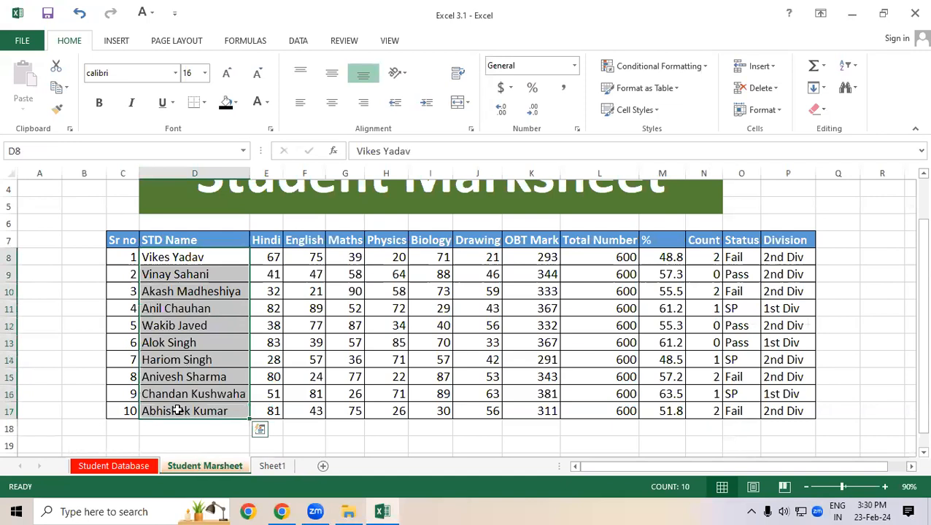
{"action": "key", "text": "ctrl+c"}
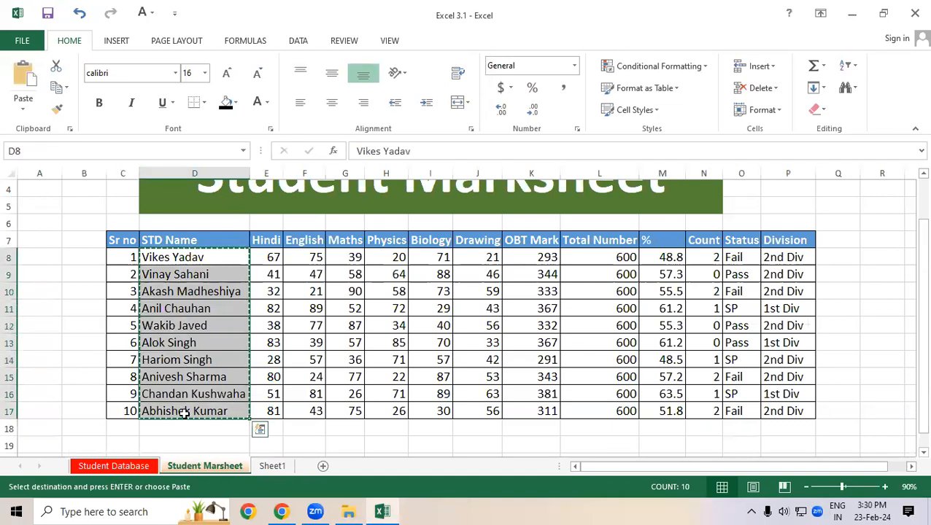
{"action": "left_click", "coordinate": [272, 466]}
{"action": "left_click", "coordinate": [202, 274]}
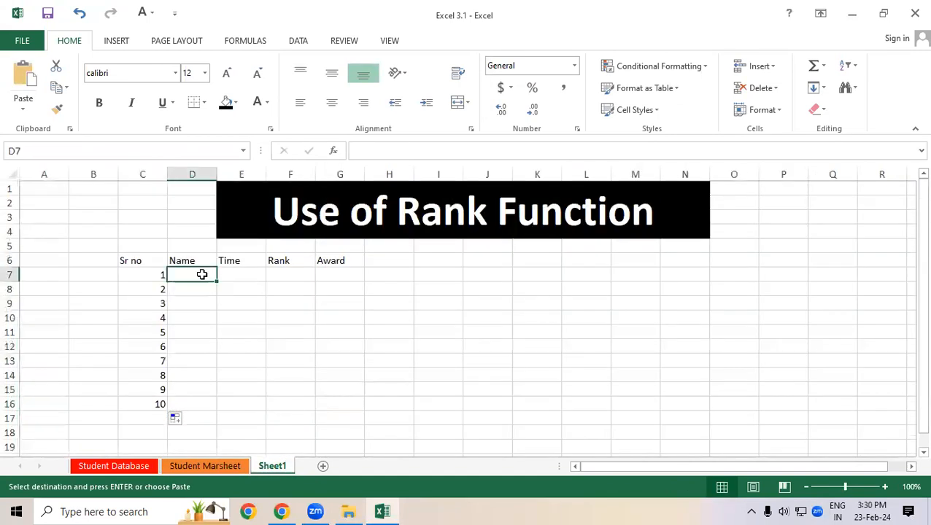
{"action": "key", "text": "ctrl+v"}
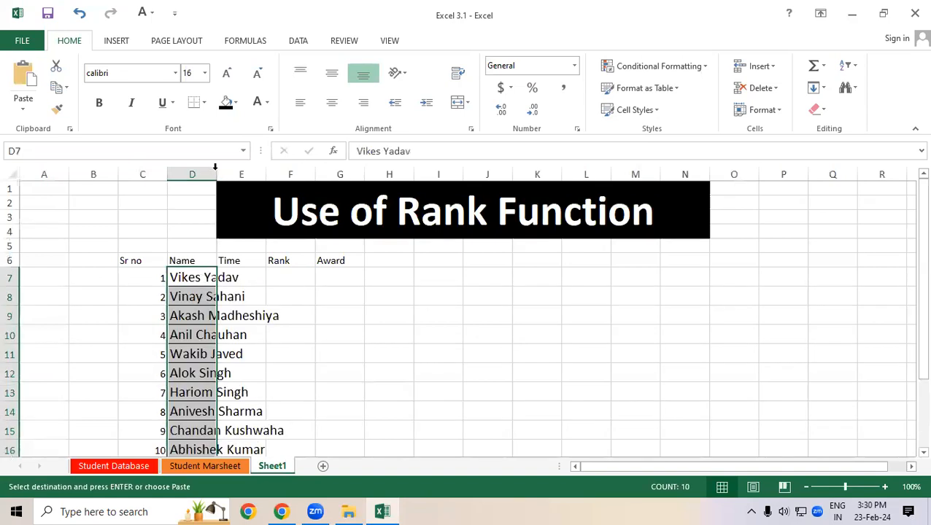
{"action": "double_click", "coordinate": [217, 169]}
{"action": "left_click_drag", "start_coordinate": [920, 256], "coordinate": [896, 284]}
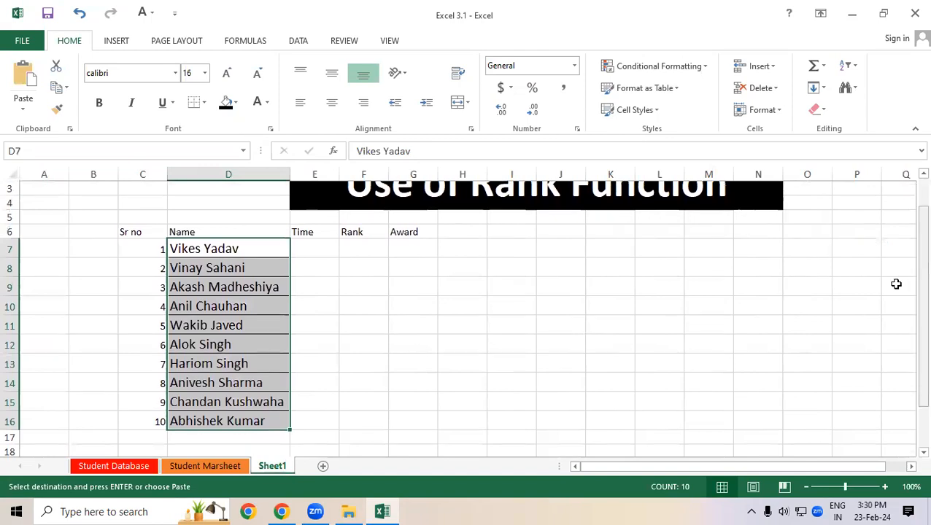
- Copy the formatting of a name cell onto the range C6:G17 with Format Painter
{"action": "left_click", "coordinate": [214, 267]}
{"action": "left_click", "coordinate": [58, 107]}
{"action": "mouse_move", "coordinate": [131, 231]}
{"action": "left_mouse_down"}
{"action": "mouse_move", "coordinate": [363, 358]}
{"action": "mouse_move", "coordinate": [411, 429]}
{"action": "left_mouse_up"}
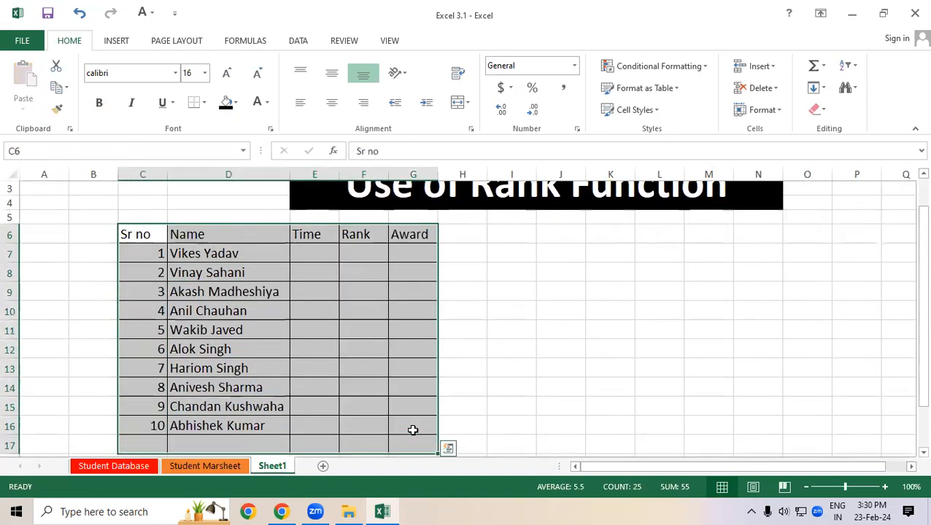
{"action": "left_click", "coordinate": [512, 370]}
{"action": "left_click_drag", "start_coordinate": [911, 343], "coordinate": [910, 316]}
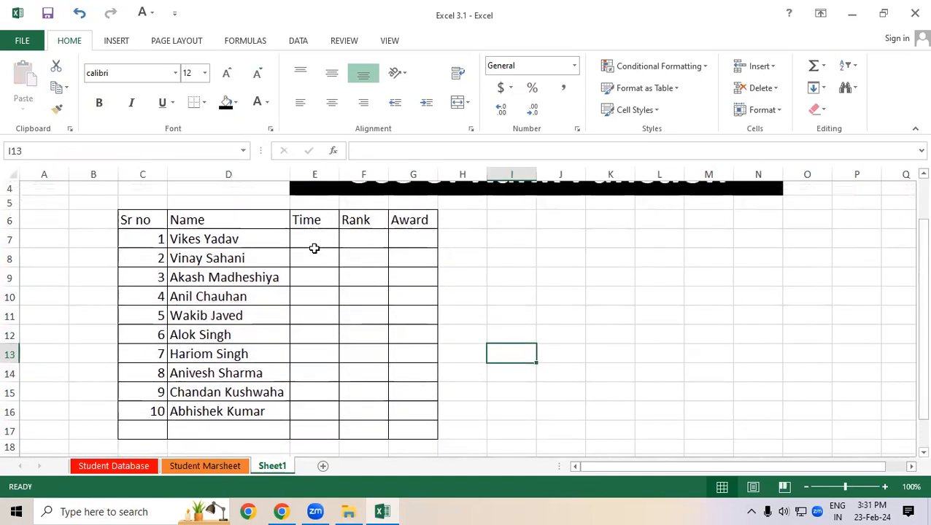
- Clear the extra bordered formatting below the table from cells A17:J17
{"action": "left_click_drag", "start_coordinate": [305, 248], "coordinate": [314, 410]}
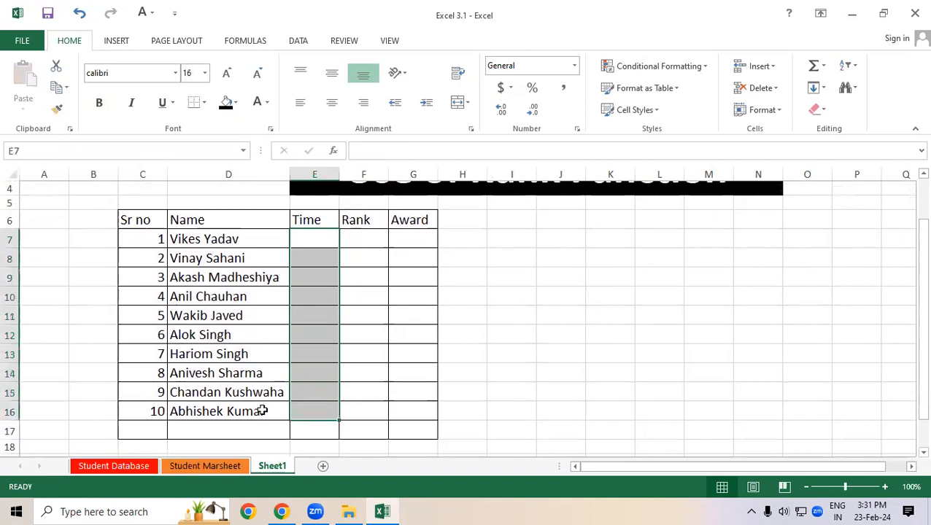
{"action": "left_click_drag", "start_coordinate": [65, 429], "coordinate": [569, 430]}
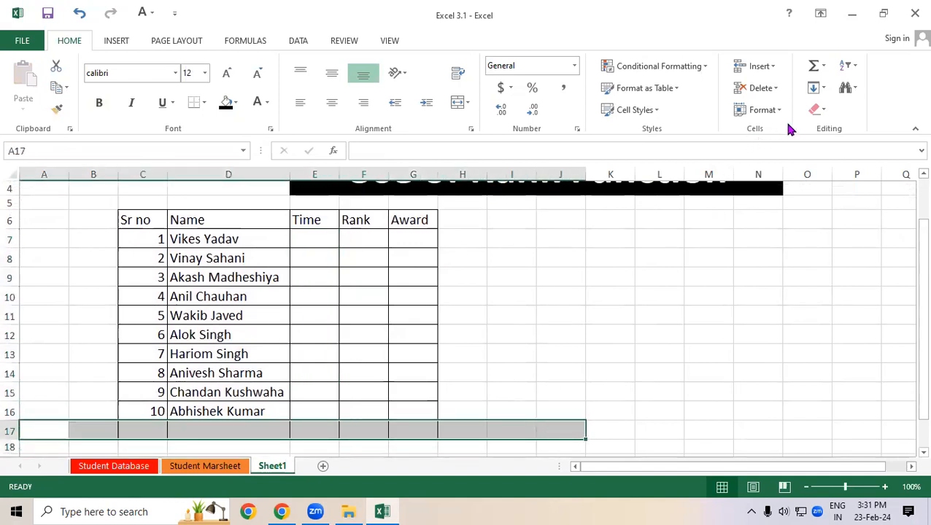
{"action": "left_click", "coordinate": [812, 111]}
{"action": "left_click", "coordinate": [813, 131]}
{"action": "left_click", "coordinate": [607, 335]}
- Make the header row C6:G6 bold
{"action": "left_click_drag", "start_coordinate": [137, 220], "coordinate": [423, 219]}
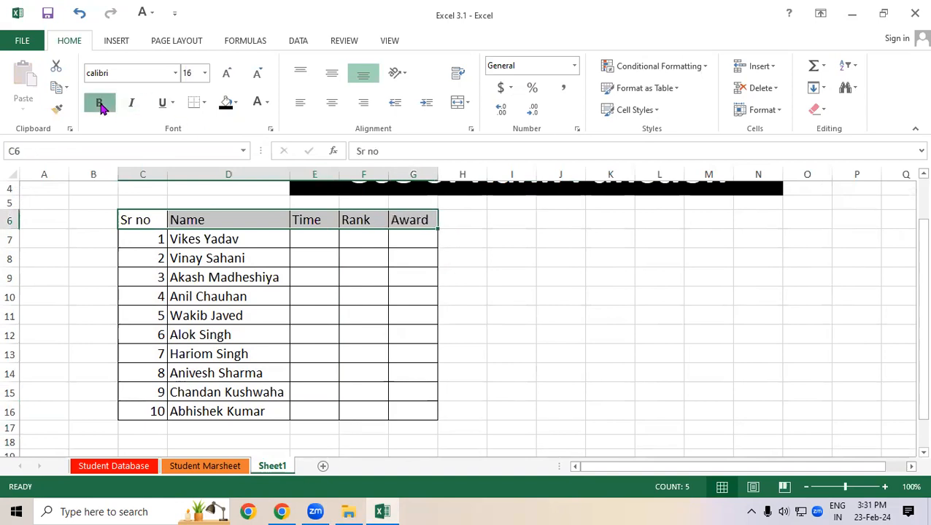
{"action": "left_click", "coordinate": [99, 103]}
- Enter the times 09:00 in E7 and 10:00 in E8 for the first two students
{"action": "left_click", "coordinate": [313, 240]}
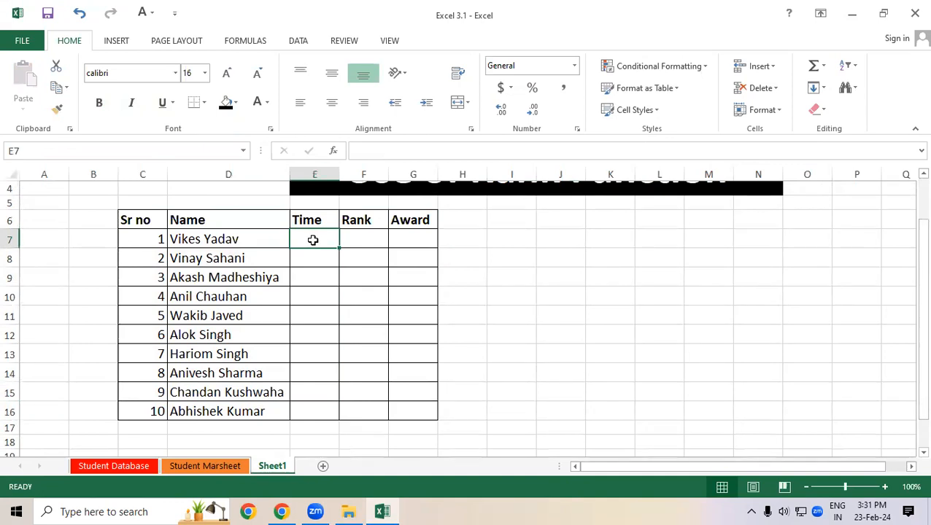
{"action": "type", "text": "09"}
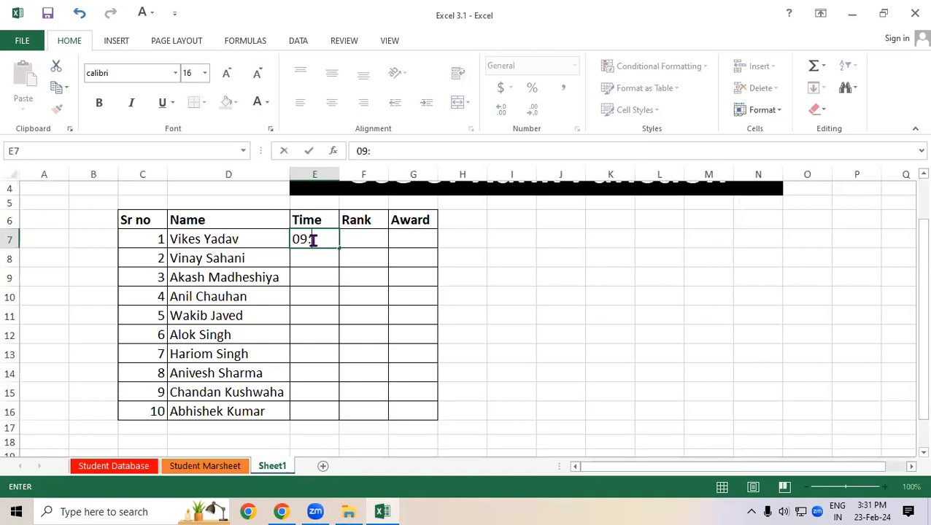
{"action": "type", "text": ":00"}
{"action": "key", "text": "Return"}
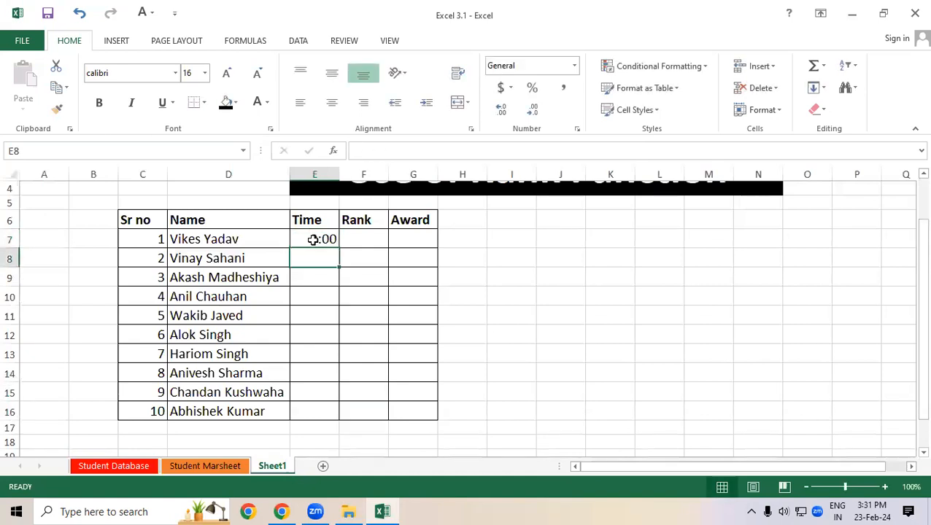
{"action": "key", "text": "Down"}
{"action": "key", "text": "Down"}
{"action": "left_click", "coordinate": [315, 234]}
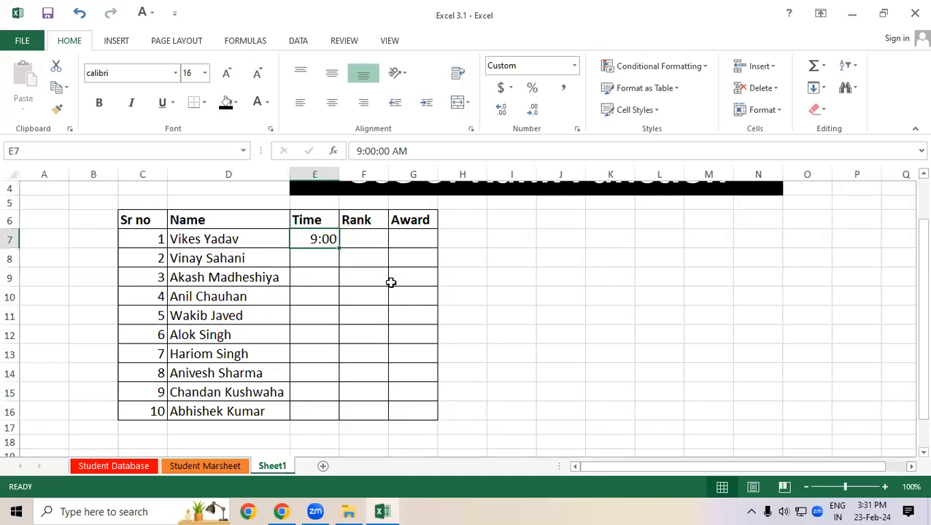
{"action": "left_click", "coordinate": [391, 284]}
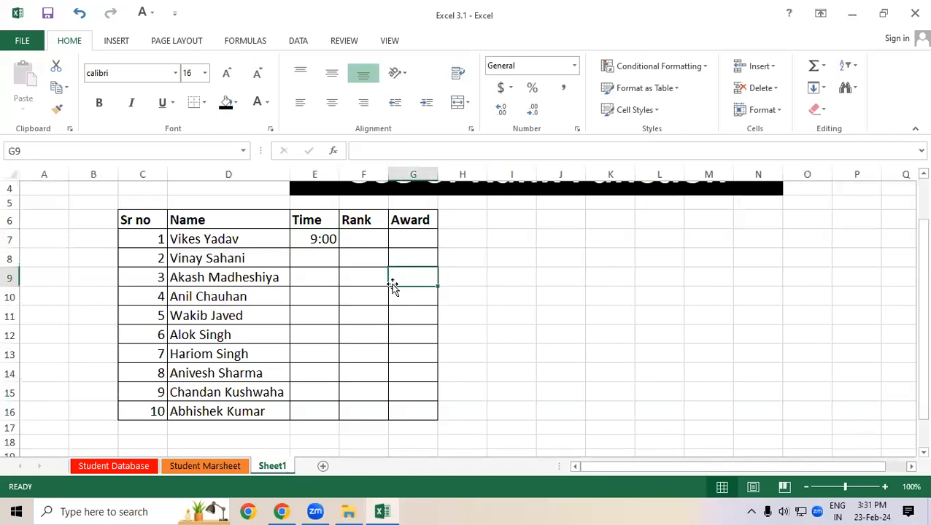
{"action": "left_click", "coordinate": [326, 264]}
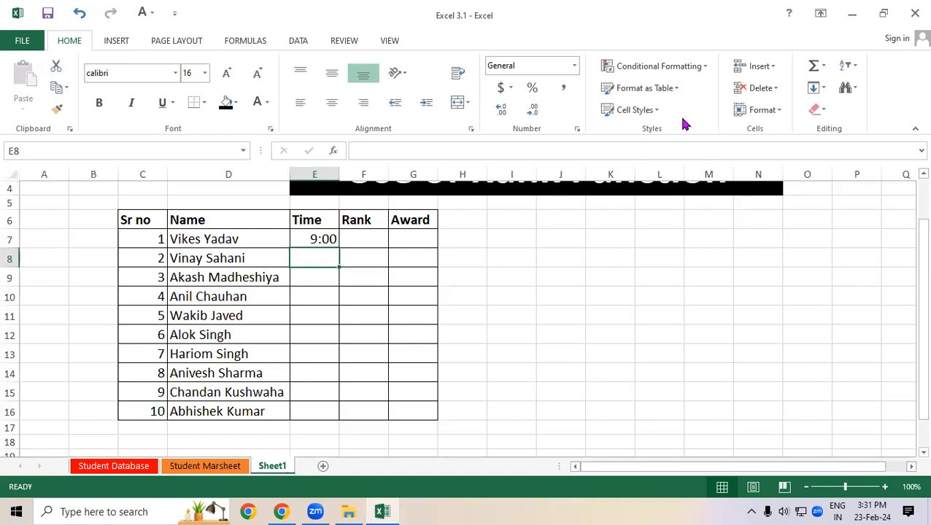
{"action": "type", "text": "10"}
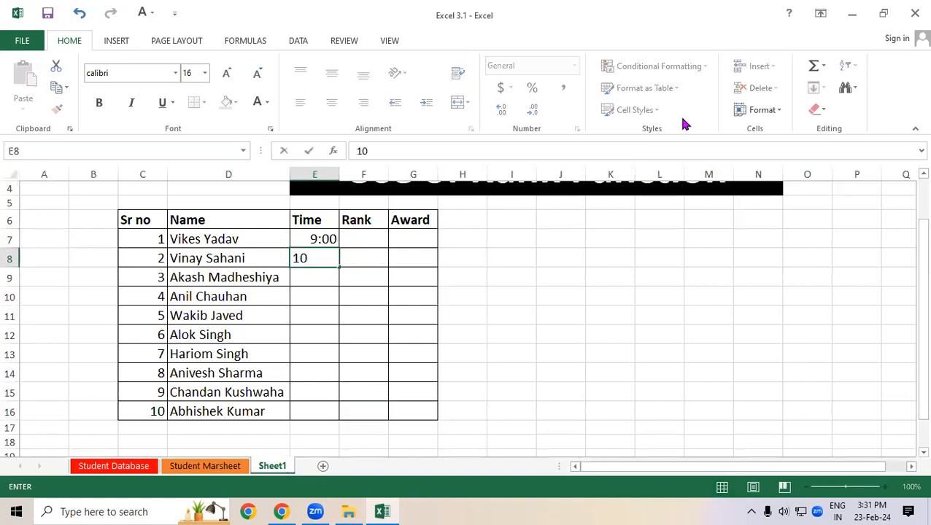
{"action": "type", "text": ":00"}
{"action": "key", "text": "Return"}
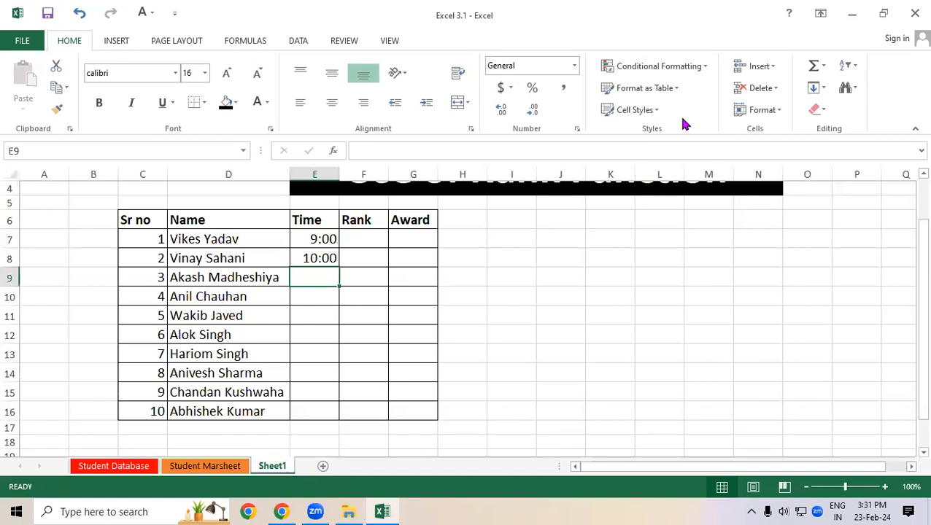
- Enter the times 9:30 in E9 and 08:00 in E10
{"action": "type", "text": "9"}
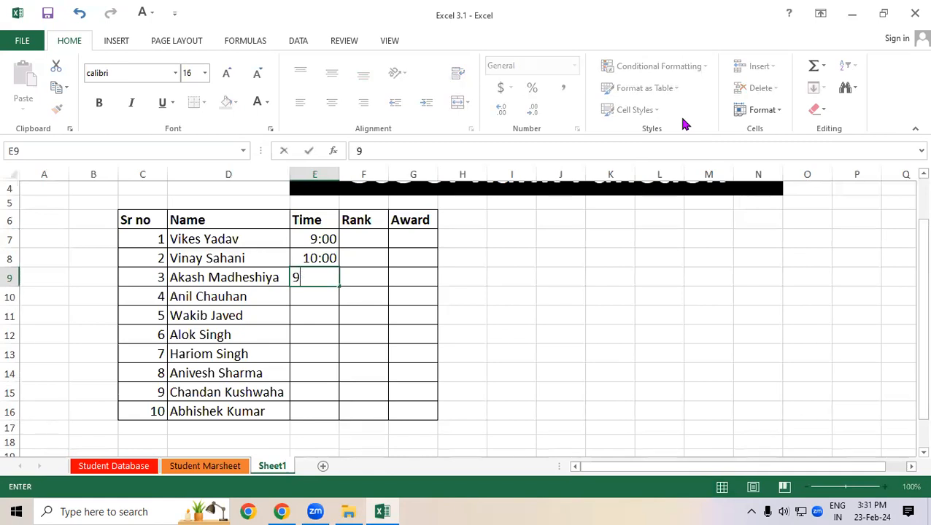
{"action": "type", "text": ":30"}
{"action": "key", "text": "Return"}
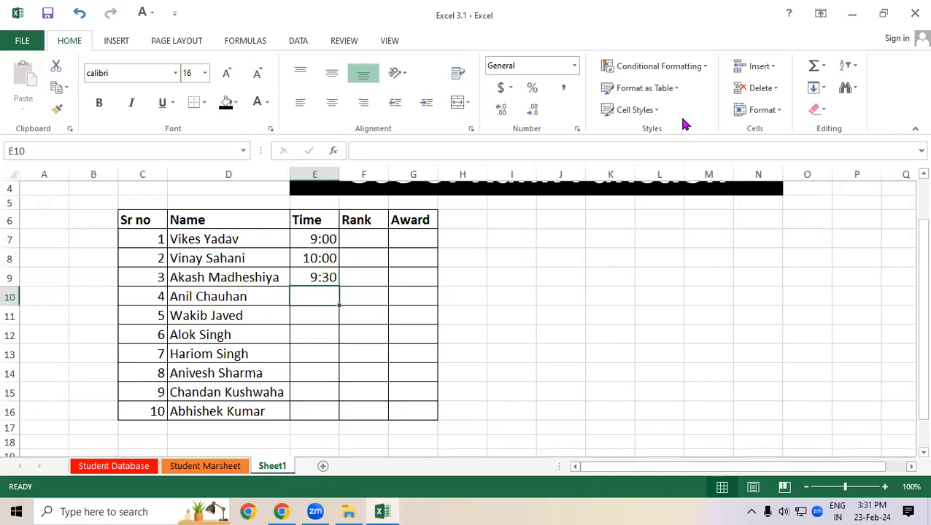
{"action": "type", "text": "08"}
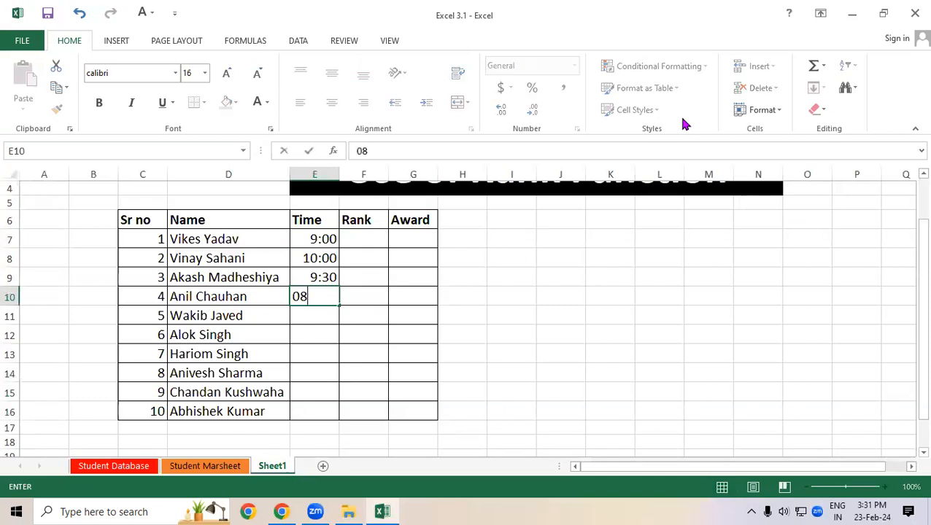
{"action": "type", "text": ":00"}
{"action": "key", "text": "Return"}
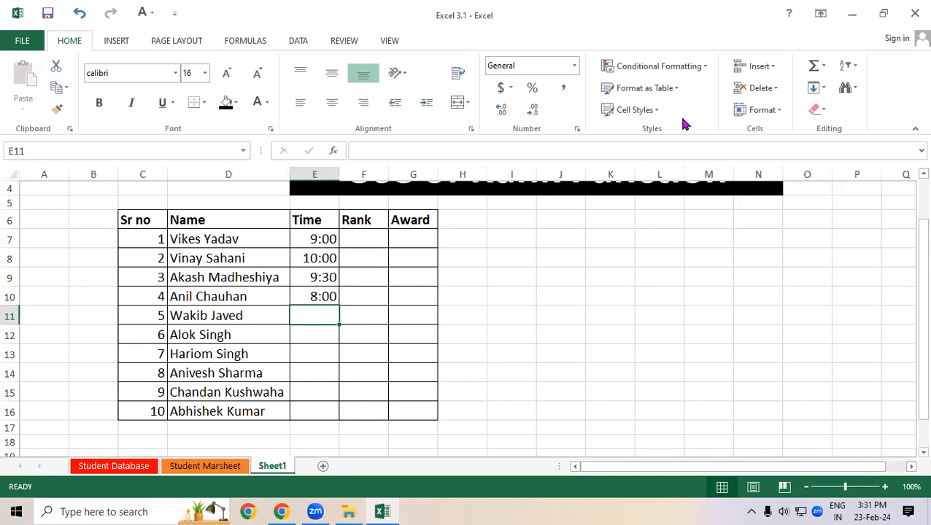
- Enter the times 8:40, 07:00 and 11:00 in cells E11 to E13
{"action": "type", "text": "8"}
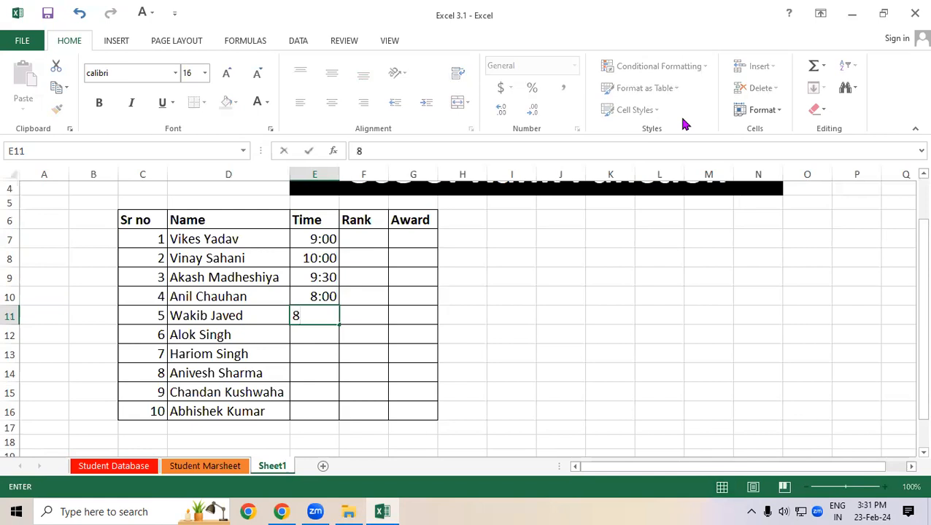
{"action": "type", "text": ":40"}
{"action": "key", "text": "Return"}
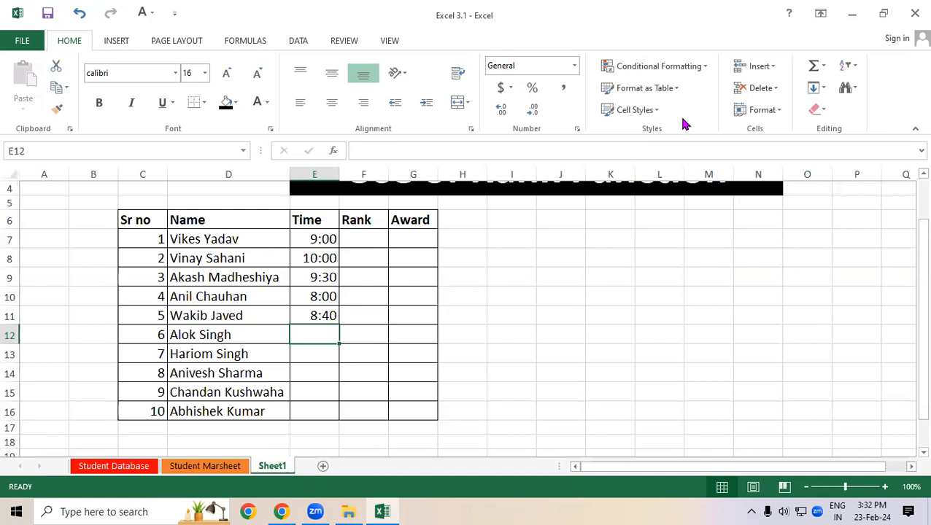
{"action": "type", "text": "07"}
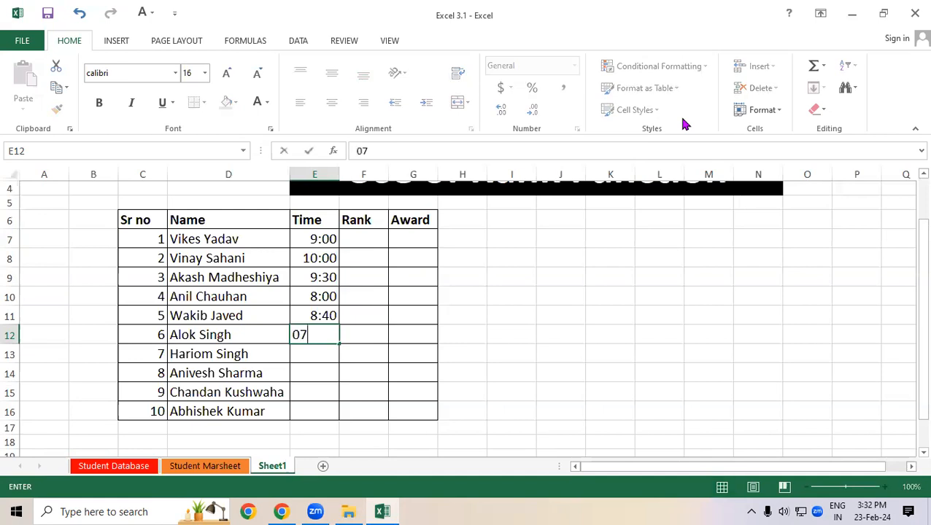
{"action": "type", "text": ":00"}
{"action": "key", "text": "Return"}
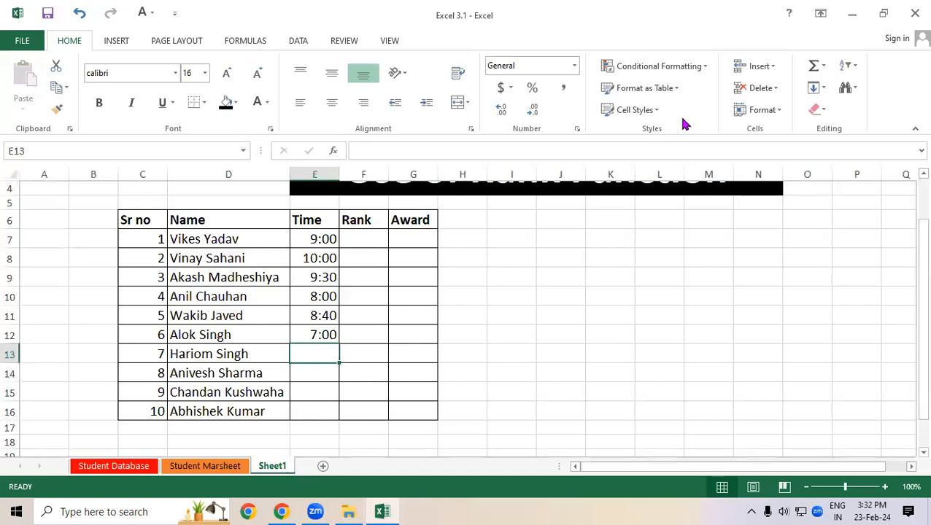
{"action": "type", "text": "11"}
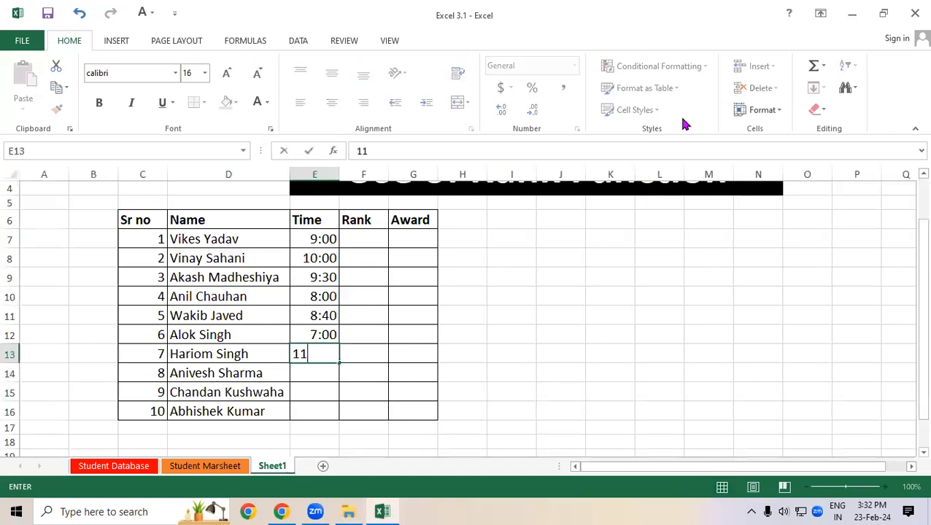
{"action": "type", "text": ":00"}
{"action": "key", "text": "Return"}
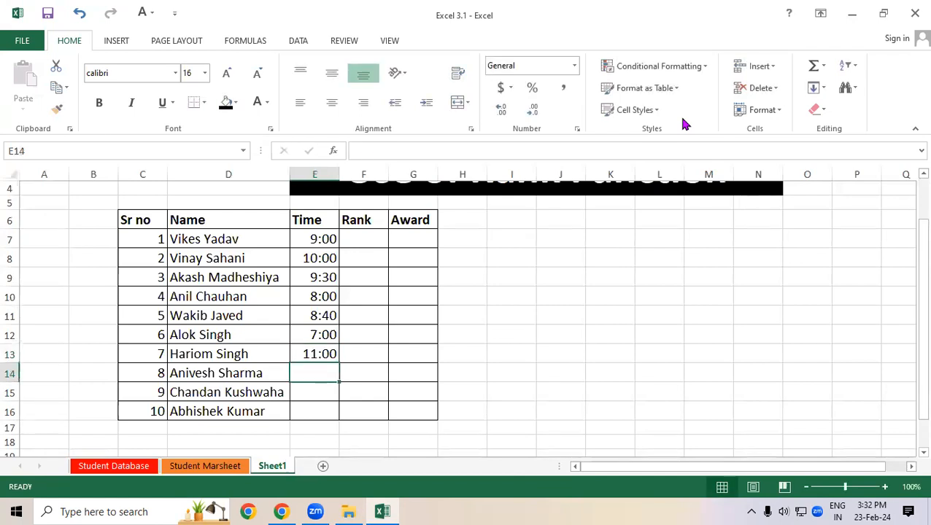
- Enter the times 11:20, 10:10 and 7:10 in cells E14 to E16 for the last three students
{"action": "type", "text": "11"}
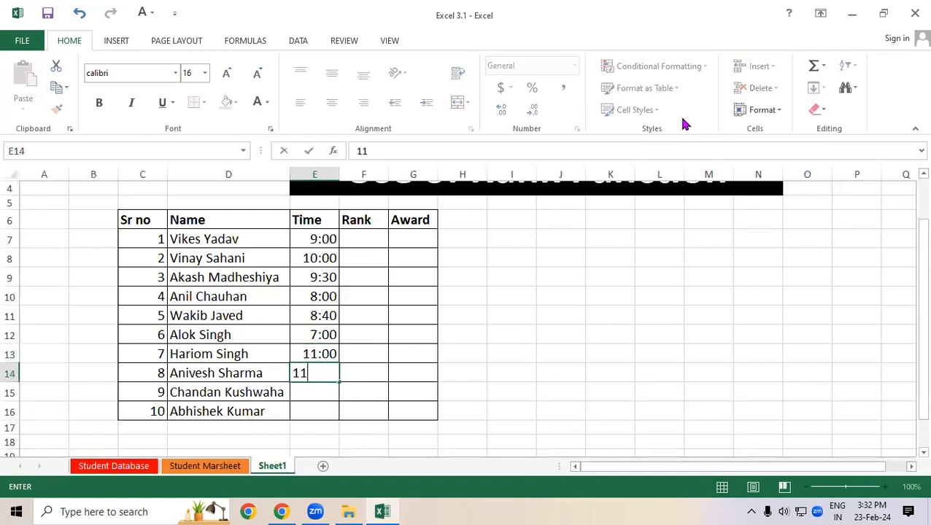
{"action": "type", "text": ":20"}
{"action": "key", "text": "Return"}
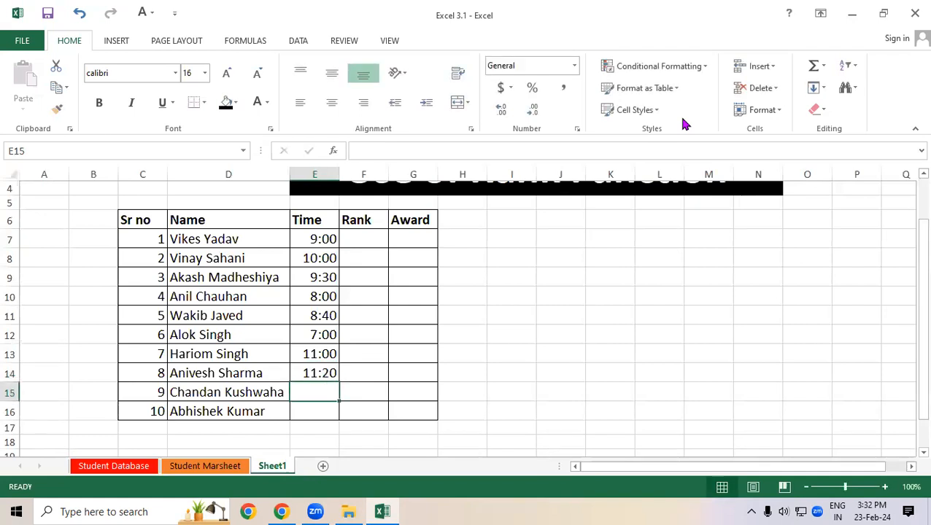
{"action": "type", "text": "10"}
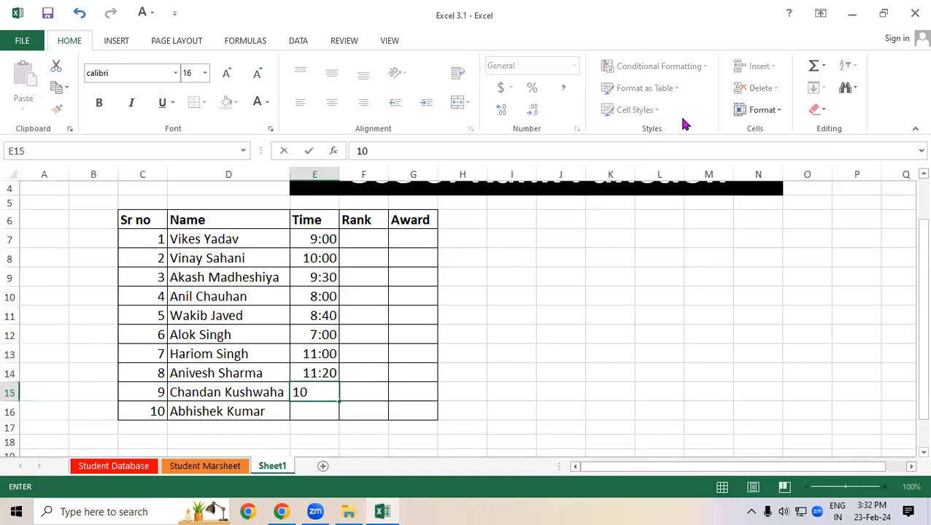
{"action": "type", "text": ":10"}
{"action": "key", "text": "Return"}
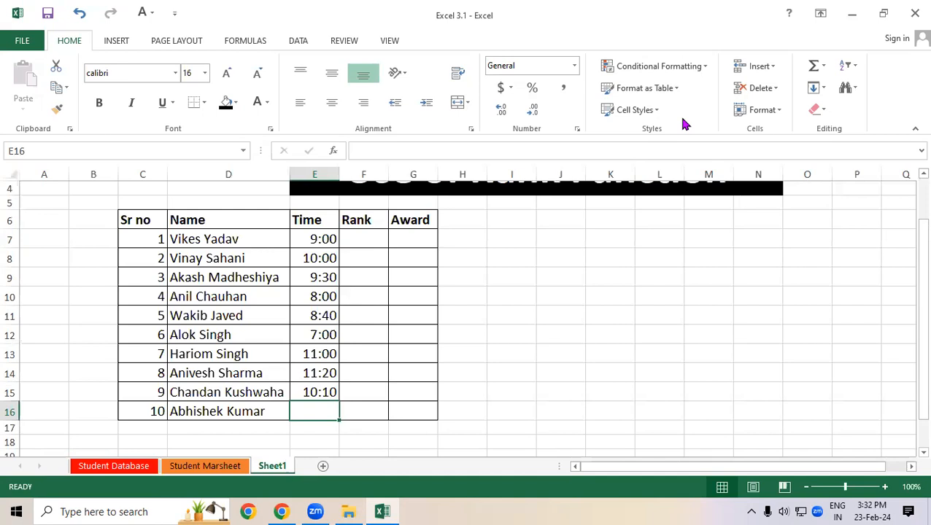
{"action": "type", "text": "7:10"}
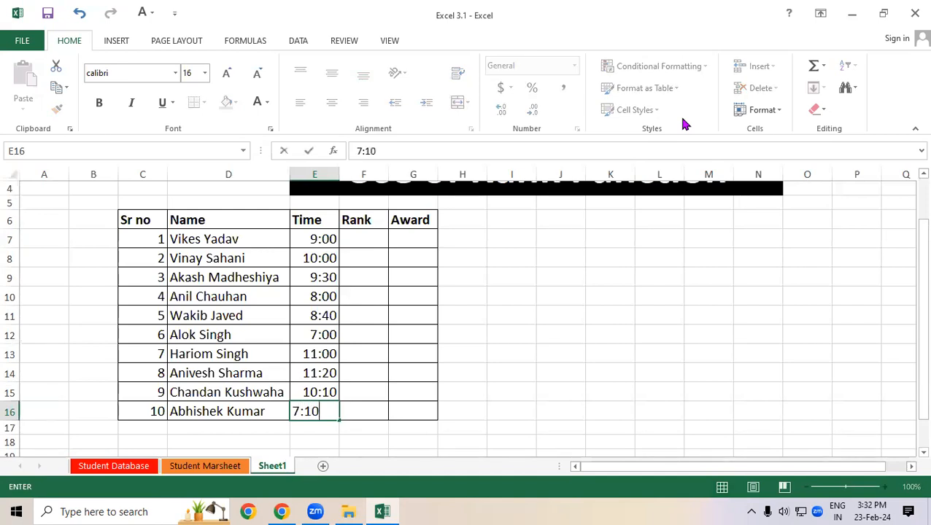
{"action": "key", "text": "Return"}
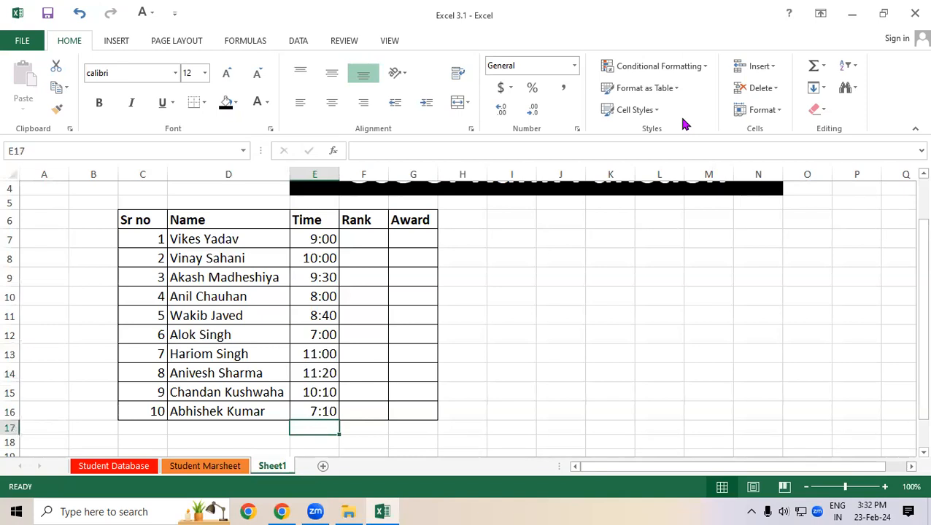
- Examine the times in E7:E16 alongside the empty Rank column, comparing the fastest students in rows 12, 16 and 10
{"action": "left_click_drag", "start_coordinate": [208, 235], "coordinate": [307, 411]}
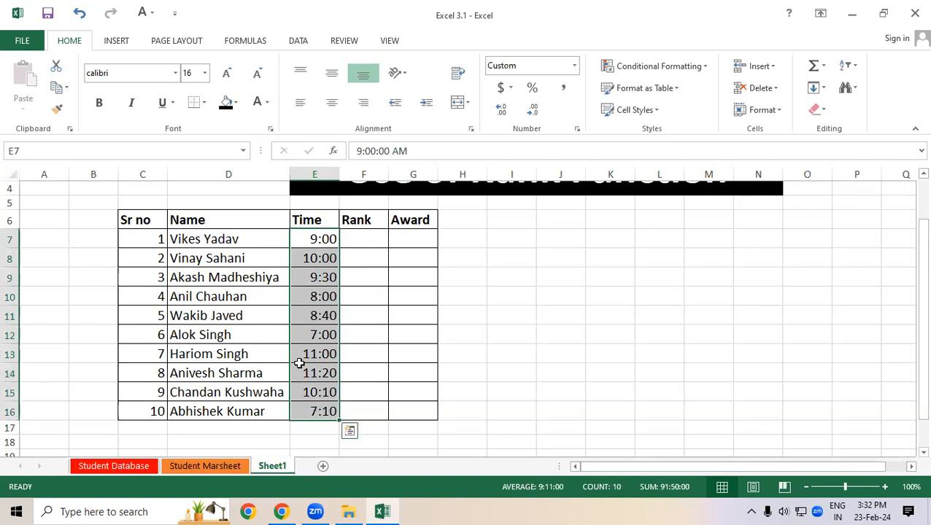
{"action": "left_click", "coordinate": [370, 235]}
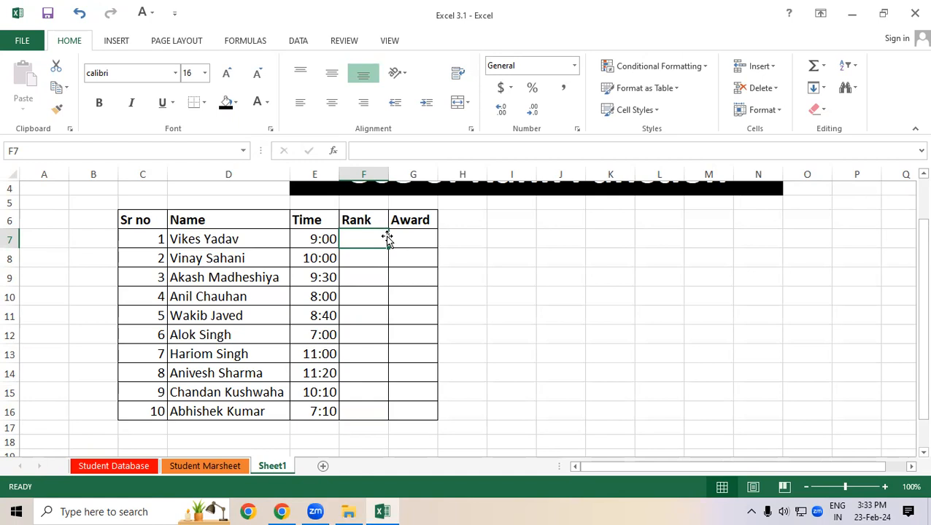
{"action": "left_click_drag", "start_coordinate": [328, 239], "coordinate": [301, 403]}
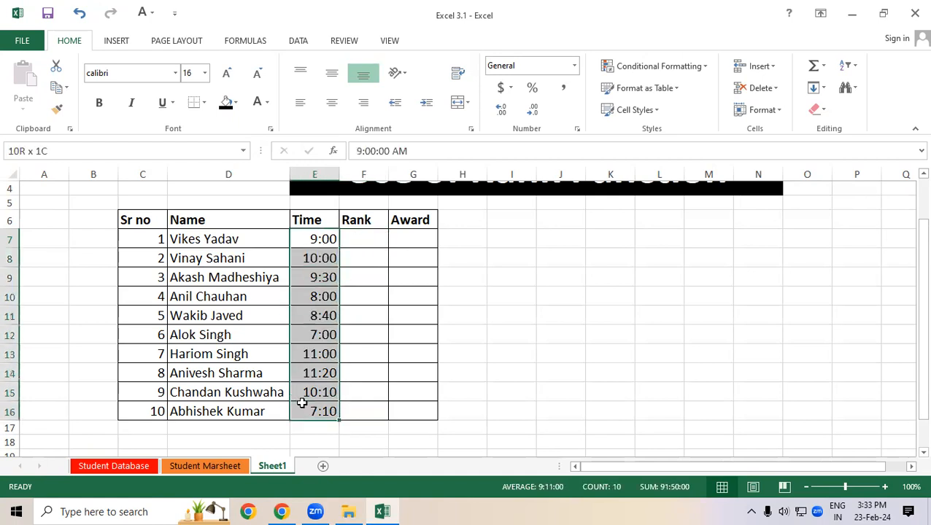
{"action": "left_click", "coordinate": [351, 370]}
{"action": "left_click", "coordinate": [348, 319]}
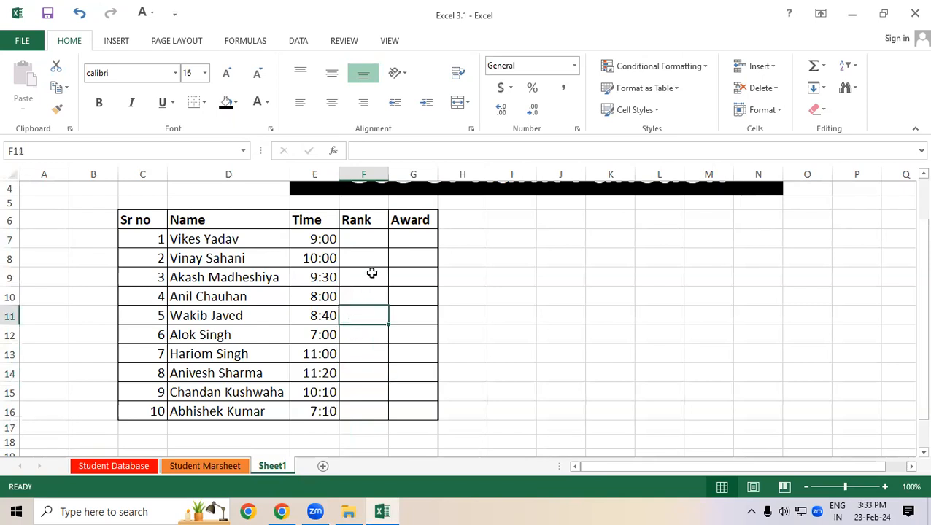
{"action": "left_click", "coordinate": [287, 334]}
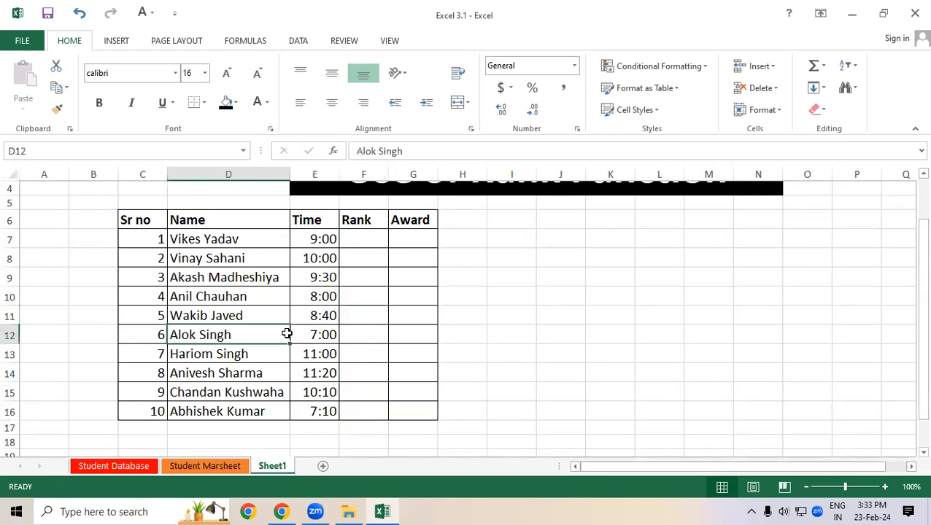
{"action": "left_click_drag", "start_coordinate": [287, 334], "coordinate": [326, 332]}
{"action": "left_click", "coordinate": [362, 331]}
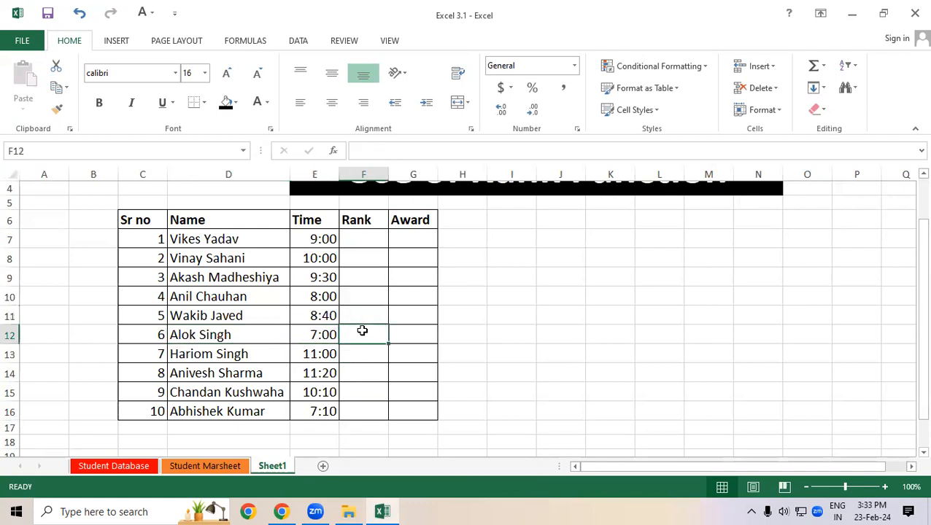
{"action": "left_click_drag", "start_coordinate": [213, 409], "coordinate": [328, 410]}
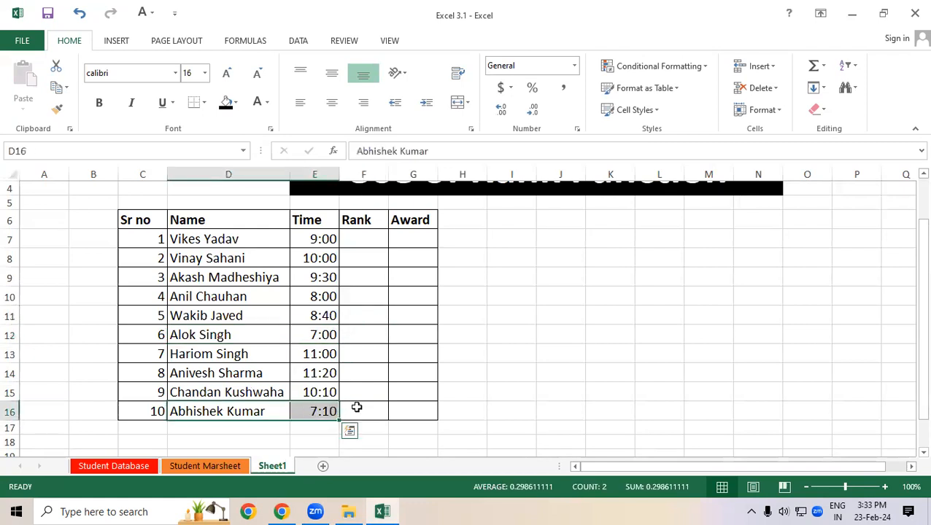
{"action": "left_click", "coordinate": [357, 410]}
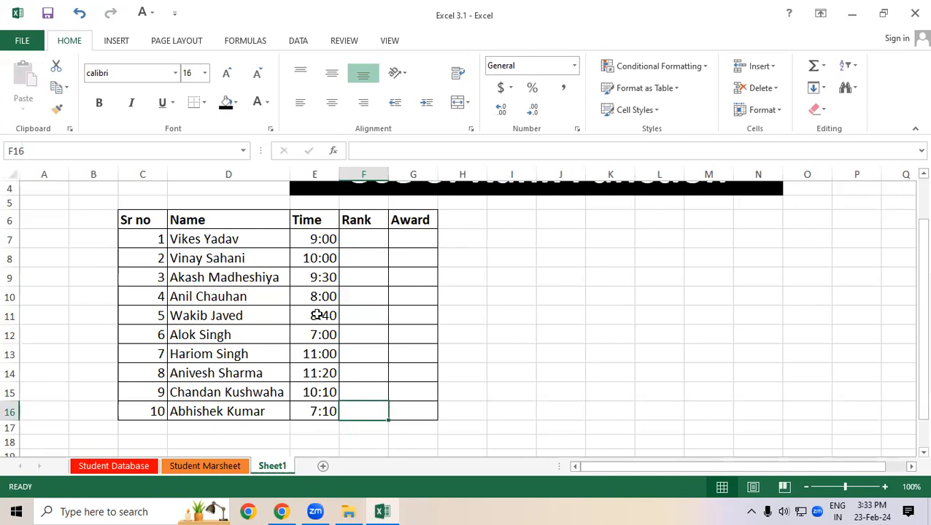
{"action": "left_click_drag", "start_coordinate": [255, 297], "coordinate": [325, 297]}
{"action": "left_click", "coordinate": [365, 294]}
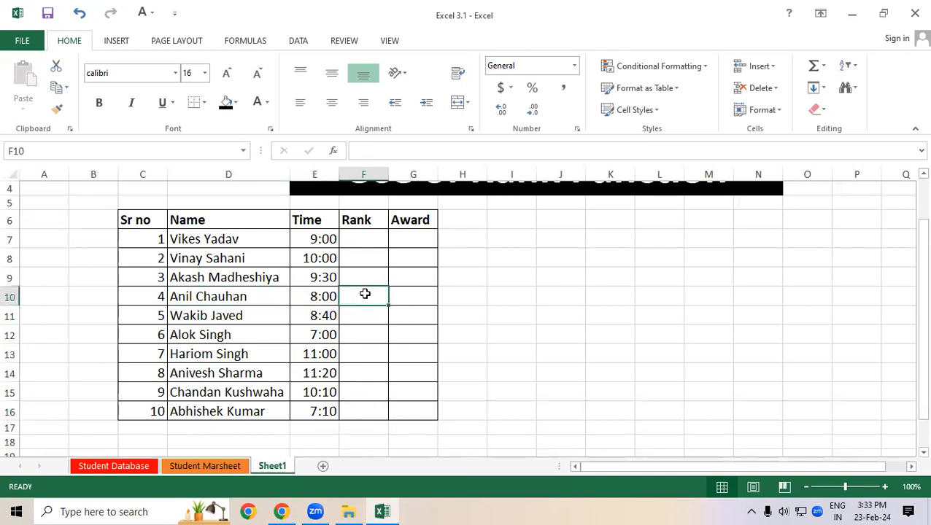
{"action": "left_click_drag", "start_coordinate": [322, 239], "coordinate": [321, 296]}
{"action": "left_click_drag", "start_coordinate": [332, 240], "coordinate": [321, 410]}
{"action": "left_click", "coordinate": [358, 235]}
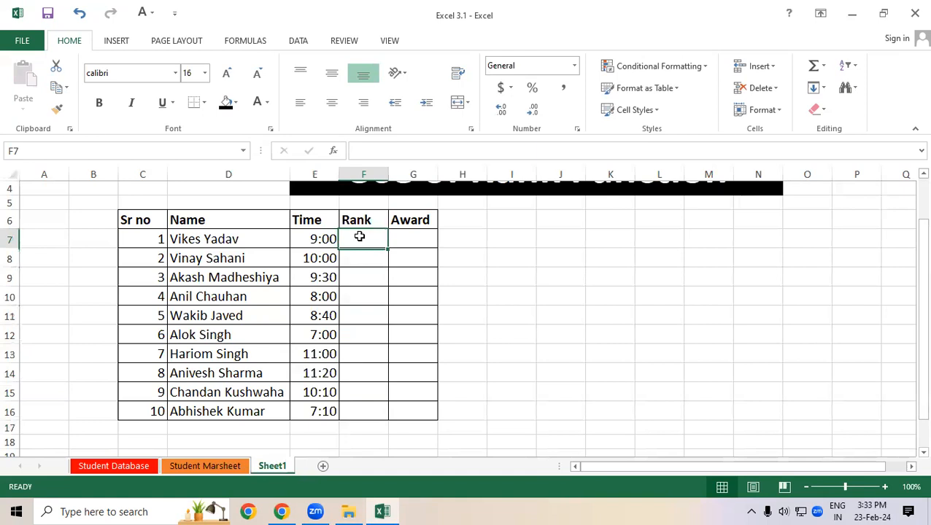
{"action": "left_click", "coordinate": [363, 220]}
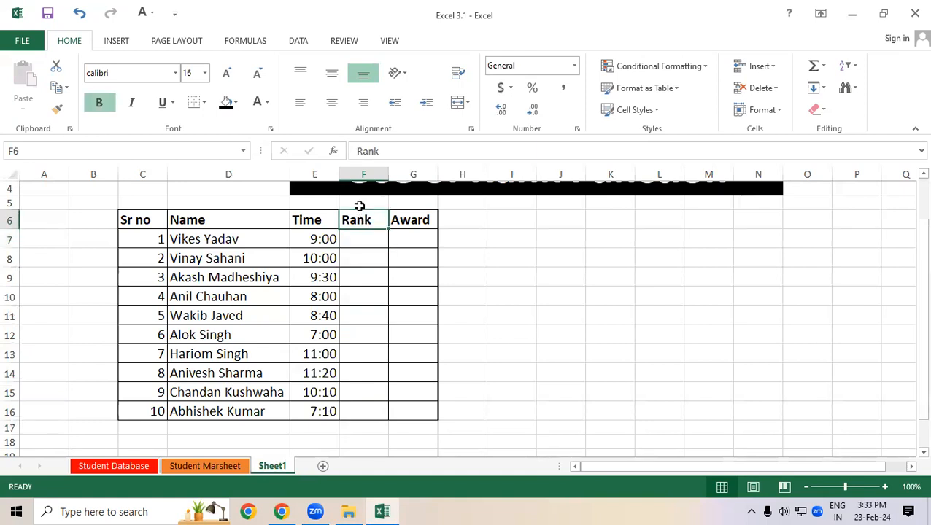
{"action": "left_click", "coordinate": [351, 242]}
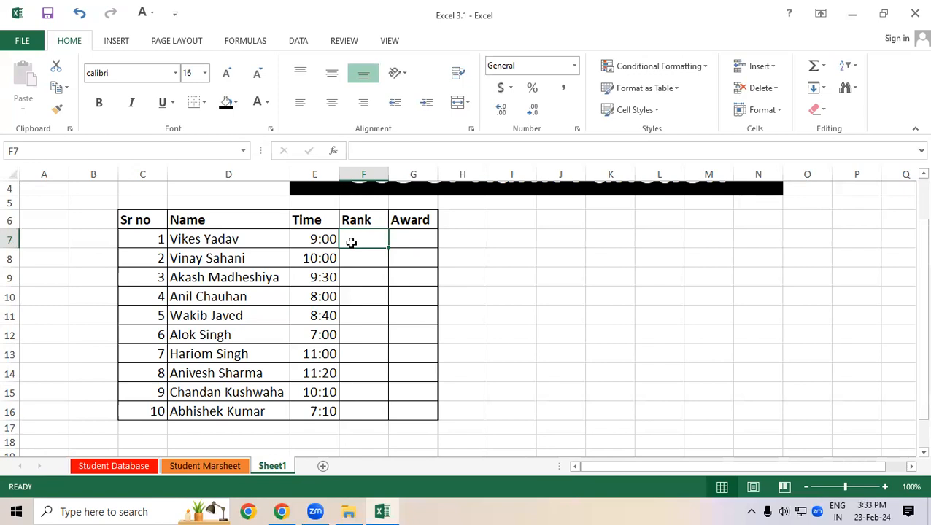
- Enter the sample numbers 10 in J7 and 15 in K7 beside the table
{"action": "left_click", "coordinate": [548, 241]}
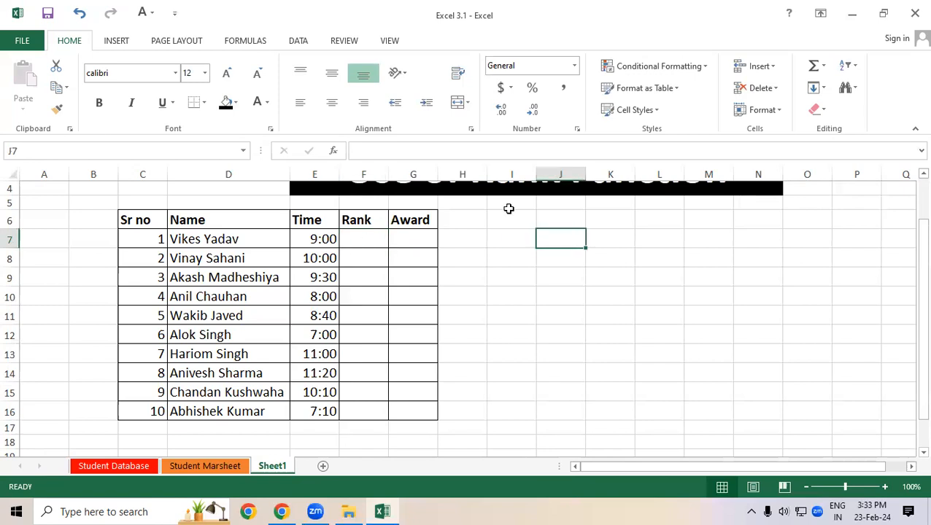
{"action": "type", "text": "10"}
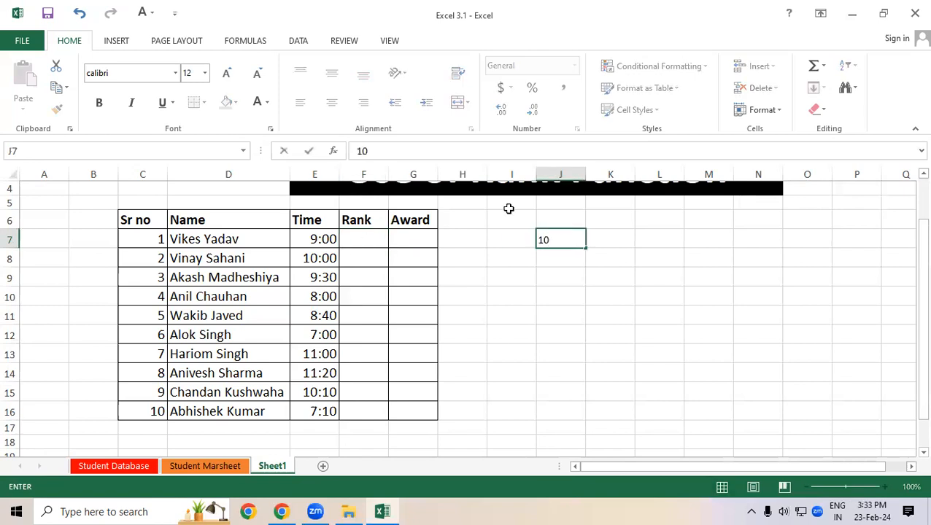
{"action": "key", "text": "Tab"}
{"action": "type", "text": "15"}
{"action": "key", "text": "Return"}
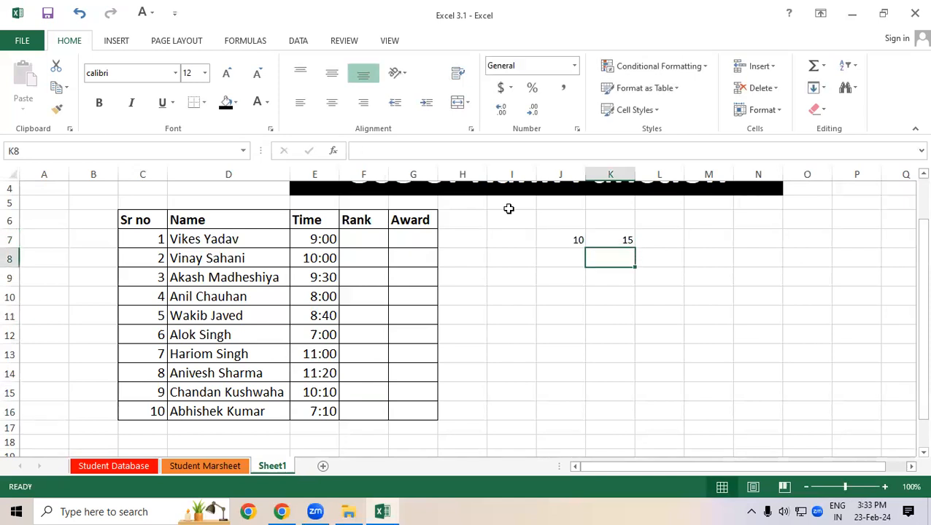
- Add the two sample numbers in L7 with the formula =J7+K7
{"action": "key", "text": "Up"}
{"action": "key", "text": "Right"}
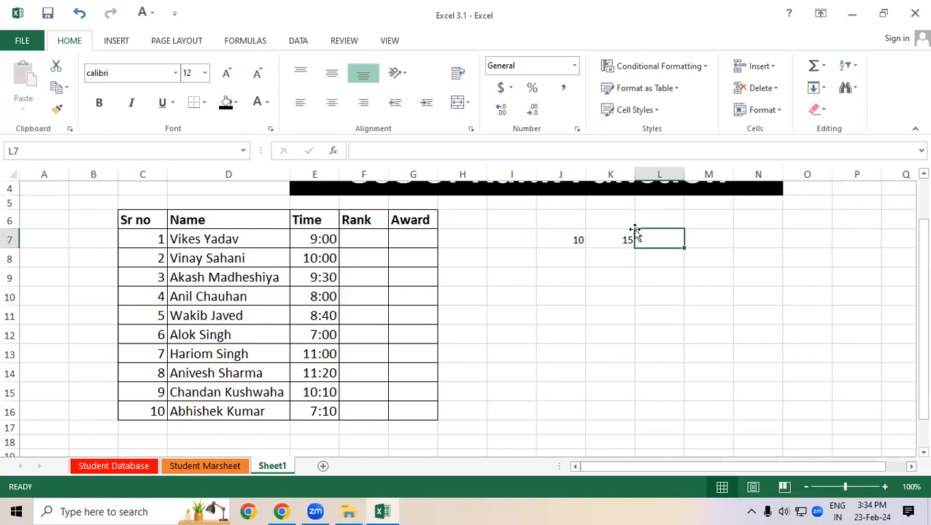
{"action": "type", "text": "="}
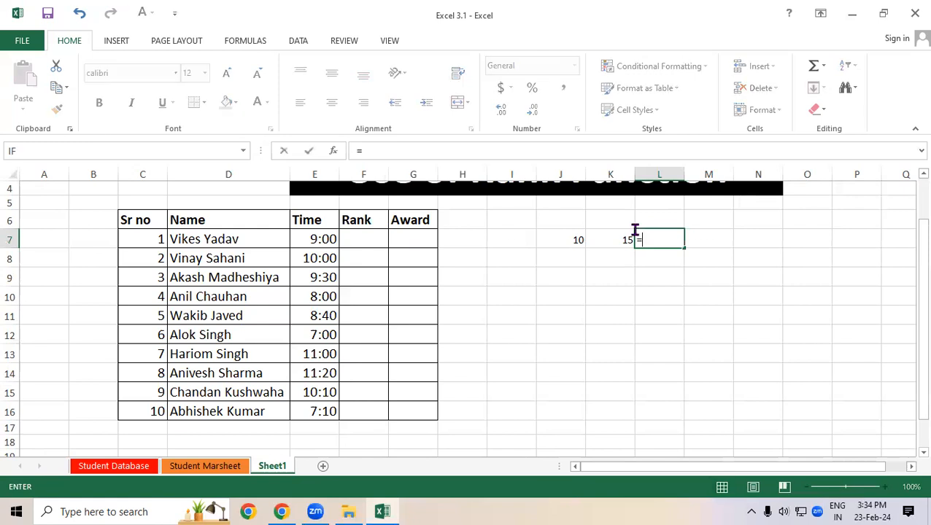
{"action": "left_click", "coordinate": [576, 241]}
{"action": "type", "text": "+"}
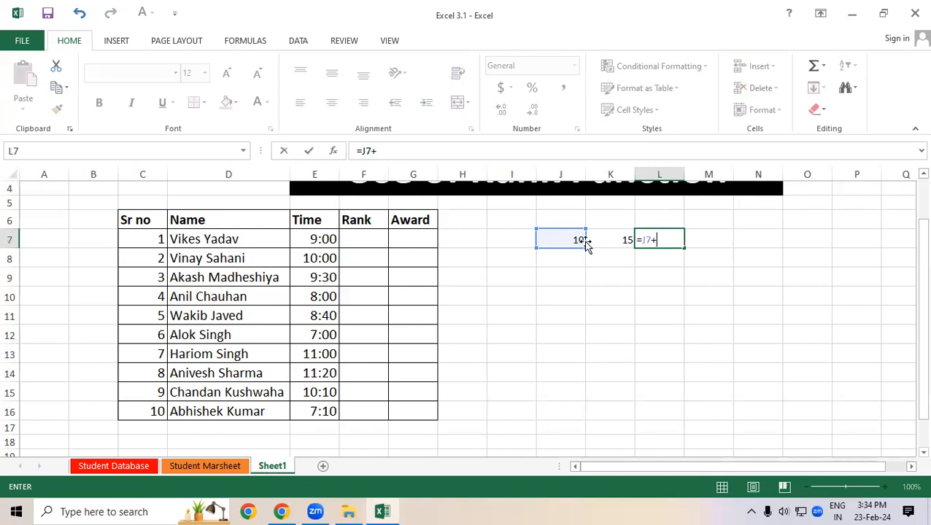
{"action": "left_click", "coordinate": [610, 240]}
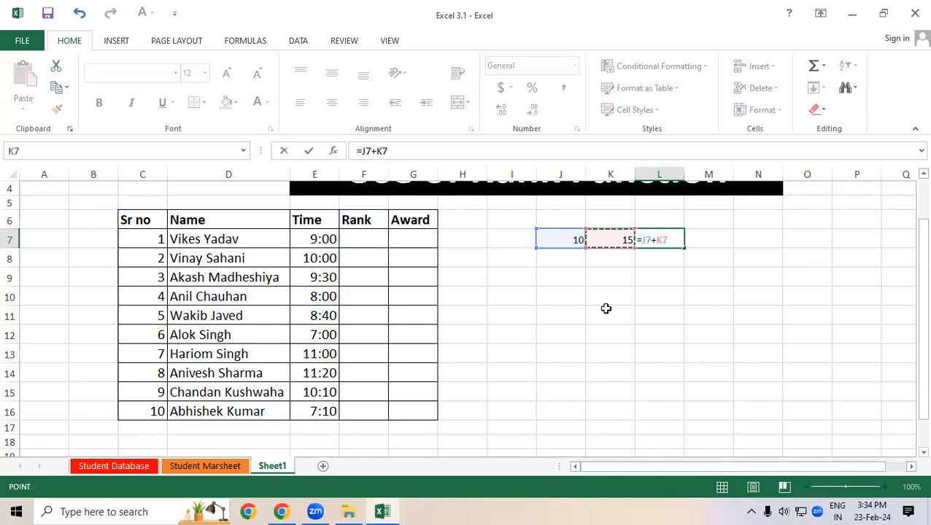
{"action": "key", "text": "Return"}
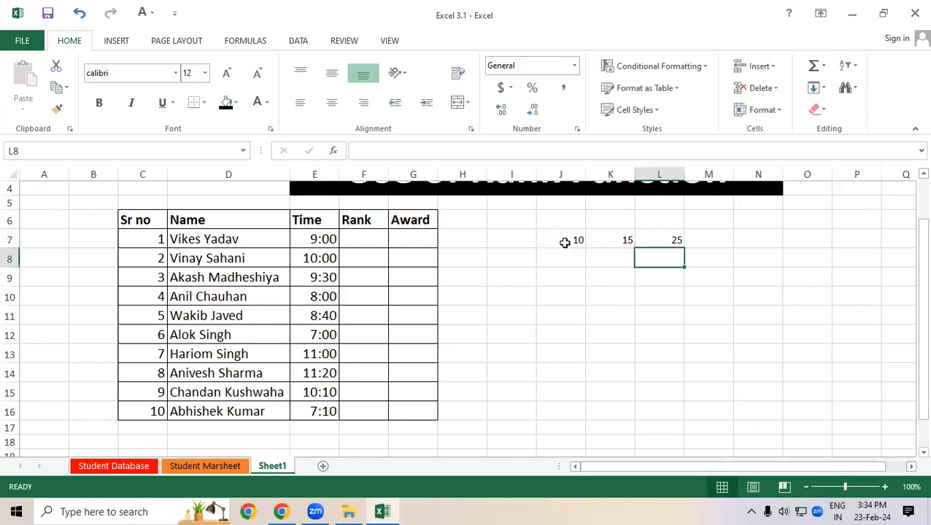
- Fill the sum formula from L7 down to L15 and inspect the cell references used in L14
{"action": "left_click_drag", "start_coordinate": [563, 241], "coordinate": [620, 241]}
{"action": "left_click", "coordinate": [675, 239]}
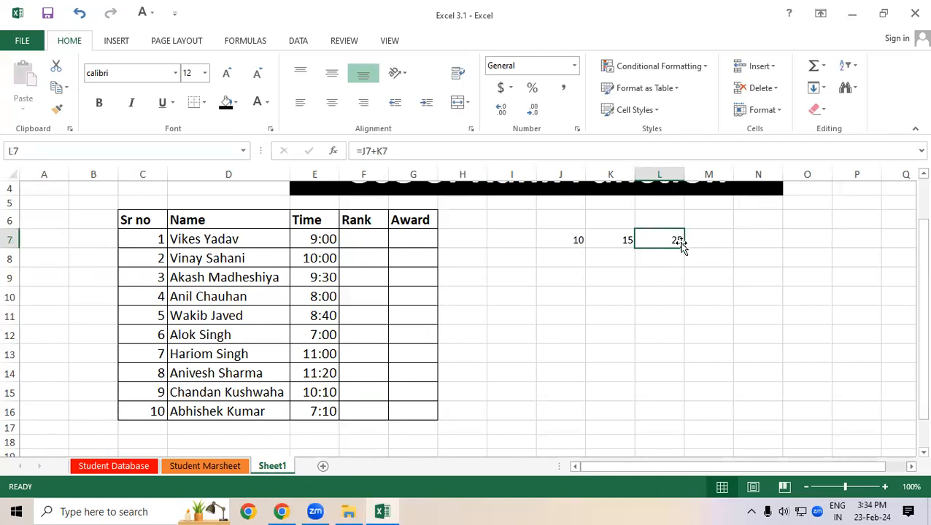
{"action": "left_click_drag", "start_coordinate": [682, 249], "coordinate": [689, 397]}
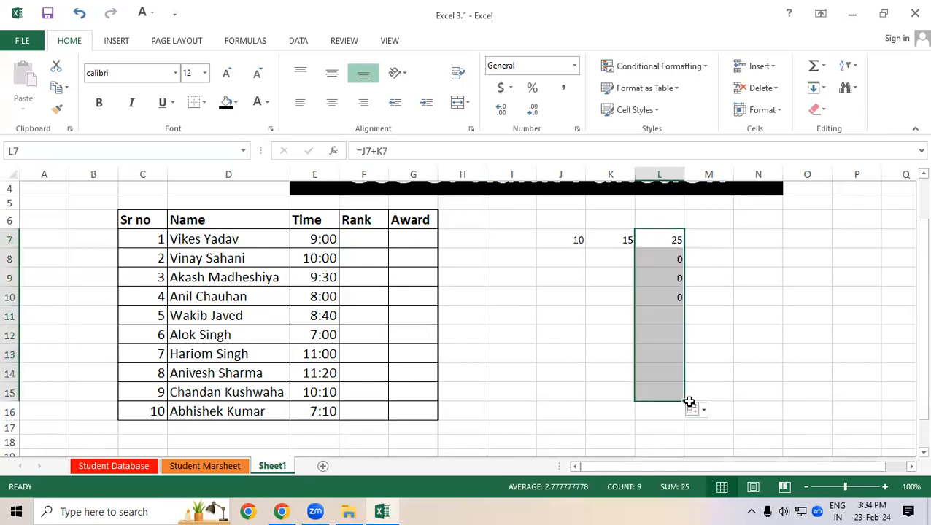
{"action": "left_click_drag", "start_coordinate": [657, 263], "coordinate": [666, 397]}
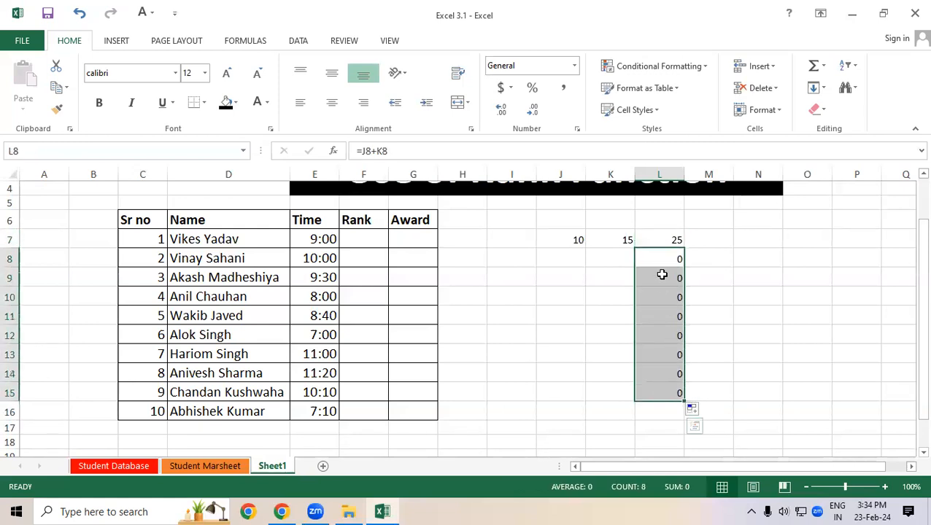
{"action": "left_click", "coordinate": [658, 240]}
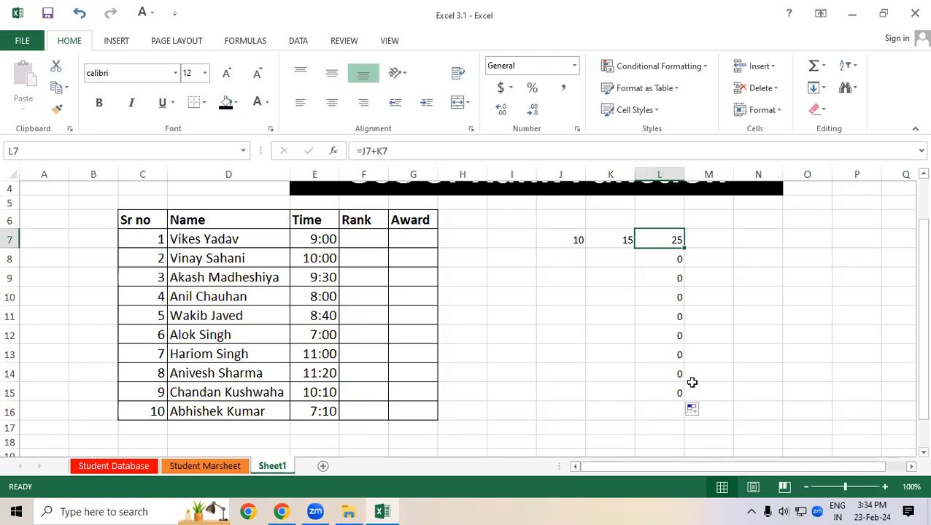
{"action": "double_click", "coordinate": [665, 368]}
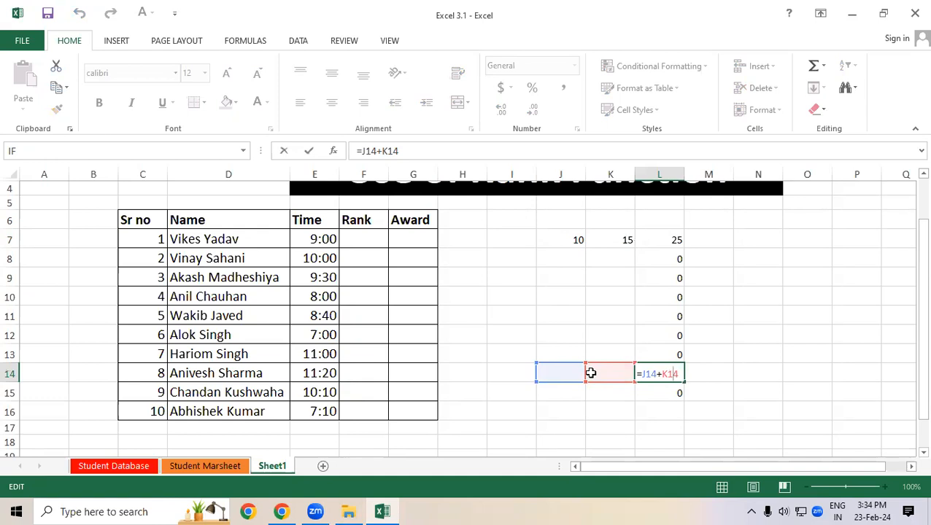
- Replace the formula in L7 with =$J$7+K7, making the J7 reference absolute
{"action": "left_click", "coordinate": [671, 238]}
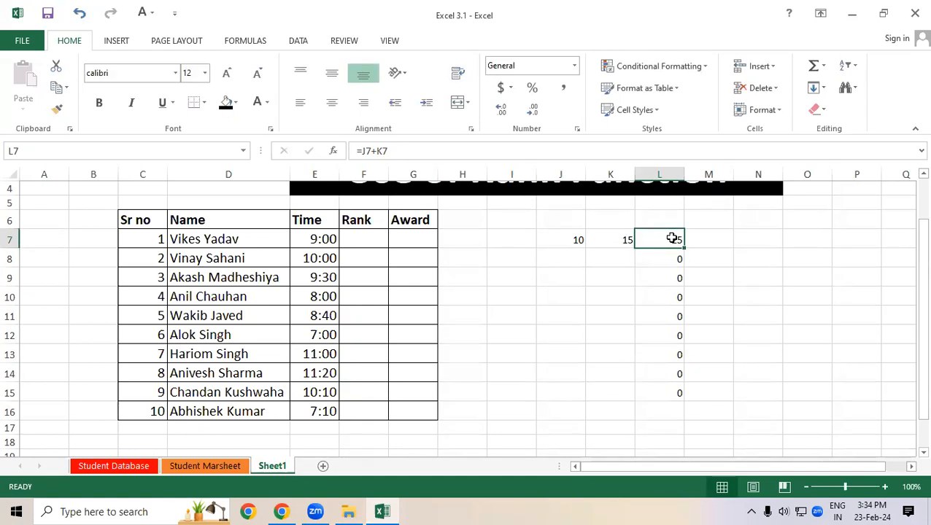
{"action": "type", "text": "="}
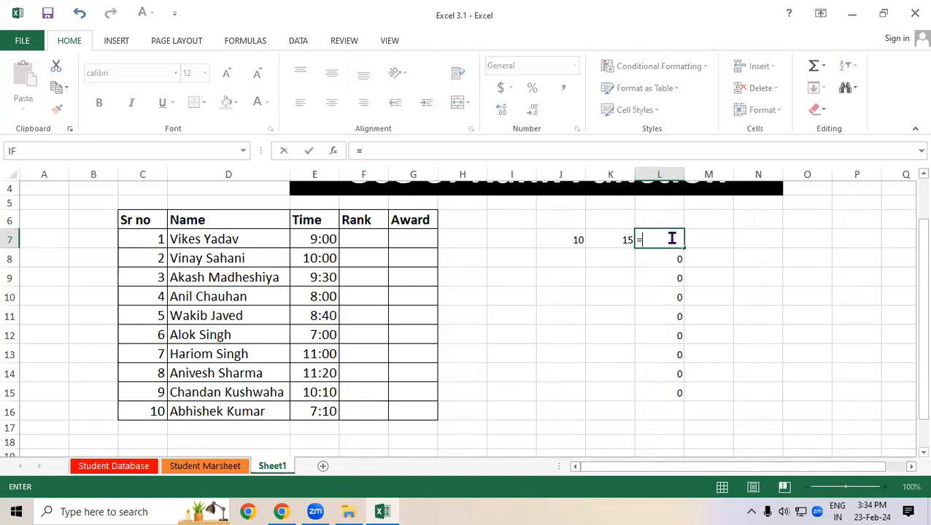
{"action": "left_click", "coordinate": [565, 235]}
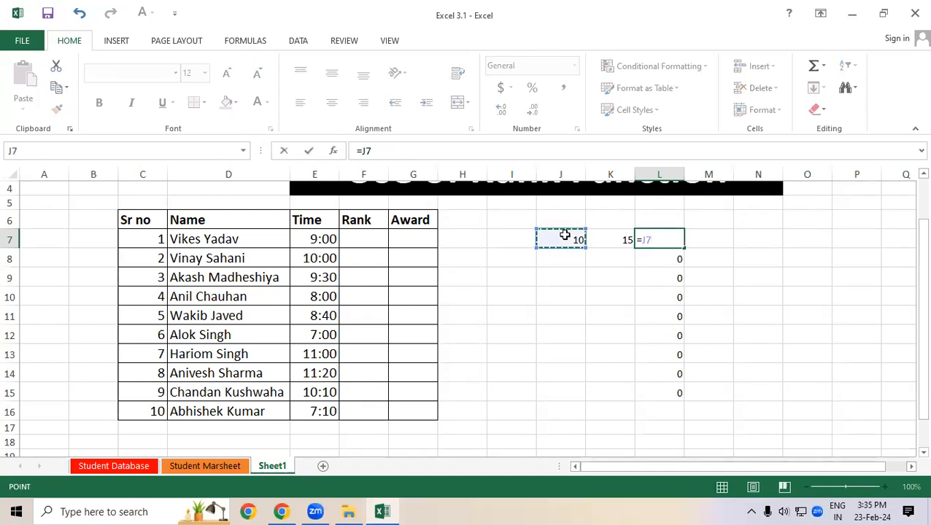
{"action": "key", "text": "F4"}
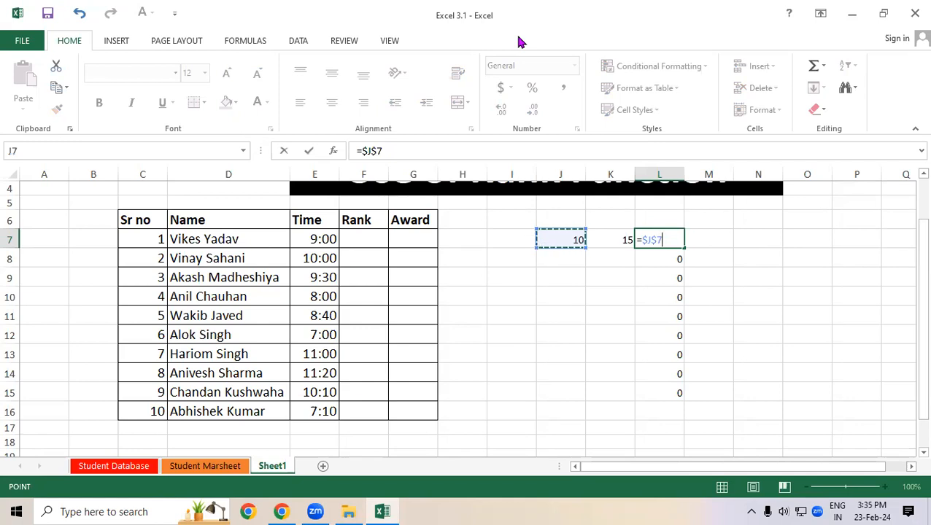
{"action": "type", "text": "+"}
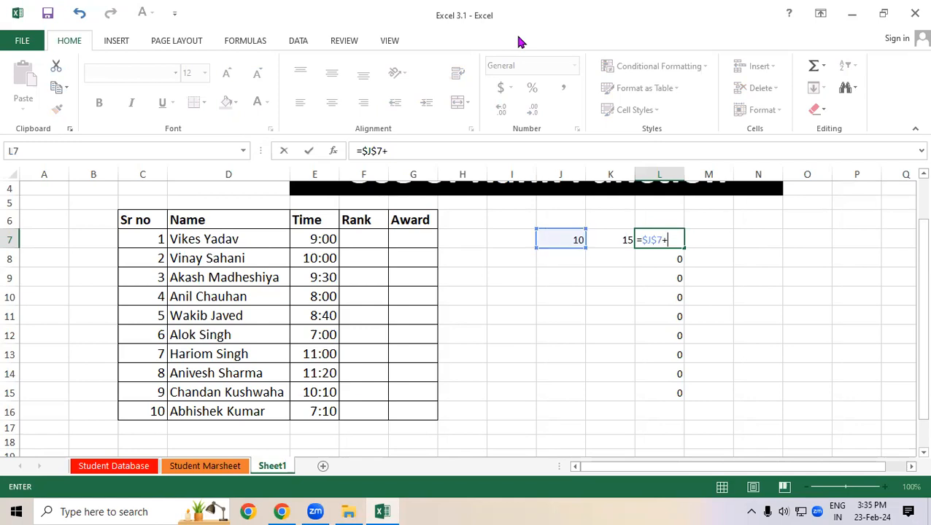
{"action": "left_click", "coordinate": [610, 238]}
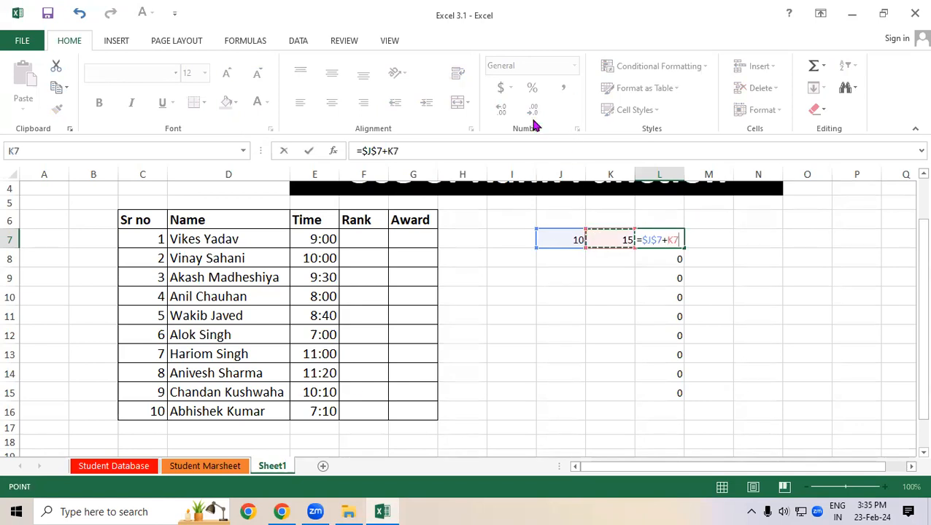
{"action": "key", "text": "Return"}
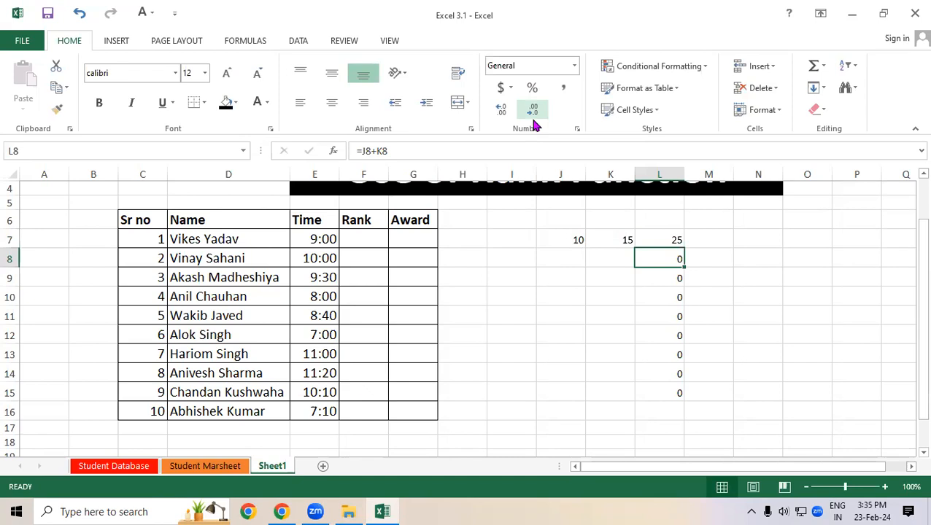
- Fill the L7 formula with the absolute reference down to L15 and inspect the cell references used in L14
{"action": "left_click", "coordinate": [575, 237]}
{"action": "left_click", "coordinate": [626, 240]}
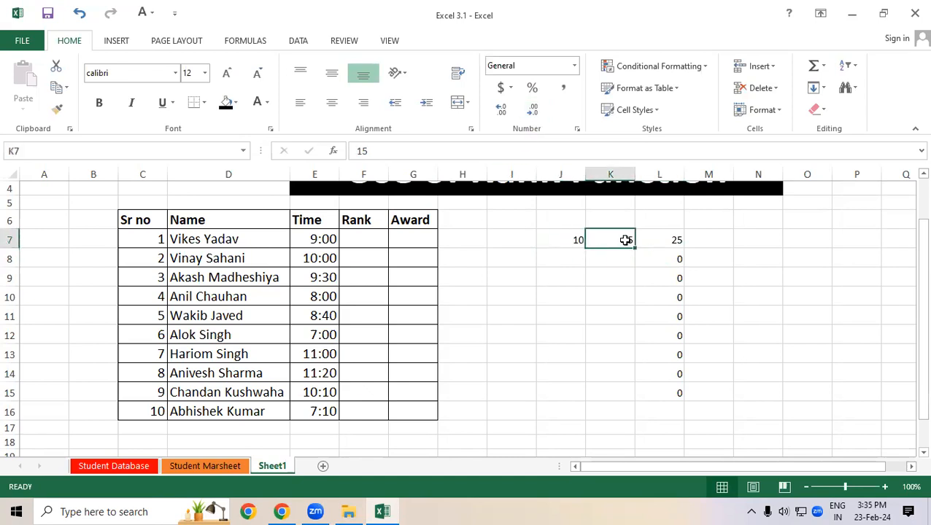
{"action": "left_click", "coordinate": [660, 239]}
{"action": "left_click_drag", "start_coordinate": [685, 248], "coordinate": [678, 398]}
{"action": "left_click", "coordinate": [728, 355]}
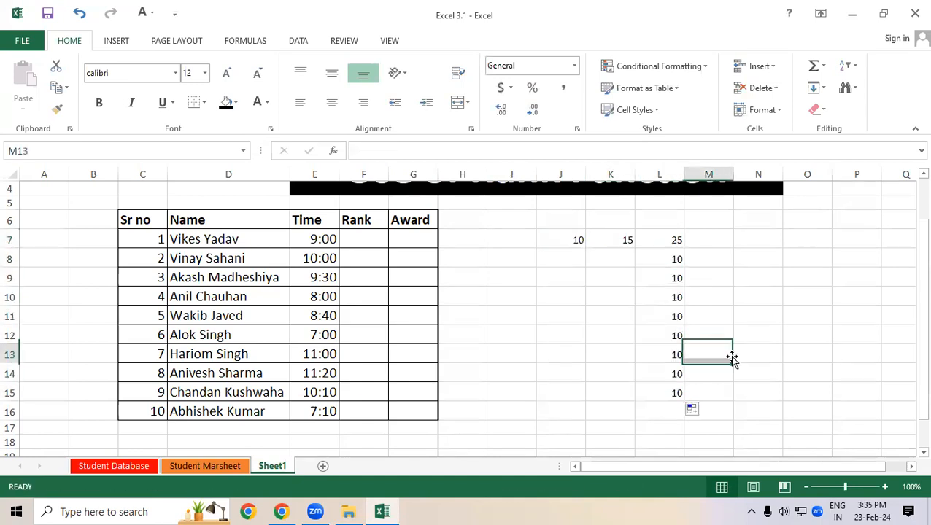
{"action": "double_click", "coordinate": [664, 375]}
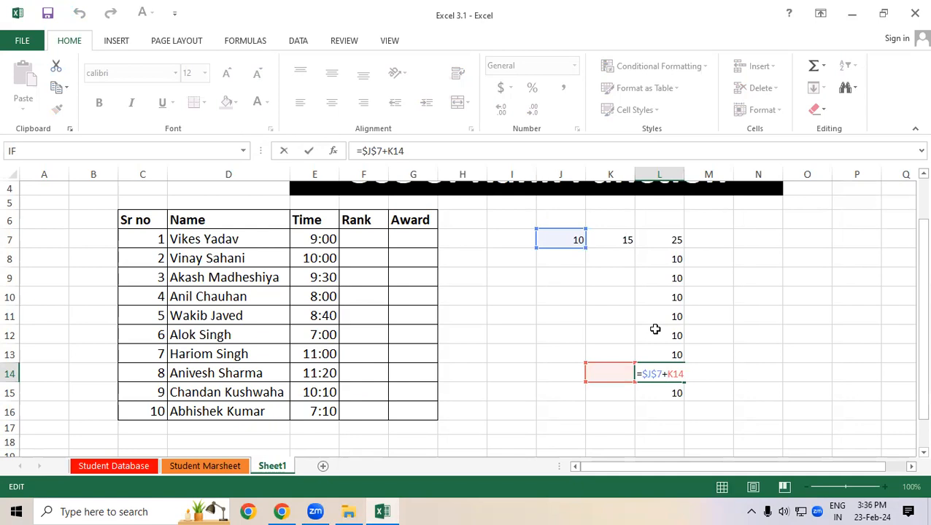
- Rank the first student's time in F7 in ascending order with the formula =RANK(E7,E6:E16,1)
{"action": "left_click", "coordinate": [371, 237]}
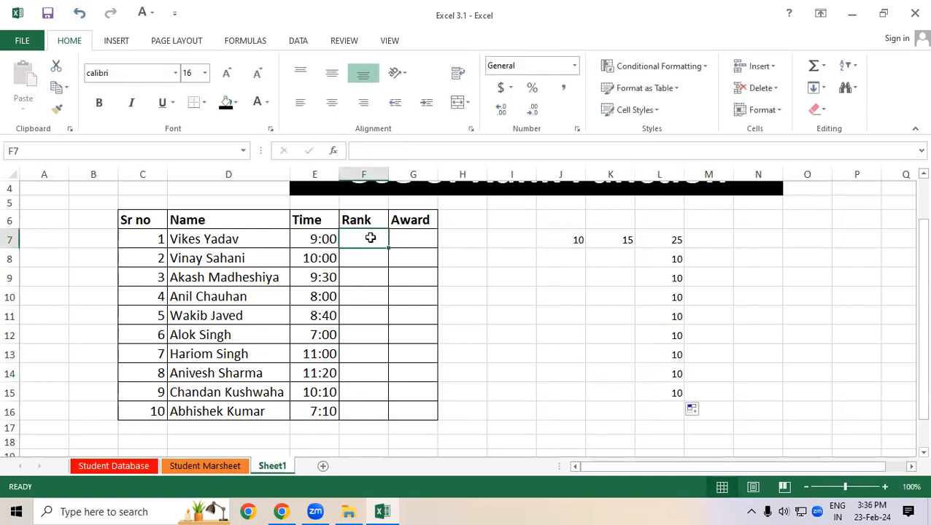
{"action": "type", "text": "=rank("}
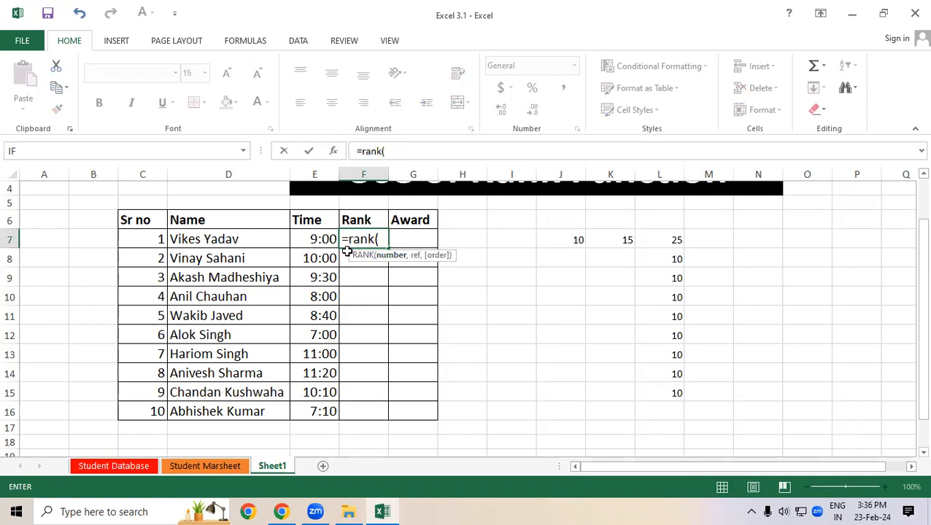
{"action": "left_click", "coordinate": [321, 241]}
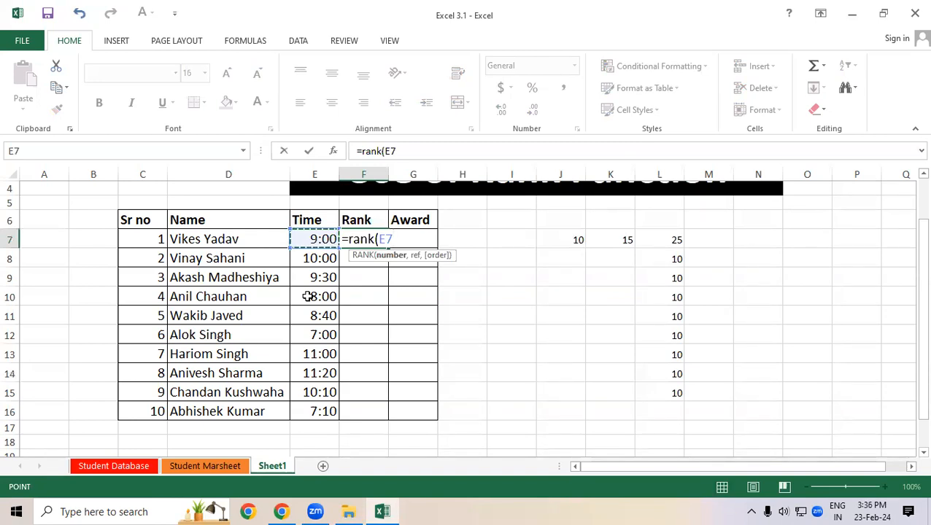
{"action": "type", "text": ","}
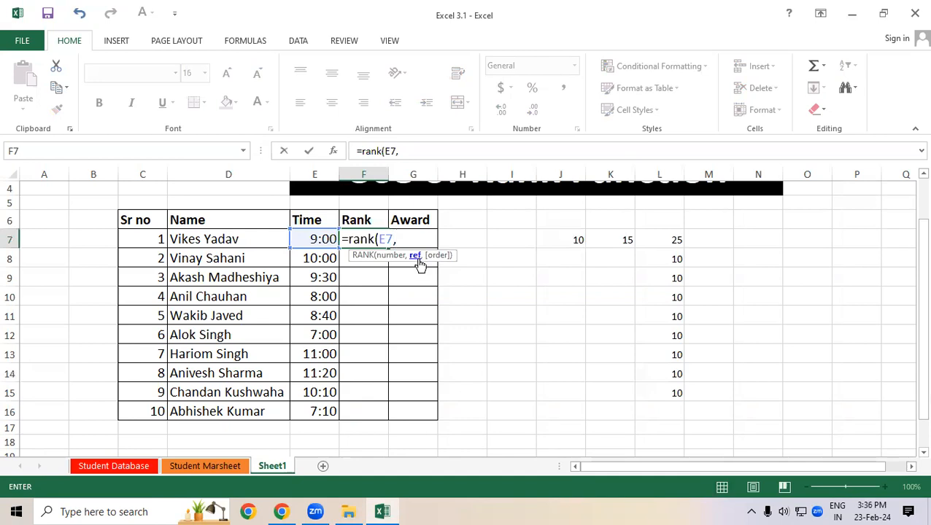
{"action": "left_click_drag", "start_coordinate": [315, 220], "coordinate": [315, 413]}
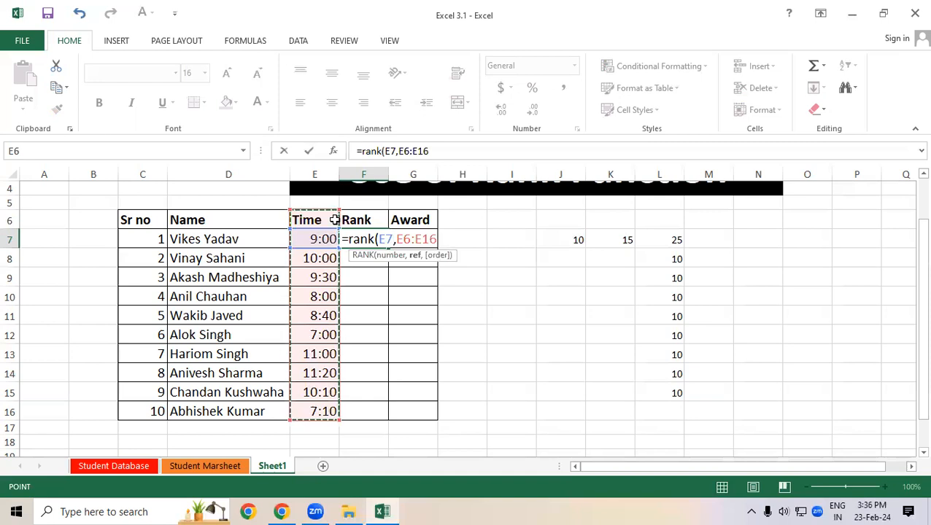
{"action": "type", "text": ","}
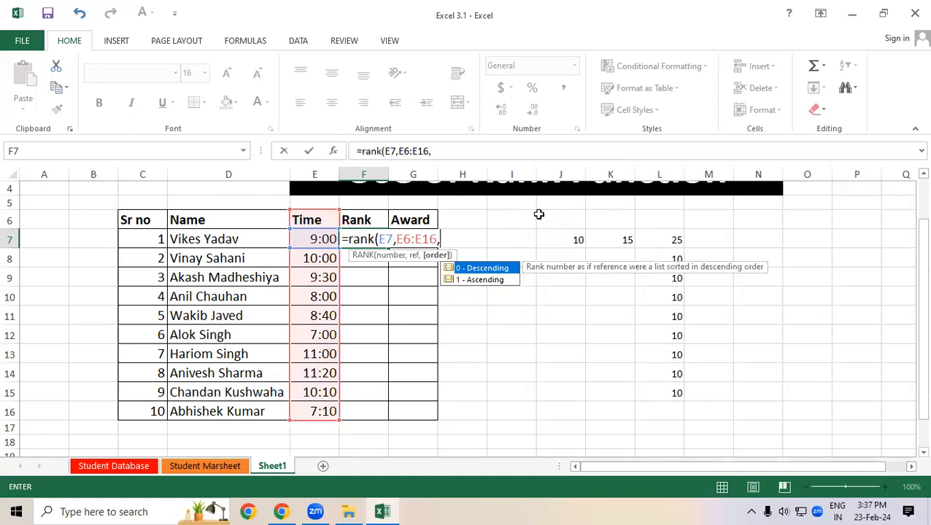
{"action": "type", "text": "1)"}
{"action": "key", "text": "Return"}
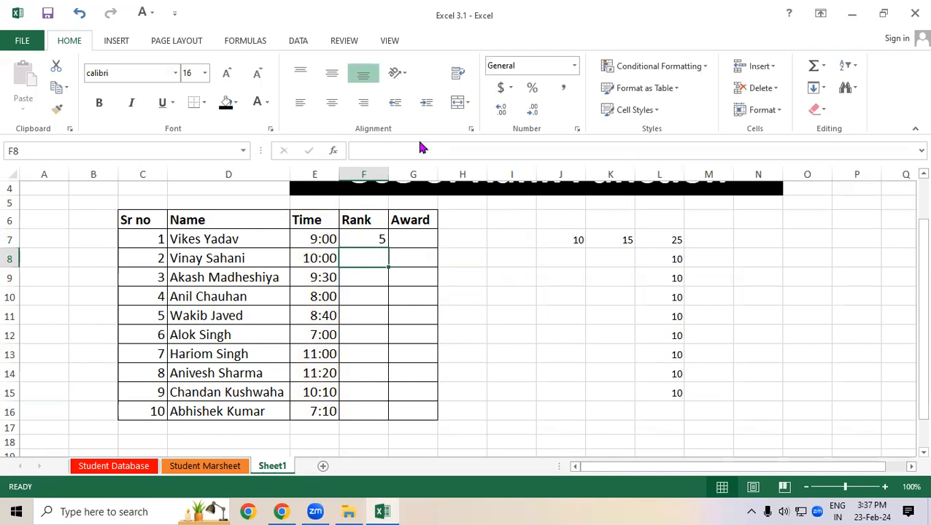
- Fill the RANK formula from F7 down to F16 and check the time and rank formula in row 14
{"action": "left_click_drag", "start_coordinate": [328, 237], "coordinate": [374, 424]}
{"action": "left_click", "coordinate": [360, 237]}
{"action": "left_click", "coordinate": [500, 353]}
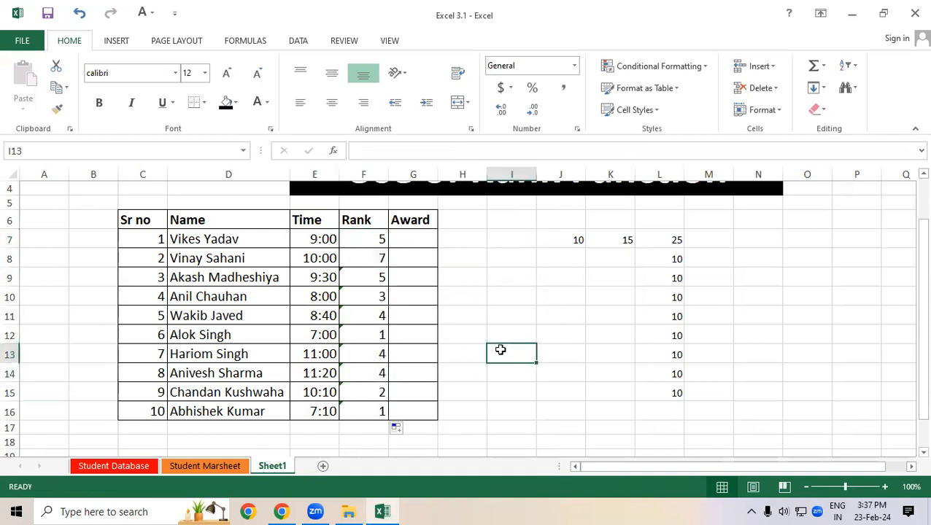
{"action": "scroll", "coordinate": [452, 350], "scroll_direction": "down", "scroll_amount": 1}
{"action": "left_click", "coordinate": [322, 326]}
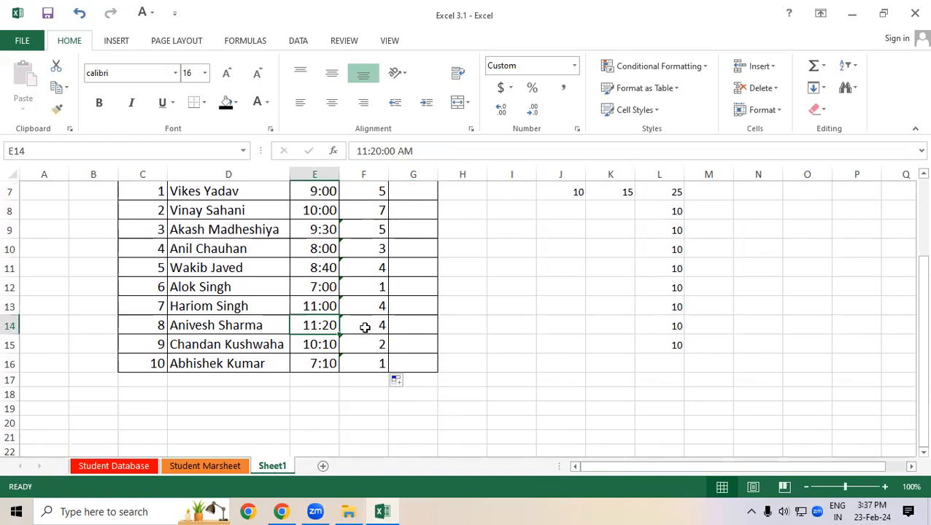
{"action": "left_click", "coordinate": [364, 326]}
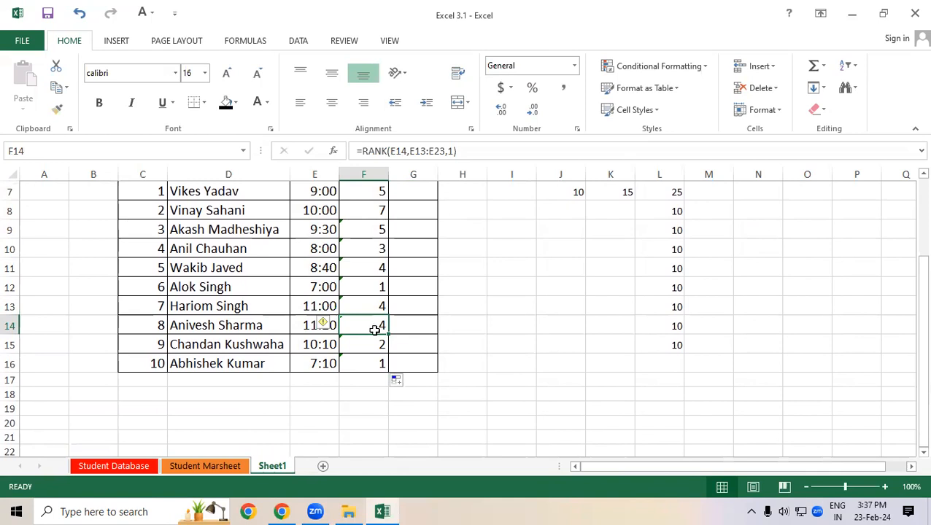
{"action": "left_click", "coordinate": [448, 329]}
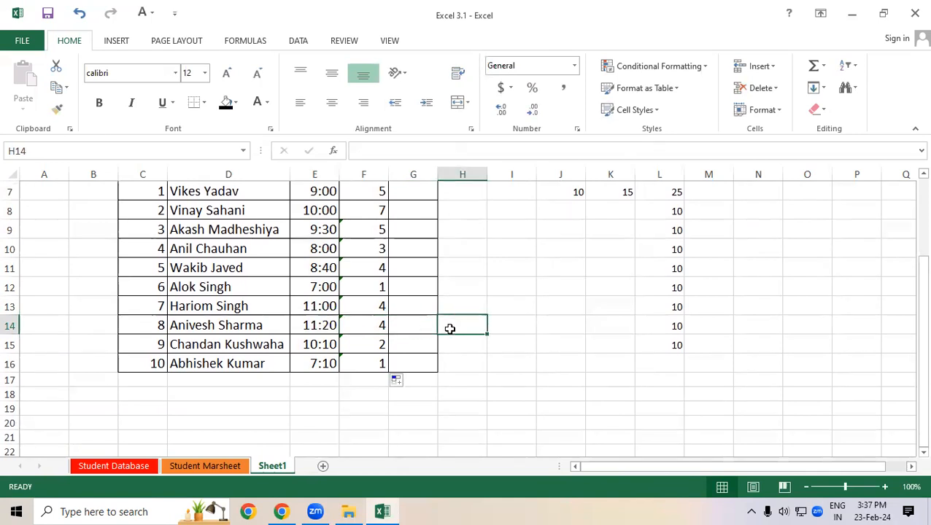
- Compare the reference ranges used by the RANK formulas in F7 and F16
{"action": "scroll", "coordinate": [370, 212], "scroll_direction": "up", "scroll_amount": 1}
{"action": "scroll", "coordinate": [367, 210], "scroll_direction": "down", "scroll_amount": 1}
{"action": "double_click", "coordinate": [367, 187]}
{"action": "scroll", "coordinate": [385, 232], "scroll_direction": "up", "scroll_amount": 1}
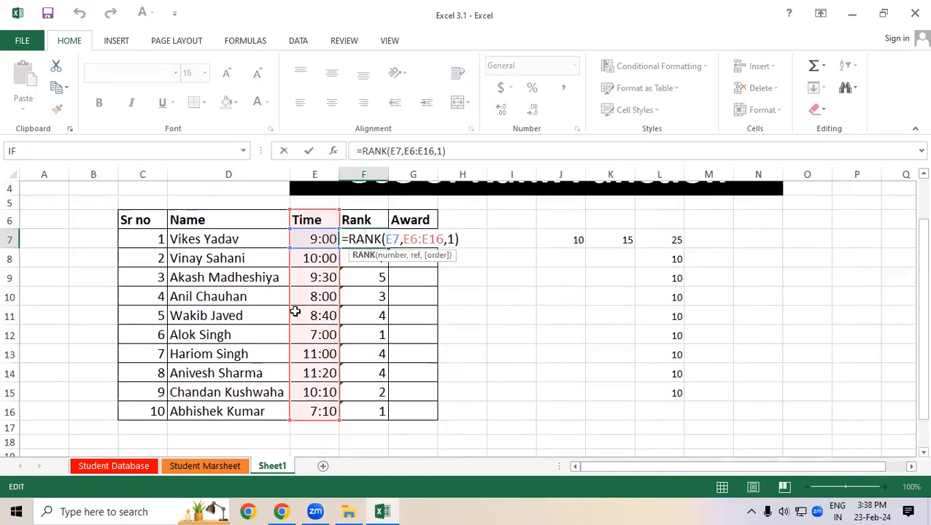
{"action": "key", "text": "Escape"}
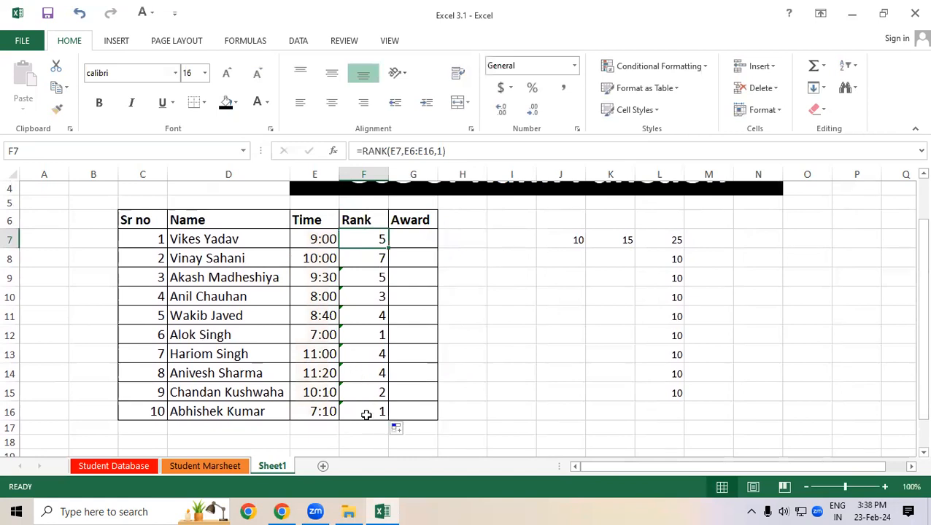
{"action": "double_click", "coordinate": [363, 412]}
{"action": "left_click_drag", "start_coordinate": [910, 349], "coordinate": [910, 422]}
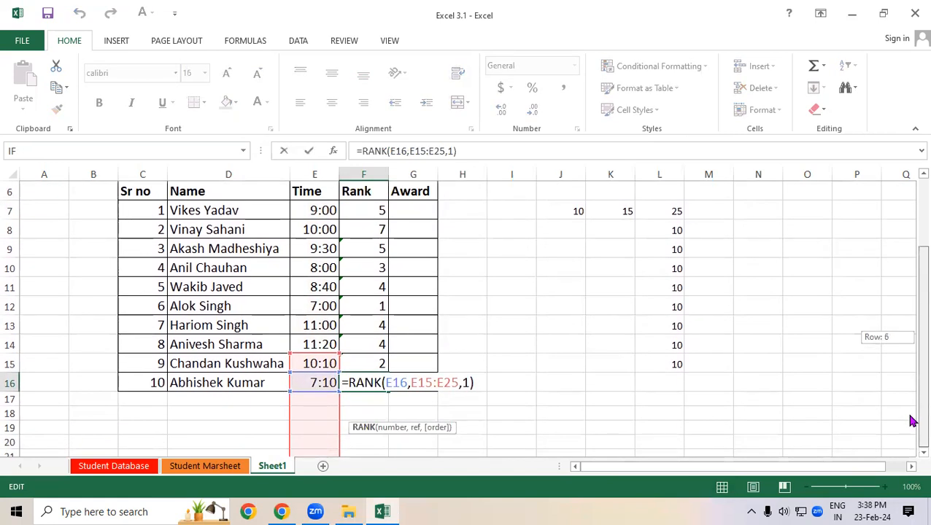
{"action": "scroll", "coordinate": [912, 460], "scroll_direction": "down", "scroll_amount": 2}
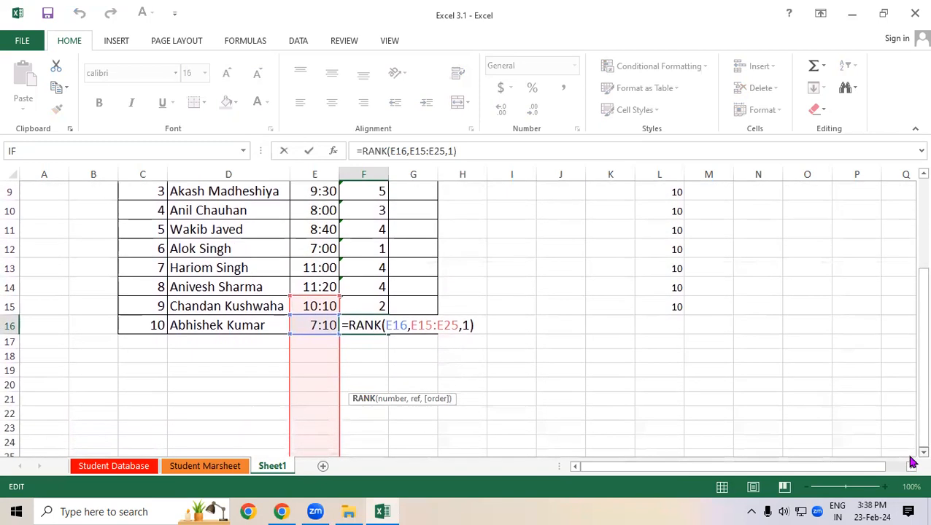
{"action": "scroll", "coordinate": [912, 461], "scroll_direction": "down", "scroll_amount": 1}
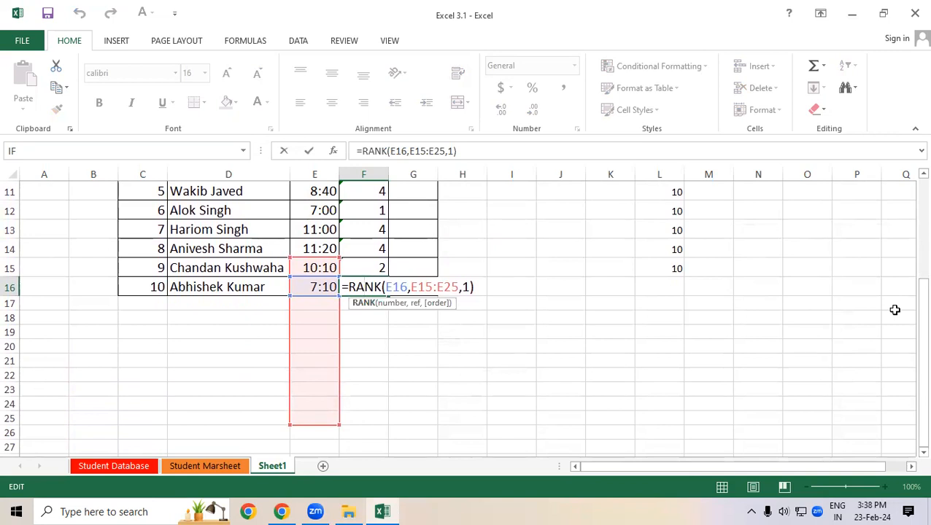
{"action": "key", "text": "ctrl+Return"}
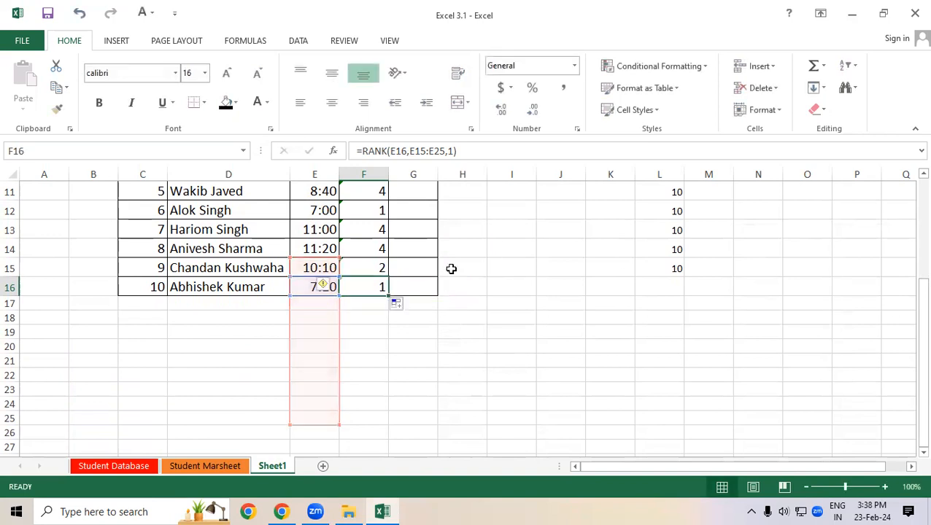
{"action": "scroll", "coordinate": [511, 321], "scroll_direction": "down", "scroll_amount": 1}
{"action": "scroll", "coordinate": [911, 323], "scroll_direction": "up", "scroll_amount": 5}
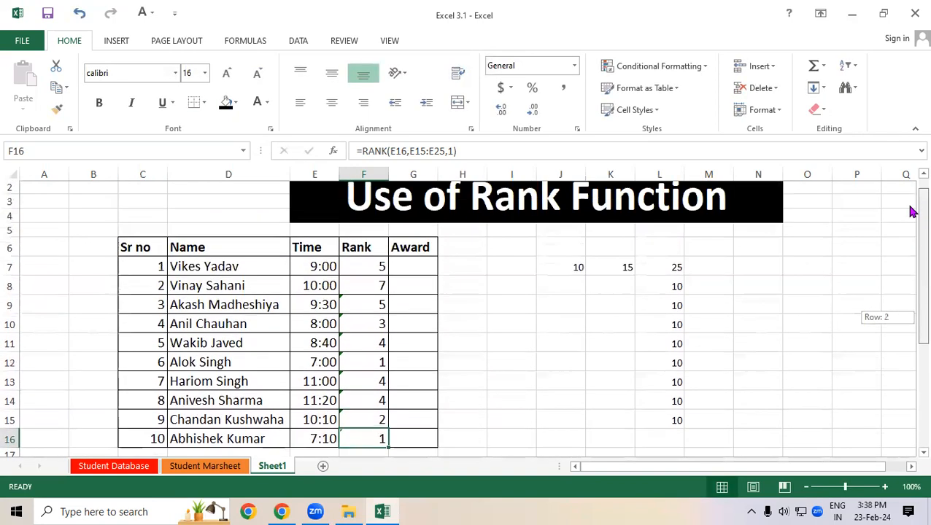
- Replace the formula in F7 with an ascending rank over an absolute range, =RANK(E7,$E$6:$E$16,1)
{"action": "left_click", "coordinate": [378, 283]}
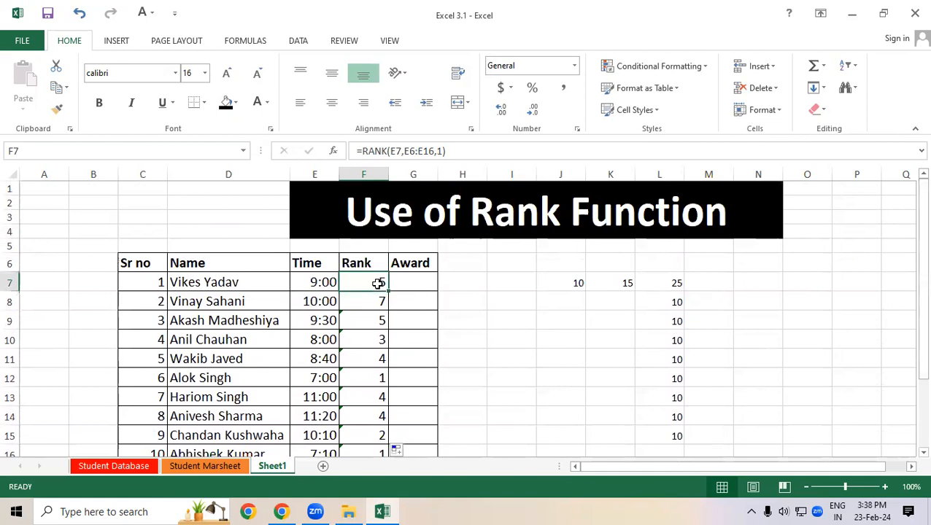
{"action": "type", "text": "=rank"}
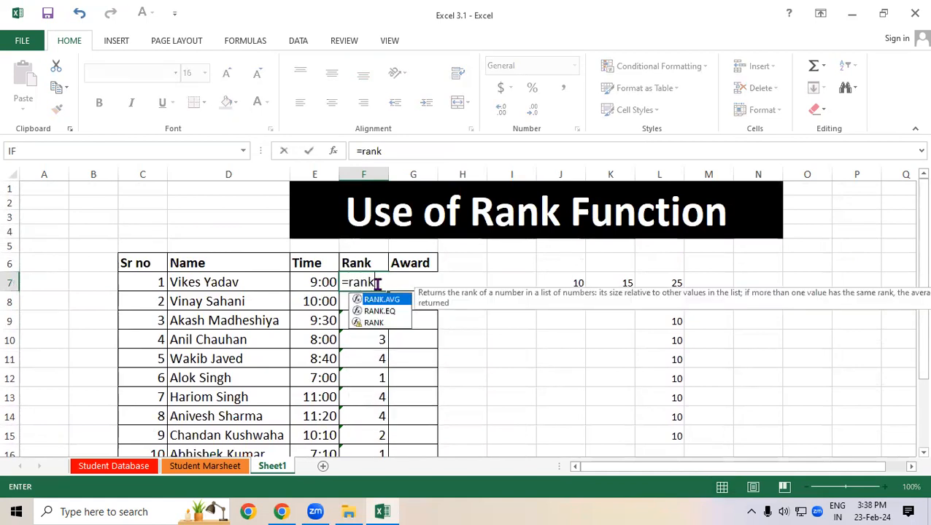
{"action": "type", "text": "("}
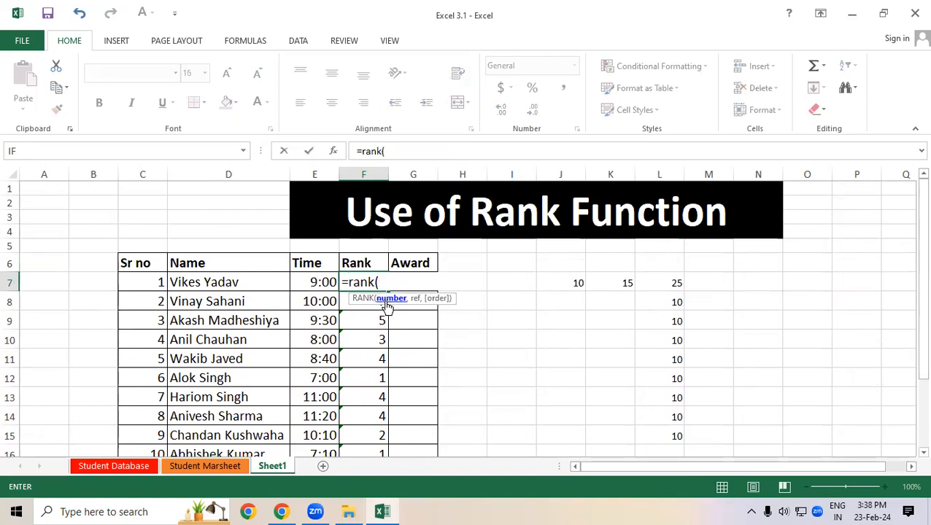
{"action": "left_click", "coordinate": [318, 285]}
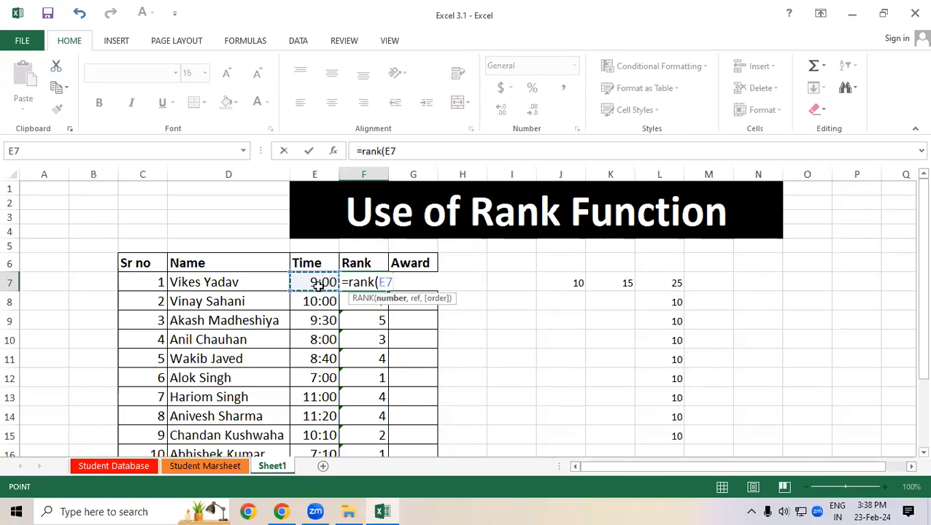
{"action": "type", "text": ","}
{"action": "left_click_drag", "start_coordinate": [306, 263], "coordinate": [308, 431]}
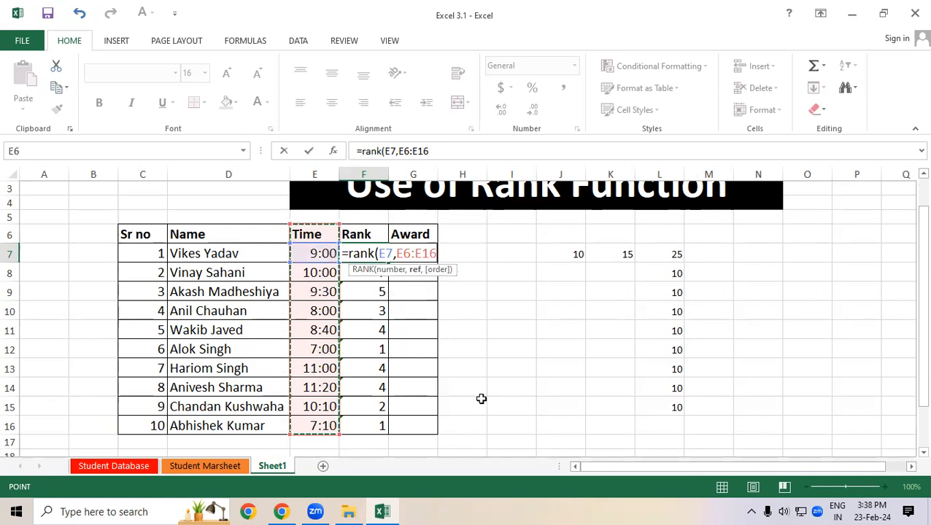
{"action": "key", "text": "F4"}
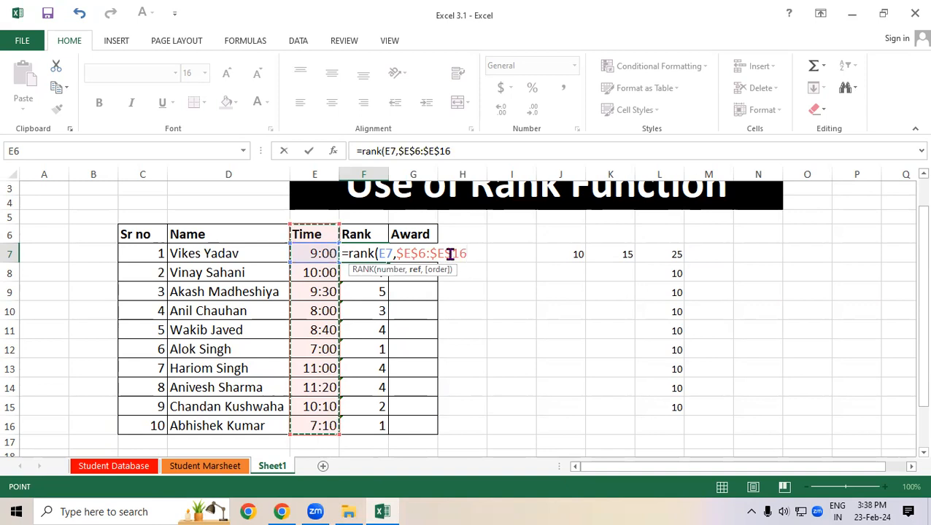
{"action": "type", "text": ","}
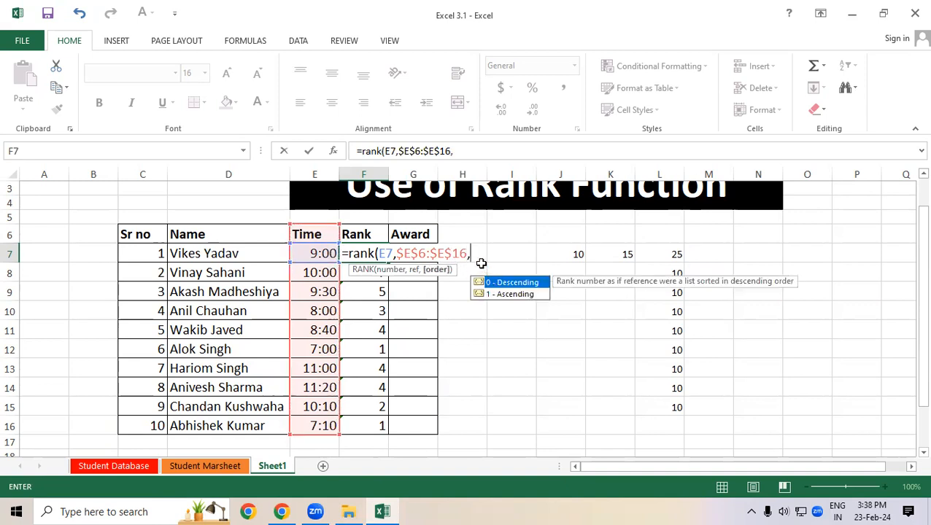
{"action": "double_click", "coordinate": [507, 293]}
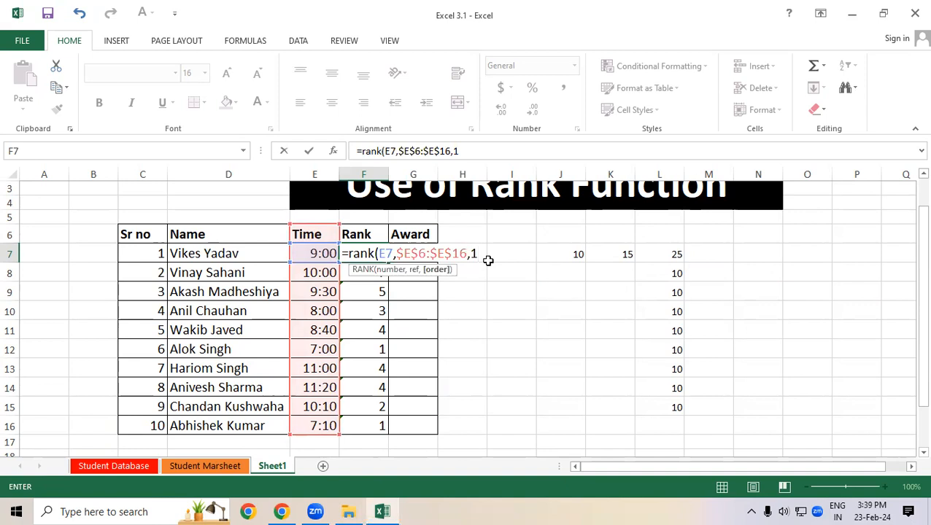
{"action": "type", "text": ")"}
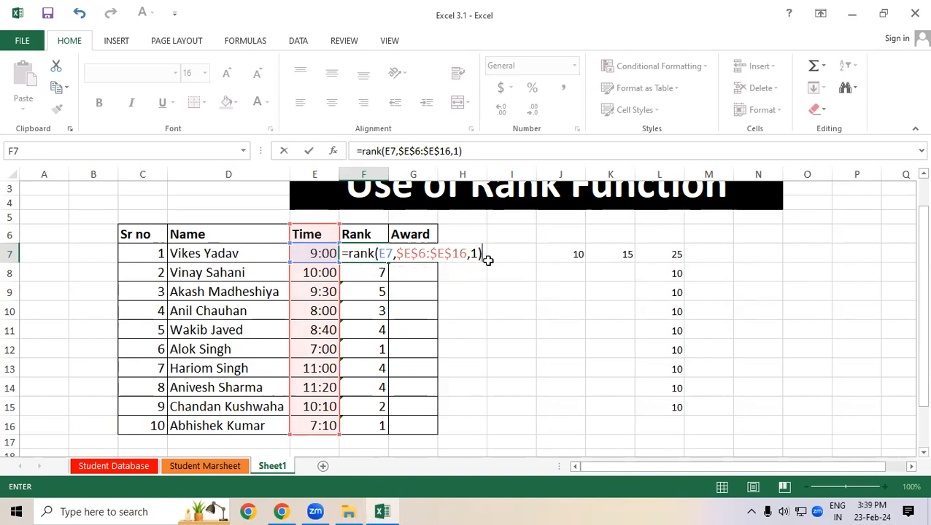
{"action": "key", "text": "Return"}
- Fill the RANK formula from F7 down to F16 and check the range referenced in F16
{"action": "left_click", "coordinate": [380, 251]}
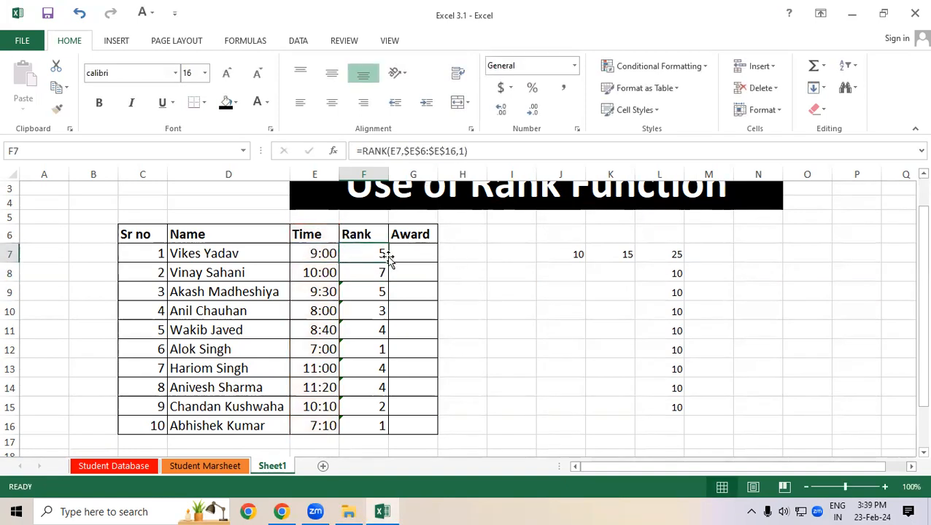
{"action": "left_click_drag", "start_coordinate": [389, 264], "coordinate": [384, 436]}
{"action": "left_click", "coordinate": [540, 400]}
{"action": "scroll", "coordinate": [541, 400], "scroll_direction": "down", "scroll_amount": 1}
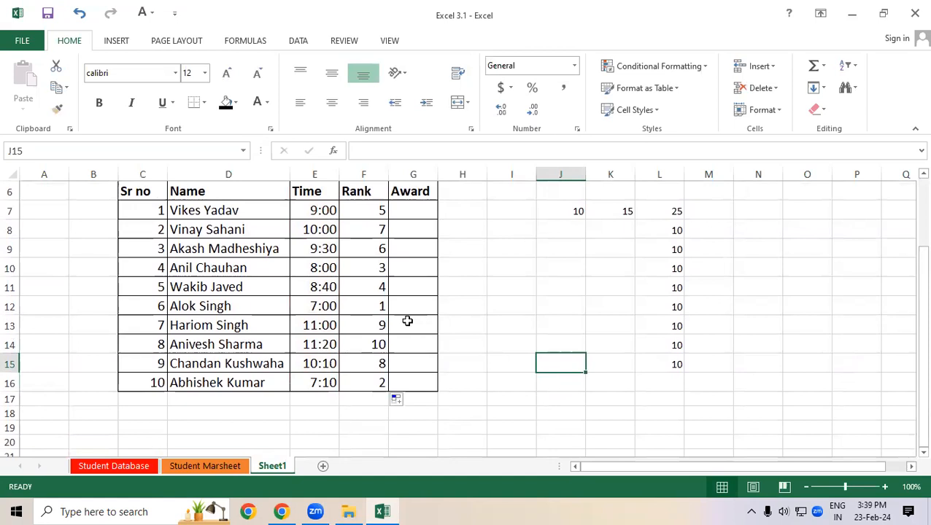
{"action": "double_click", "coordinate": [361, 383]}
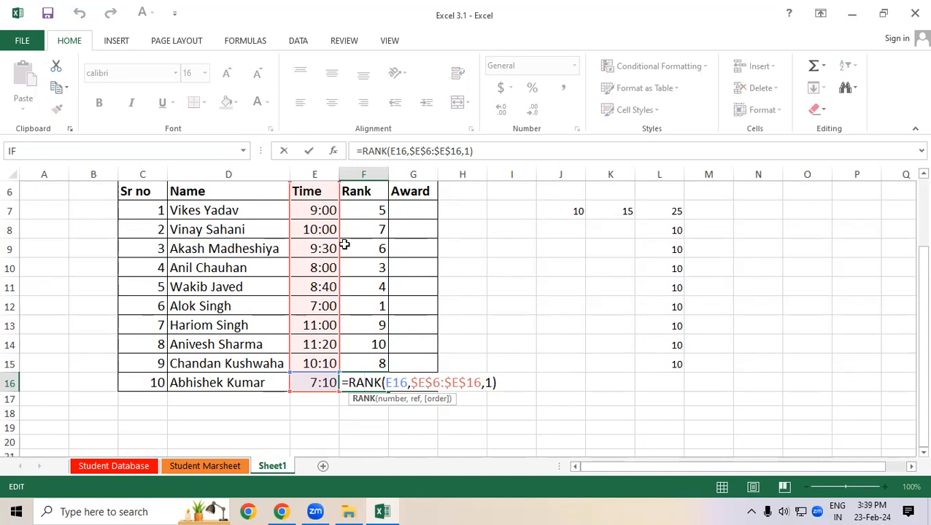
{"action": "key", "text": "ctrl+Return"}
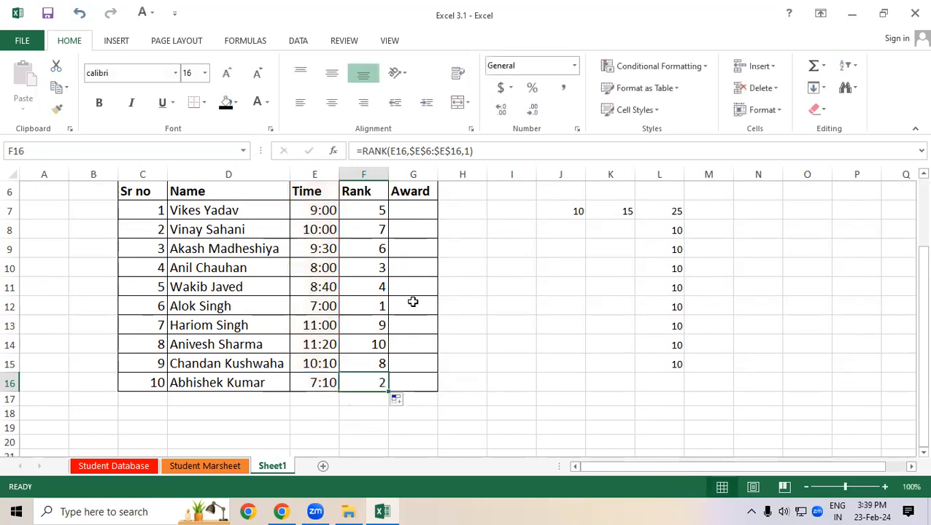
- Compare the times with their ranks in rows 12, 16, 10, 11 and 7 of the student table
{"action": "left_click", "coordinate": [409, 302]}
{"action": "left_click_drag", "start_coordinate": [302, 305], "coordinate": [361, 304]}
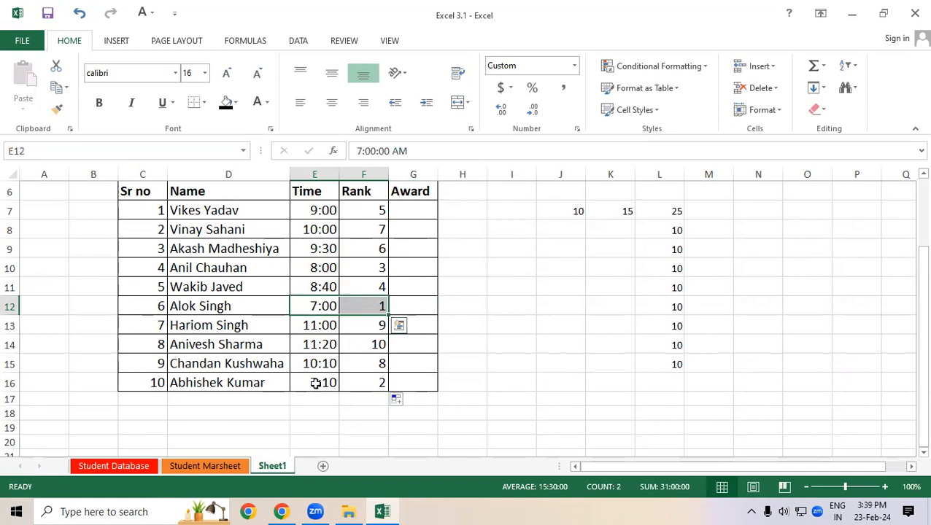
{"action": "left_click_drag", "start_coordinate": [316, 383], "coordinate": [379, 383]}
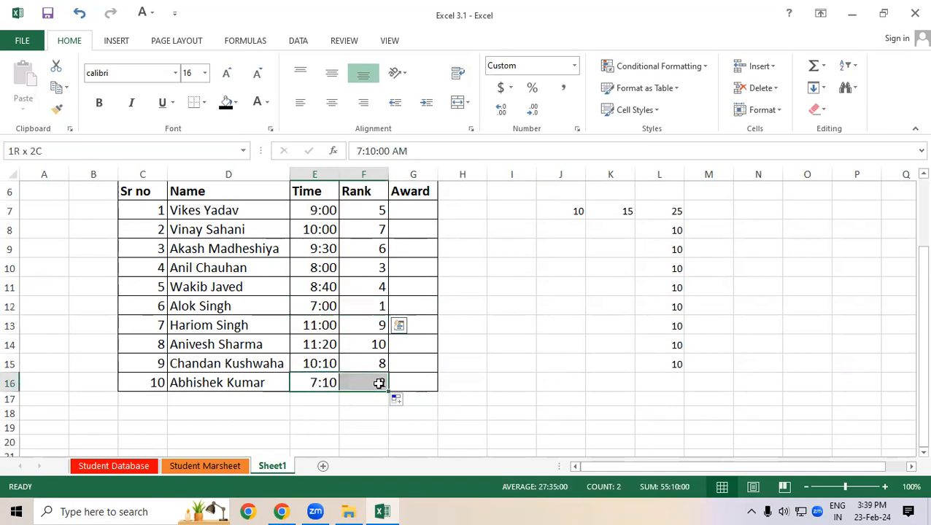
{"action": "left_click_drag", "start_coordinate": [299, 267], "coordinate": [369, 267]}
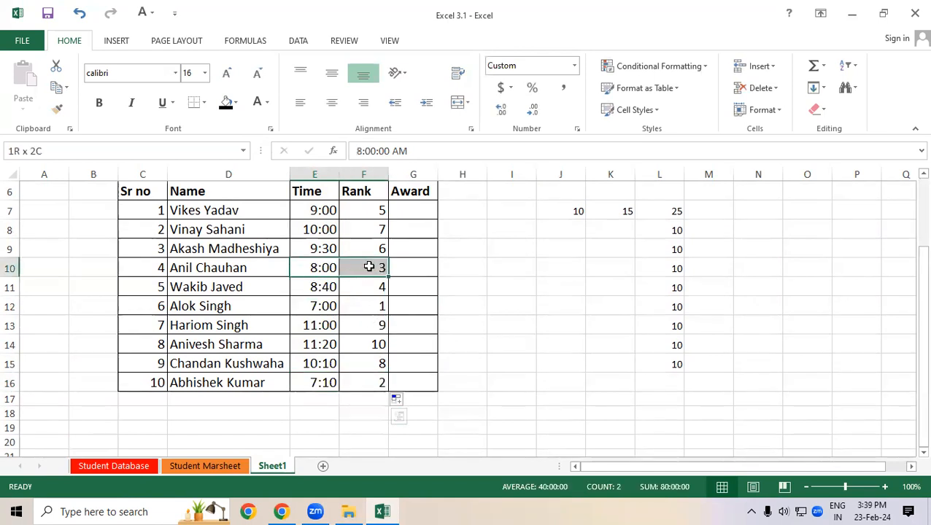
{"action": "left_click_drag", "start_coordinate": [307, 286], "coordinate": [371, 287]}
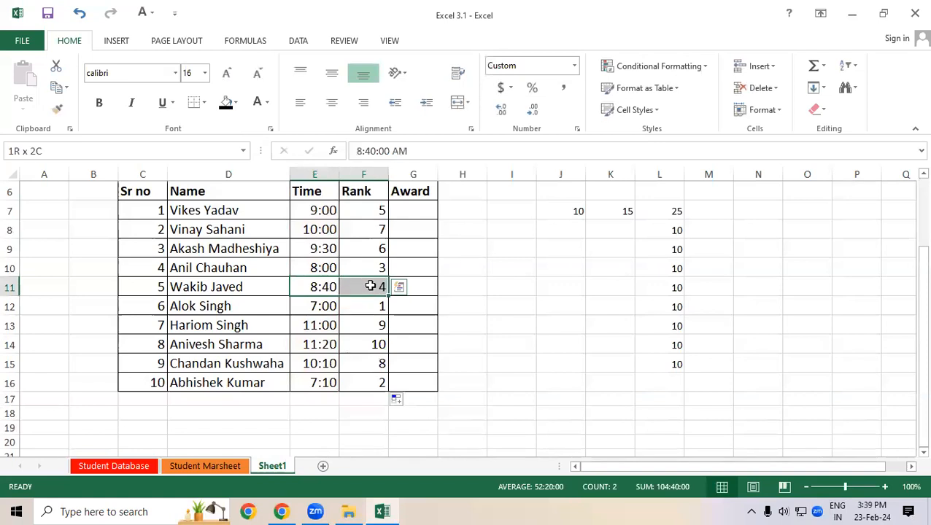
{"action": "left_click_drag", "start_coordinate": [315, 209], "coordinate": [361, 212]}
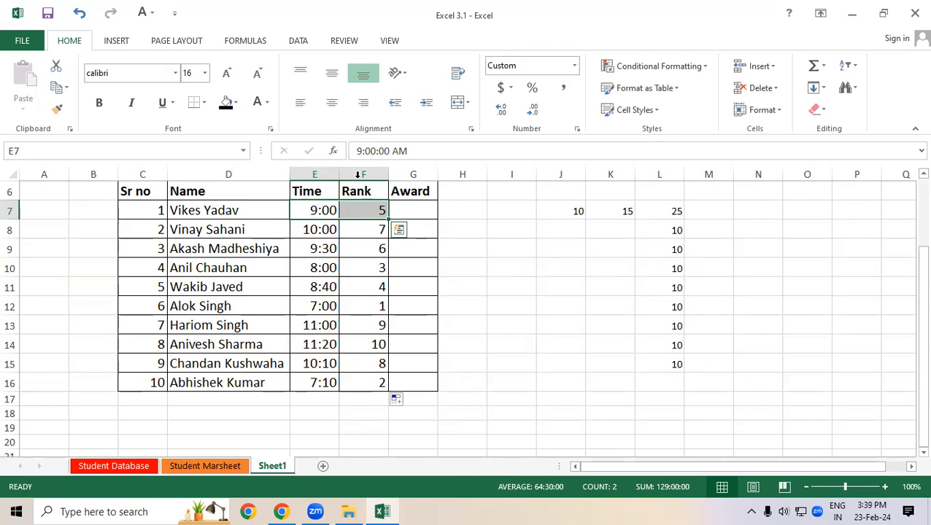
- Set the time in E13 to 07:10 so that it ties with the time in E16
{"action": "left_click", "coordinate": [333, 381]}
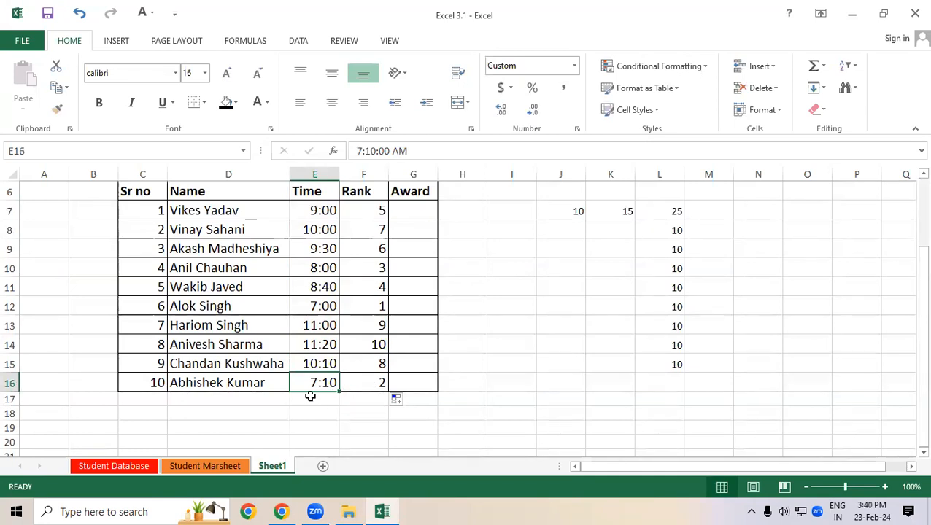
{"action": "left_click", "coordinate": [312, 326]}
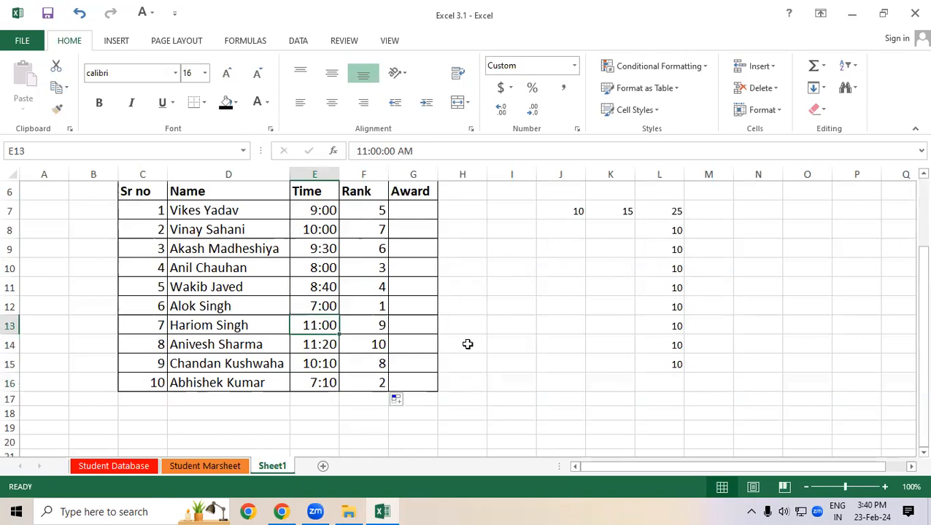
{"action": "type", "text": "07"}
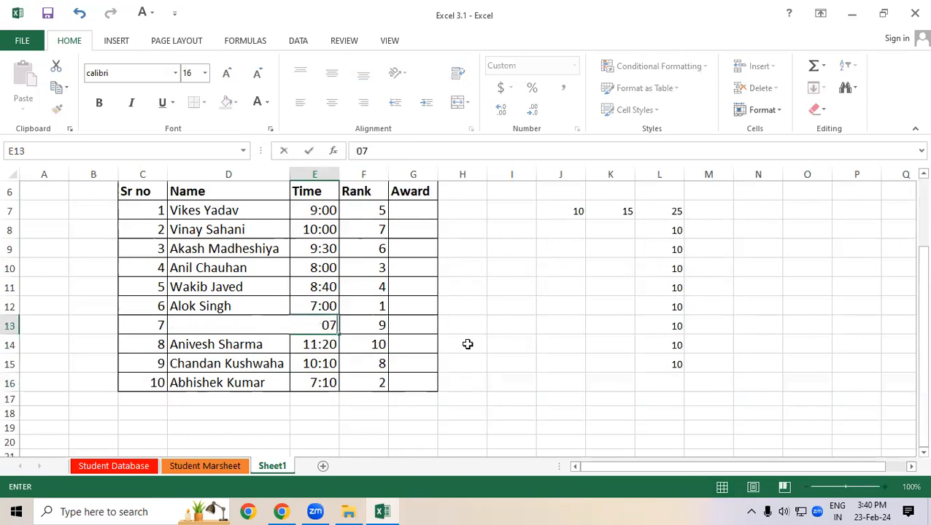
{"action": "type", "text": ":10"}
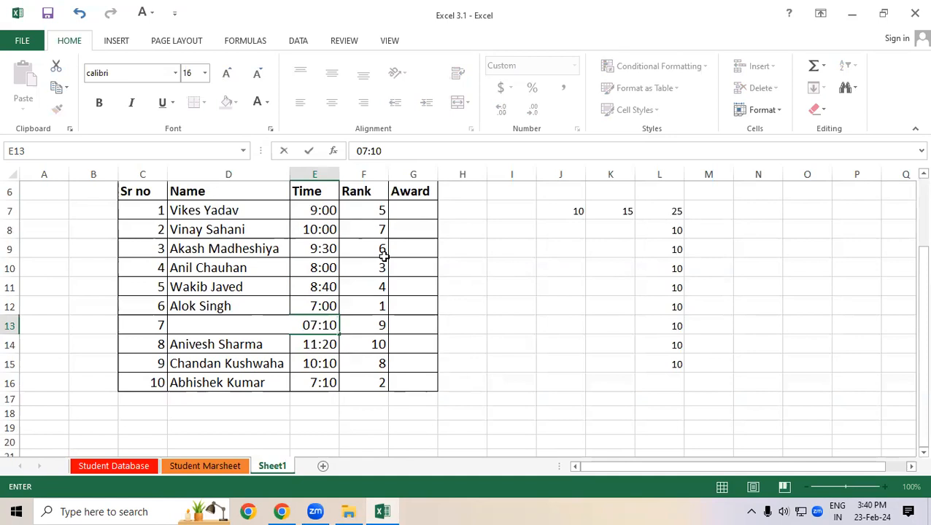
{"action": "key", "text": "Return"}
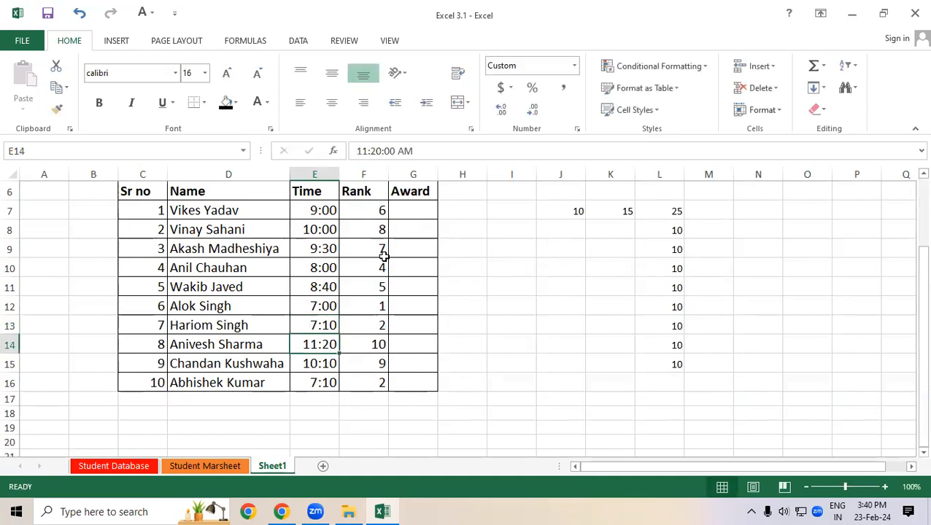
- Review the ranks in F7:F16 with the tied times and undo the time change in E13
{"action": "left_click_drag", "start_coordinate": [370, 210], "coordinate": [368, 386]}
{"action": "left_click", "coordinate": [493, 381]}
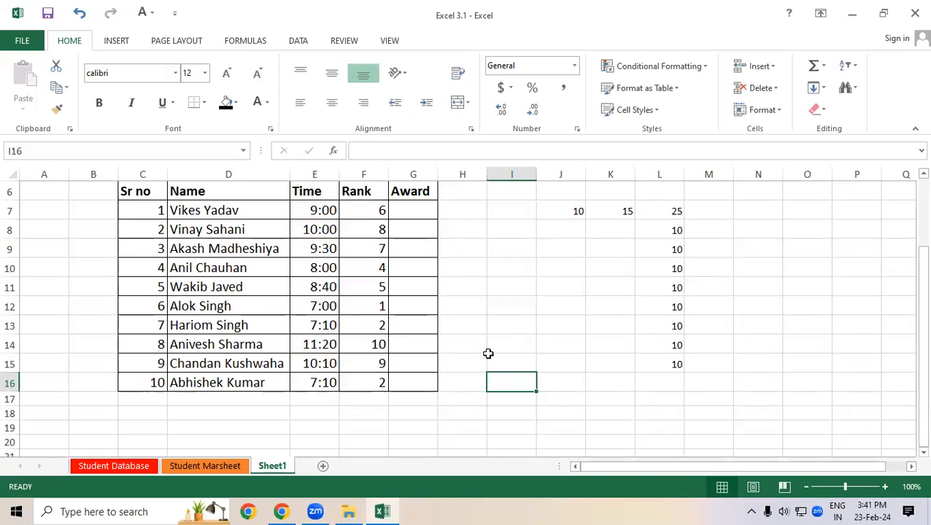
{"action": "key", "text": "ctrl+z"}
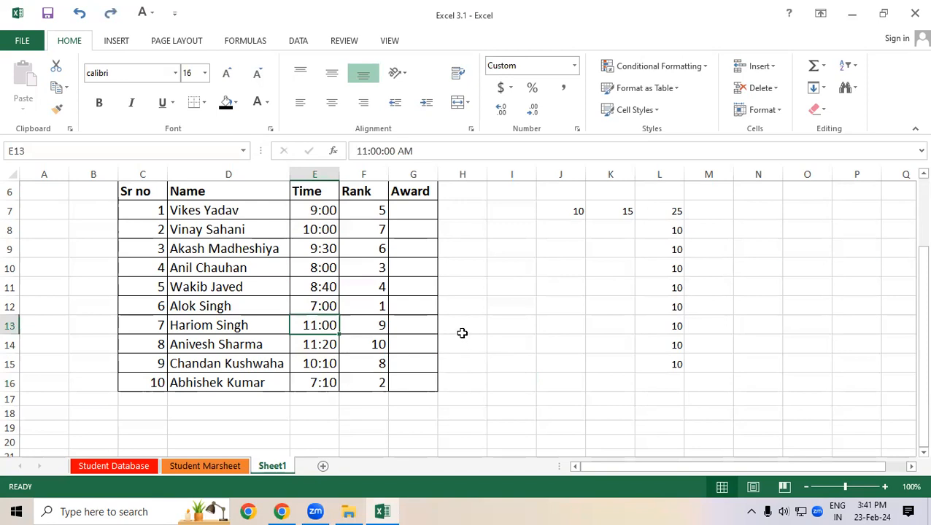
{"action": "left_click_drag", "start_coordinate": [318, 212], "coordinate": [299, 387]}
{"action": "left_click", "coordinate": [613, 340]}
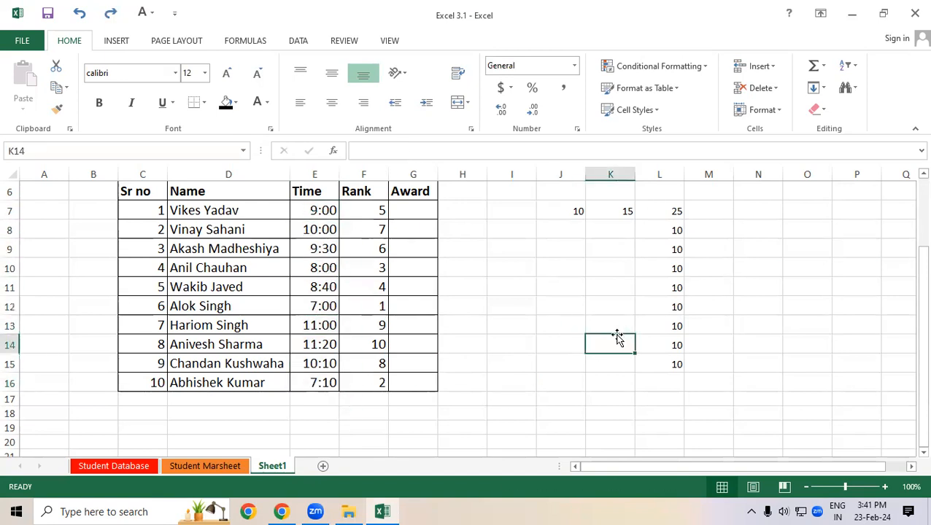
- Copy the student table C6:G16 to J6 and autofit the width of column K to the names
{"action": "scroll", "coordinate": [374, 263], "scroll_direction": "up", "scroll_amount": 1}
{"action": "left_click_drag", "start_coordinate": [131, 235], "coordinate": [405, 423]}
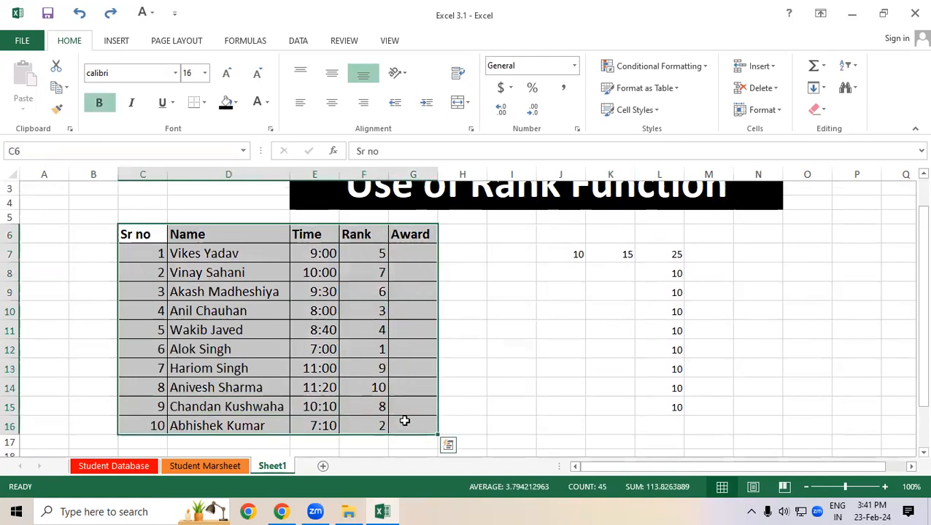
{"action": "key", "text": "ctrl+c"}
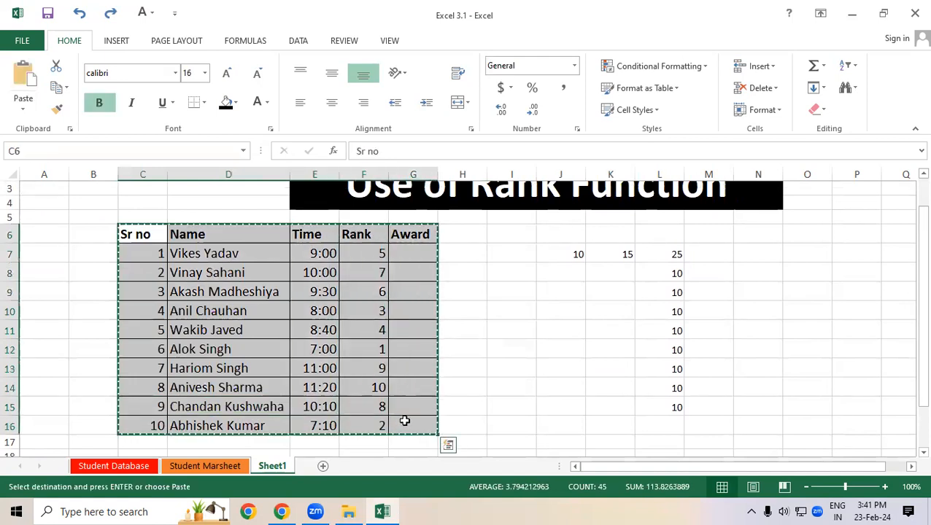
{"action": "left_click", "coordinate": [563, 234]}
{"action": "key", "text": "ctrl+v"}
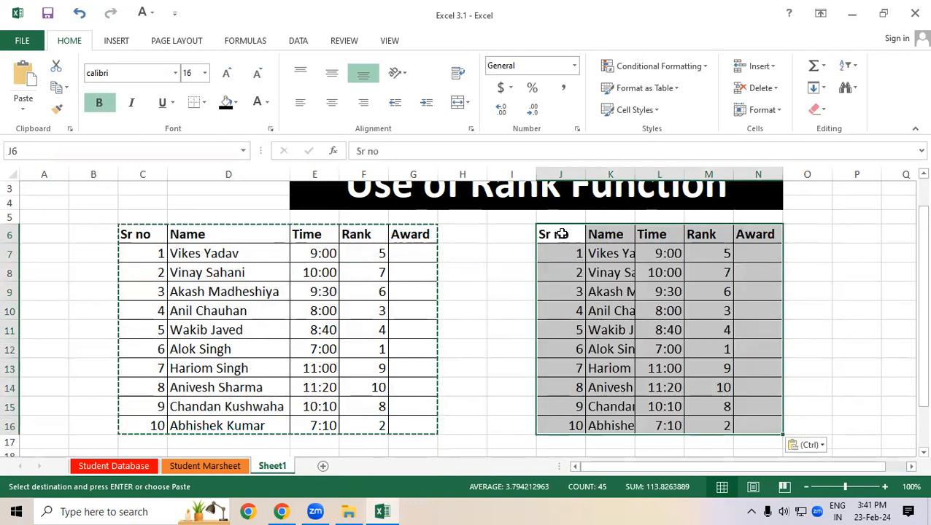
{"action": "double_click", "coordinate": [635, 174]}
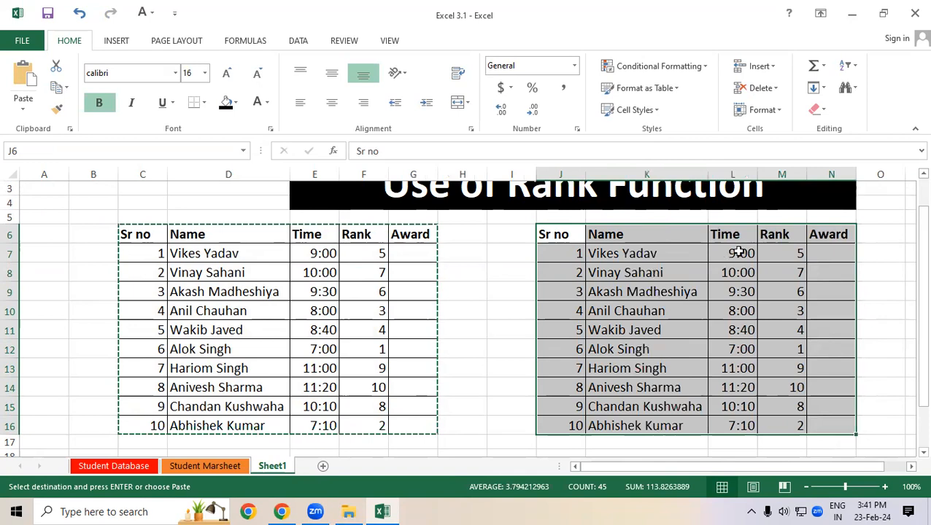
- Clear all contents and formatting from L7:N16 in the copied table and apply all borders to those cells
{"action": "left_click_drag", "start_coordinate": [726, 255], "coordinate": [832, 426]}
{"action": "left_click", "coordinate": [817, 109]}
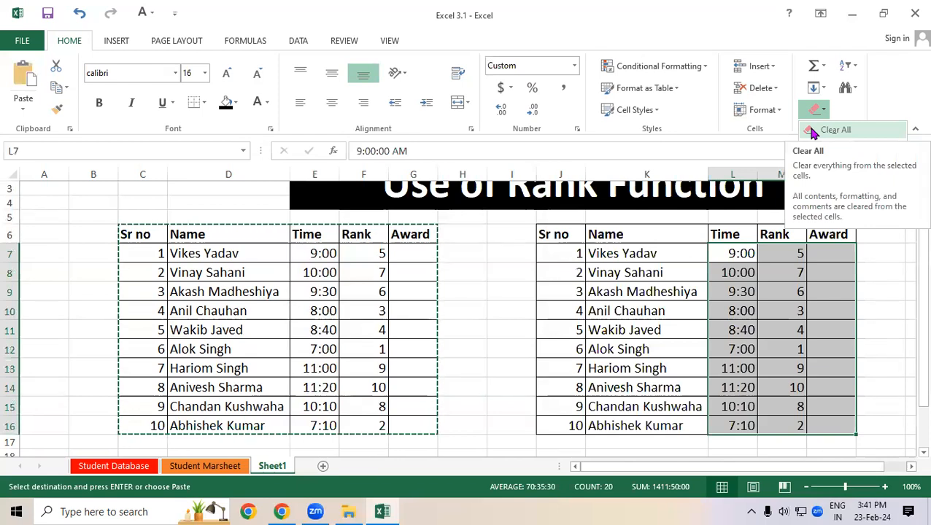
{"action": "left_click", "coordinate": [832, 130]}
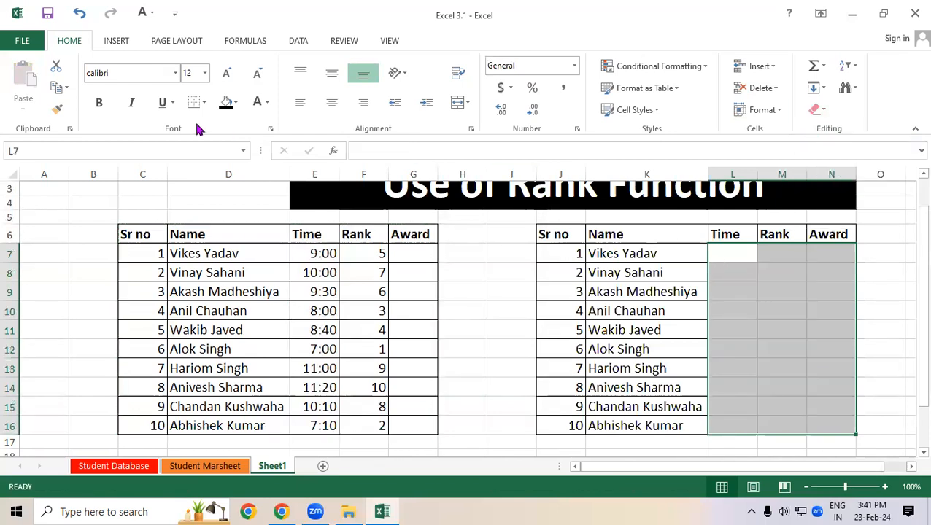
{"action": "left_click", "coordinate": [205, 103]}
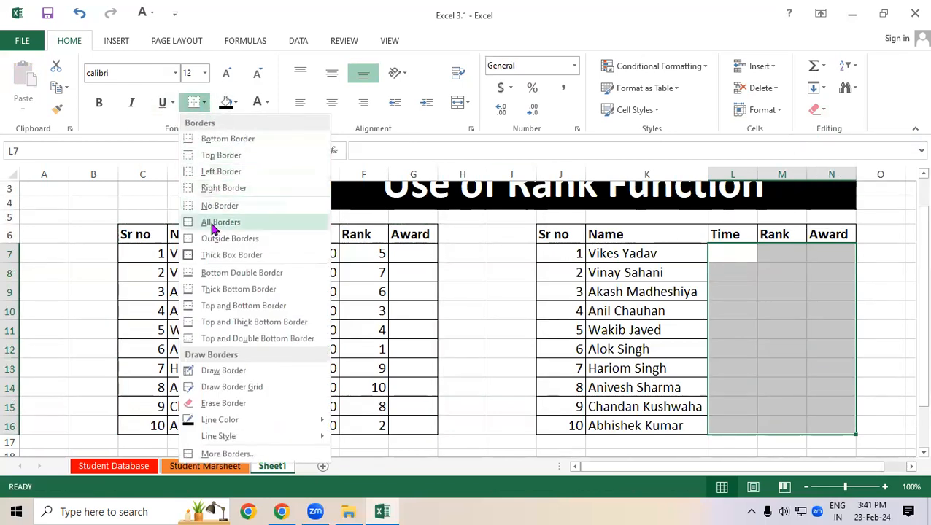
{"action": "left_click", "coordinate": [208, 221]}
- Change the heading in L6 to "Number" and autofit the width of column L
{"action": "left_click", "coordinate": [722, 264]}
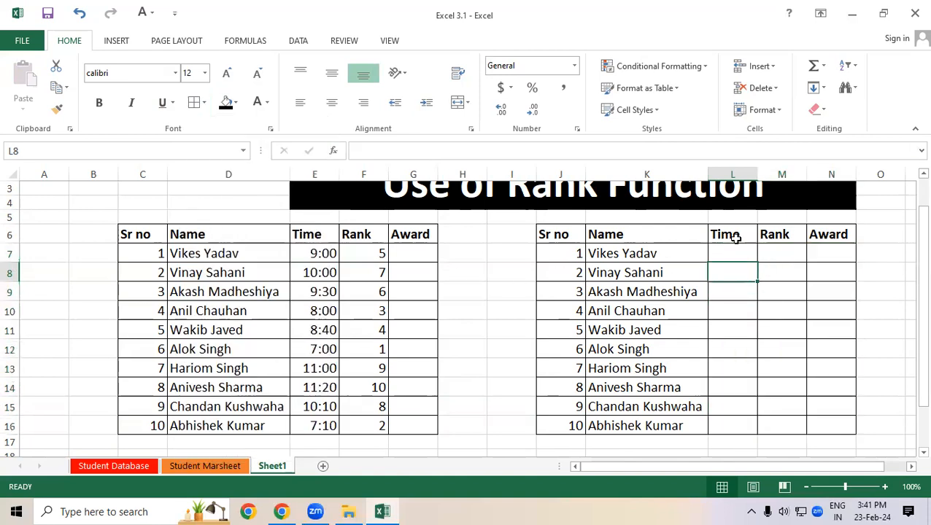
{"action": "left_click", "coordinate": [734, 237]}
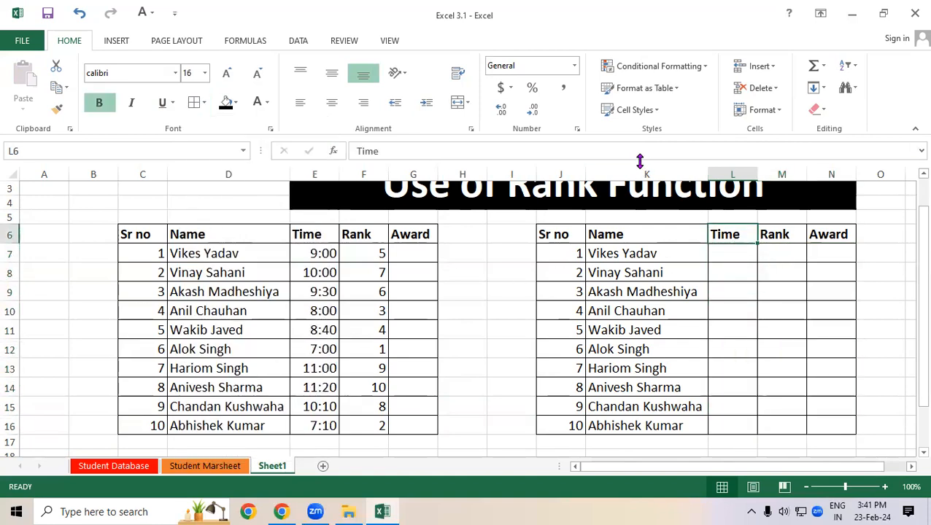
{"action": "type", "text": "Number"}
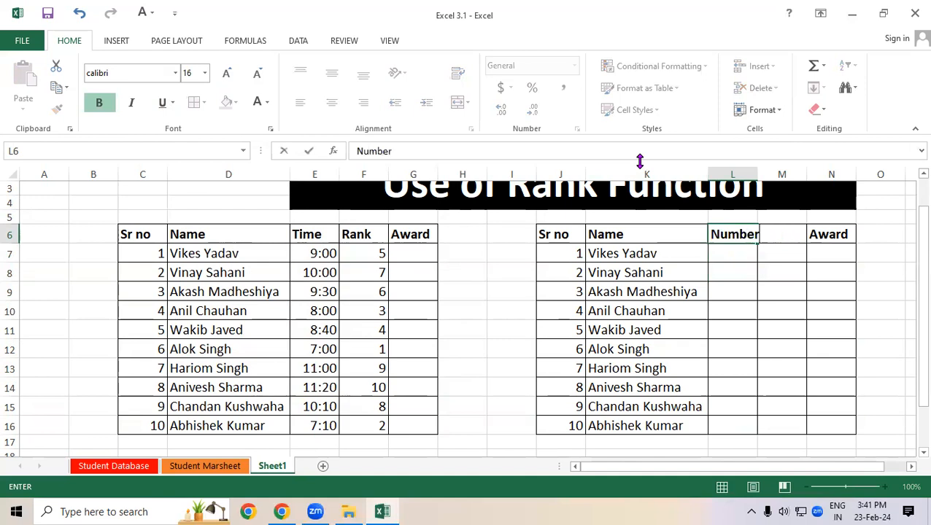
{"action": "left_click", "coordinate": [760, 261]}
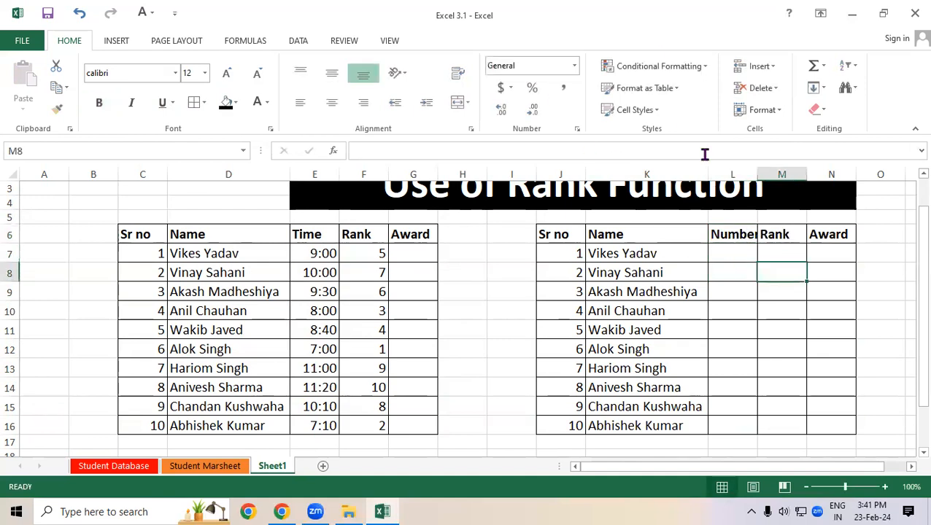
{"action": "double_click", "coordinate": [758, 174]}
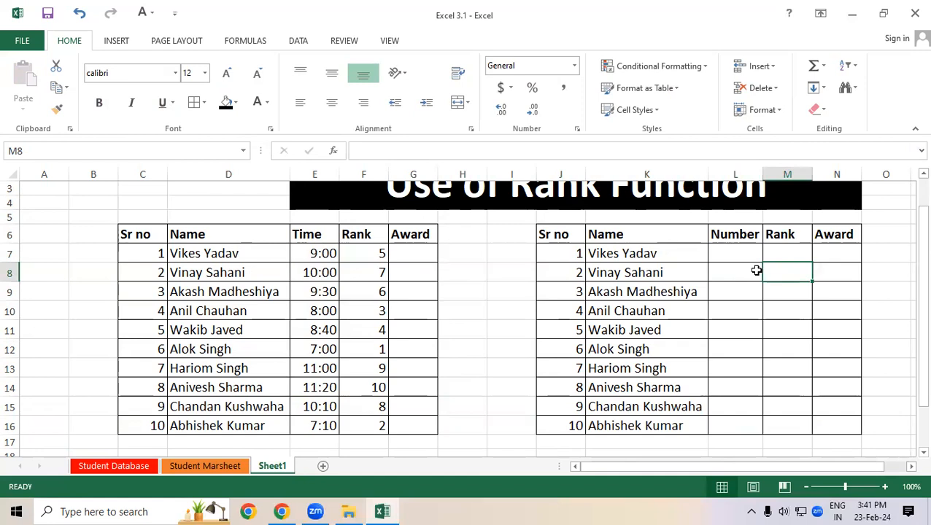
- Enter =RANDBETWEEN(50,80) in L7 to generate a random number for the first student
{"action": "left_click", "coordinate": [740, 253]}
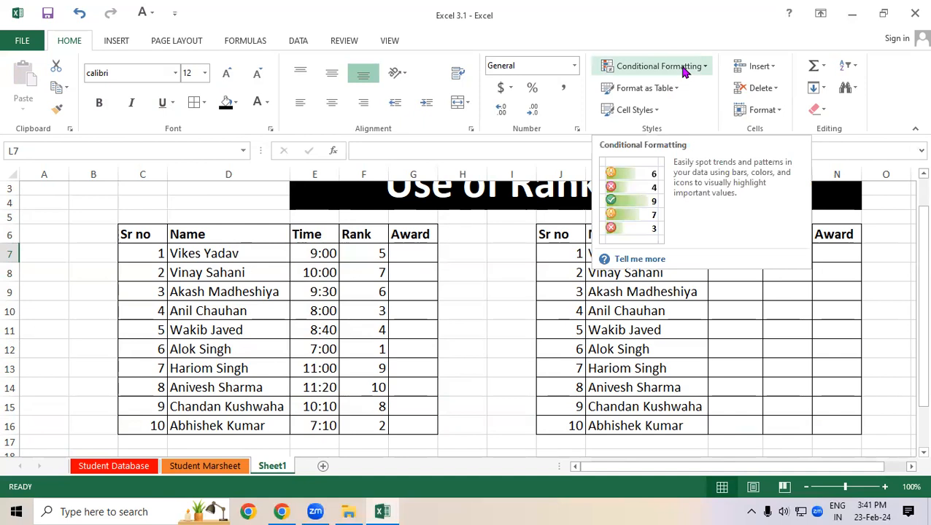
{"action": "left_click", "coordinate": [734, 289]}
{"action": "left_click", "coordinate": [736, 253]}
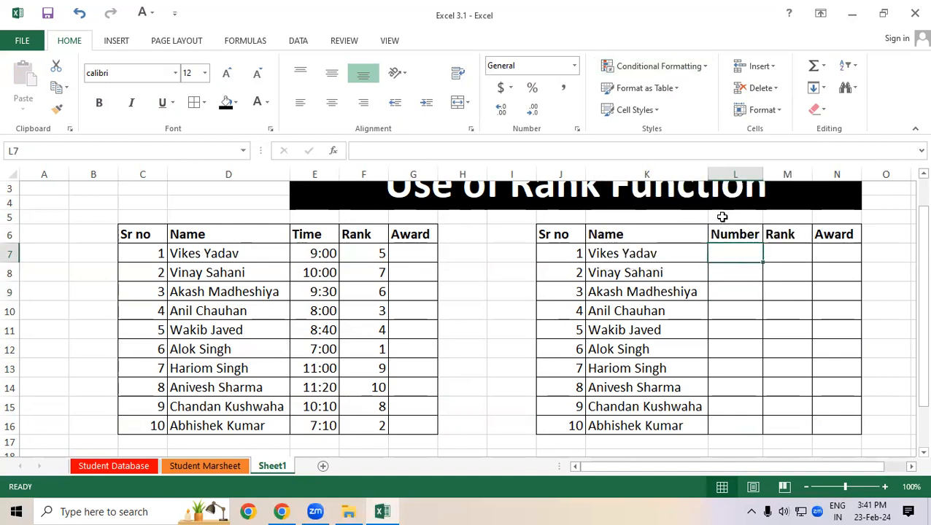
{"action": "left_click_drag", "start_coordinate": [725, 257], "coordinate": [719, 430]}
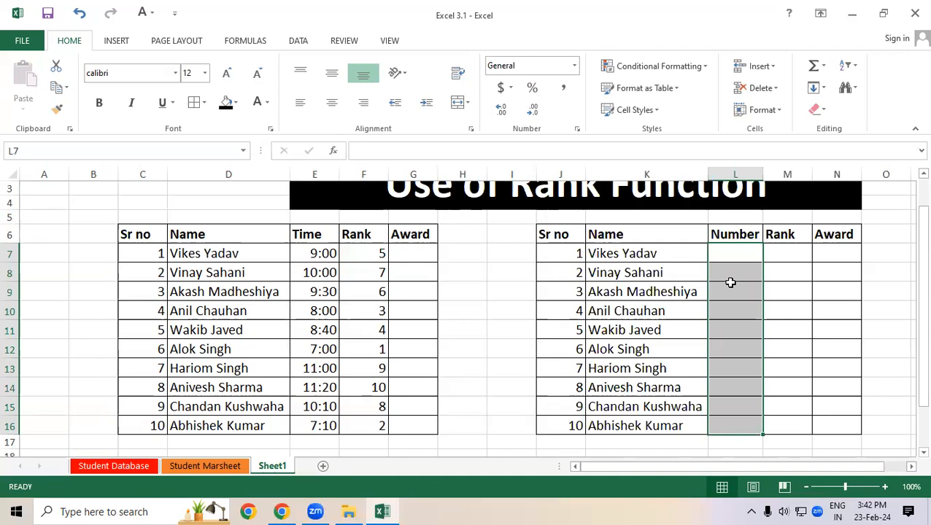
{"action": "type", "text": "=rand"}
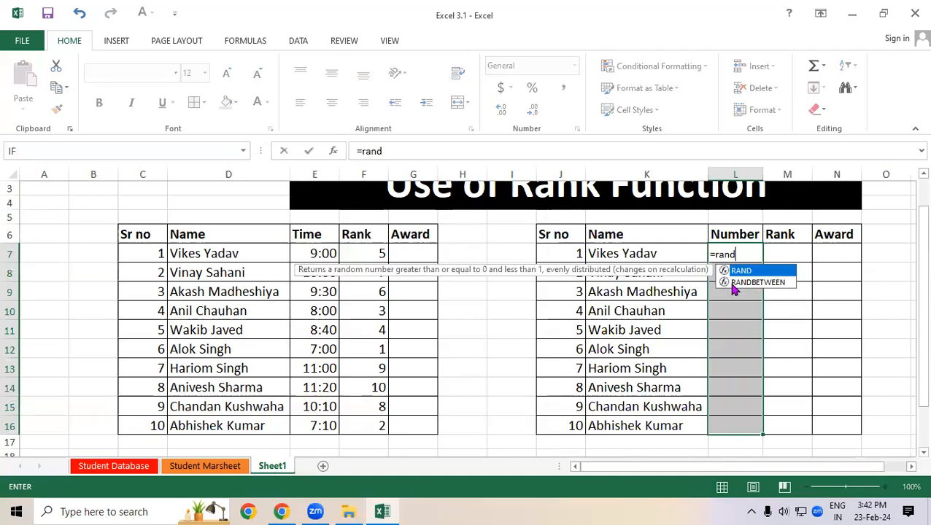
{"action": "type", "text": "b"}
{"action": "key", "text": "Tab"}
{"action": "type", "text": "5"}
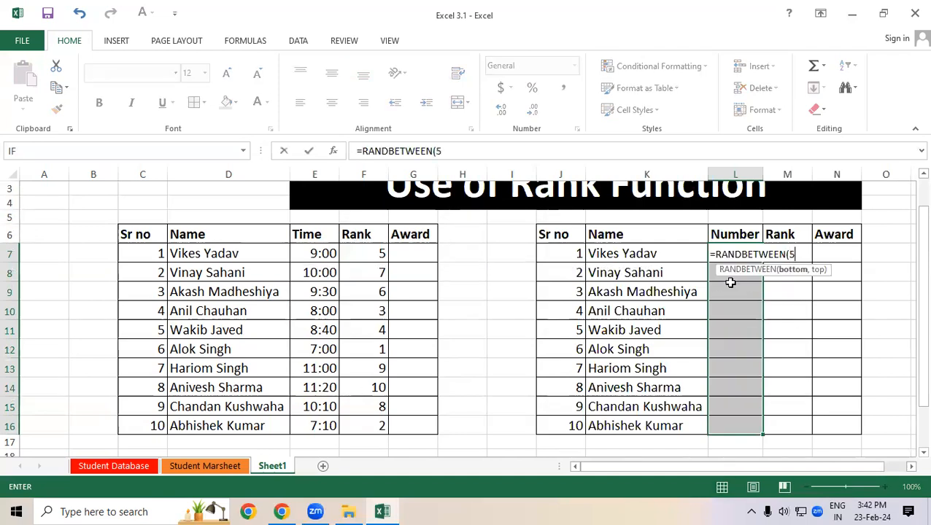
{"action": "type", "text": "0,80"}
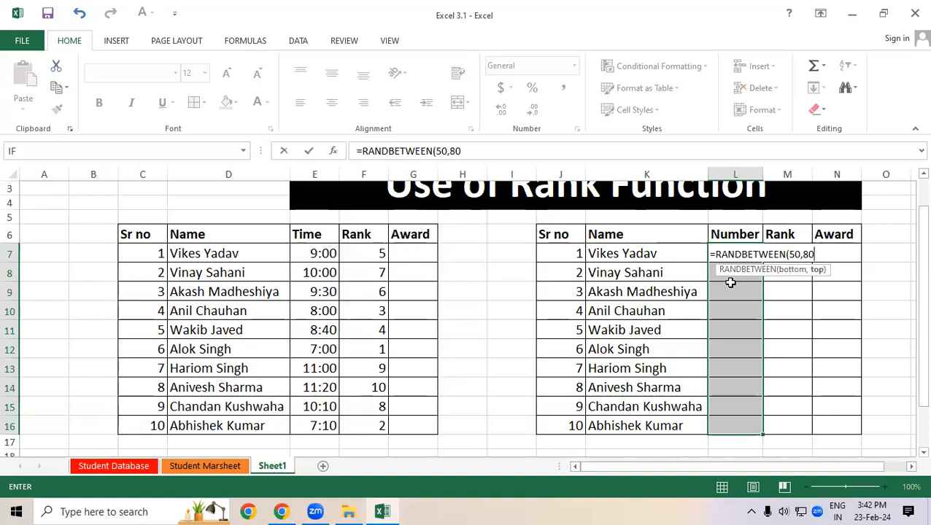
{"action": "type", "text": ")"}
{"action": "key", "text": "Return"}
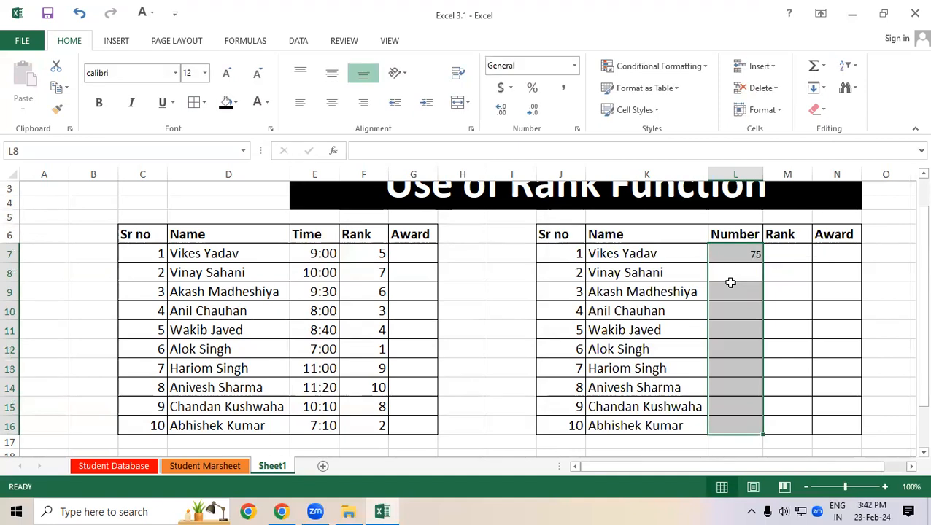
- Fill the RANDBETWEEN formula from L7 down to L16
{"action": "left_click", "coordinate": [734, 249]}
{"action": "left_click_drag", "start_coordinate": [761, 262], "coordinate": [749, 429]}
{"action": "left_click", "coordinate": [856, 306]}
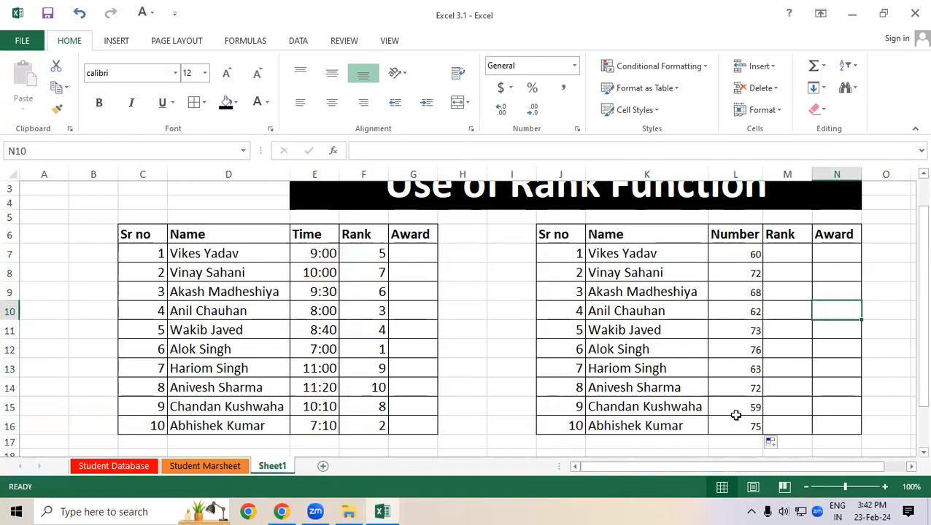
{"action": "left_click_drag", "start_coordinate": [735, 254], "coordinate": [720, 420]}
{"action": "left_click", "coordinate": [791, 333]}
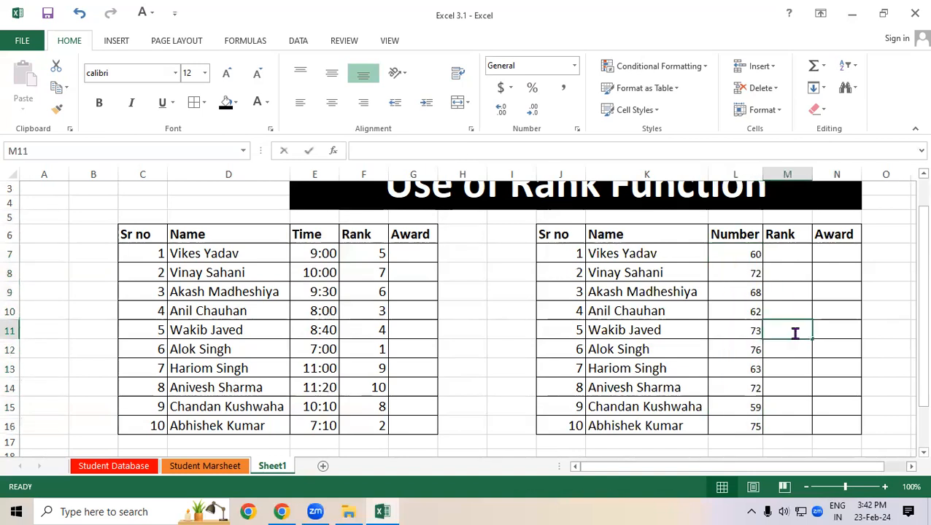
- Copy the random numbers in L7:L16 and paste them back over the same cells as values only
{"action": "left_click", "coordinate": [752, 329]}
{"action": "left_click_drag", "start_coordinate": [751, 253], "coordinate": [719, 408]}
{"action": "right_click", "coordinate": [734, 330]}
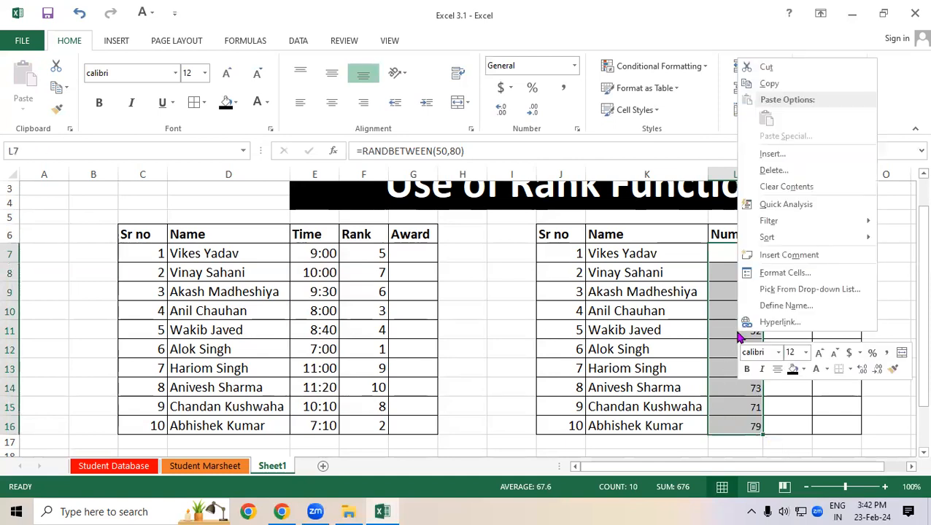
{"action": "left_click", "coordinate": [770, 83]}
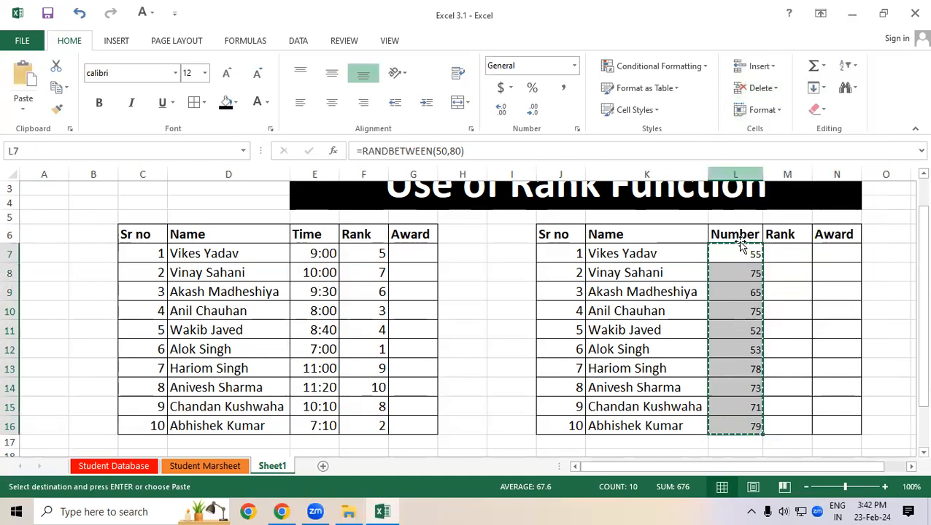
{"action": "right_click", "coordinate": [754, 280]}
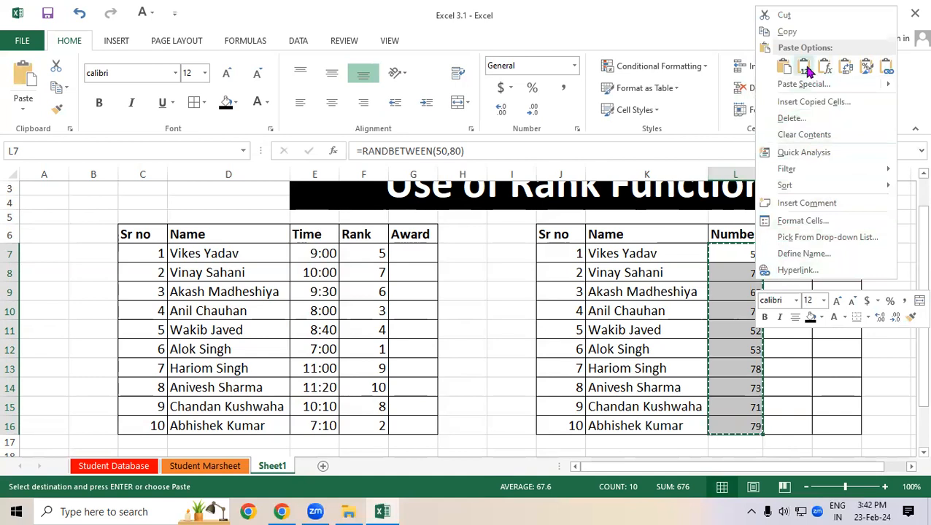
{"action": "left_click", "coordinate": [806, 67]}
{"action": "left_click", "coordinate": [785, 278]}
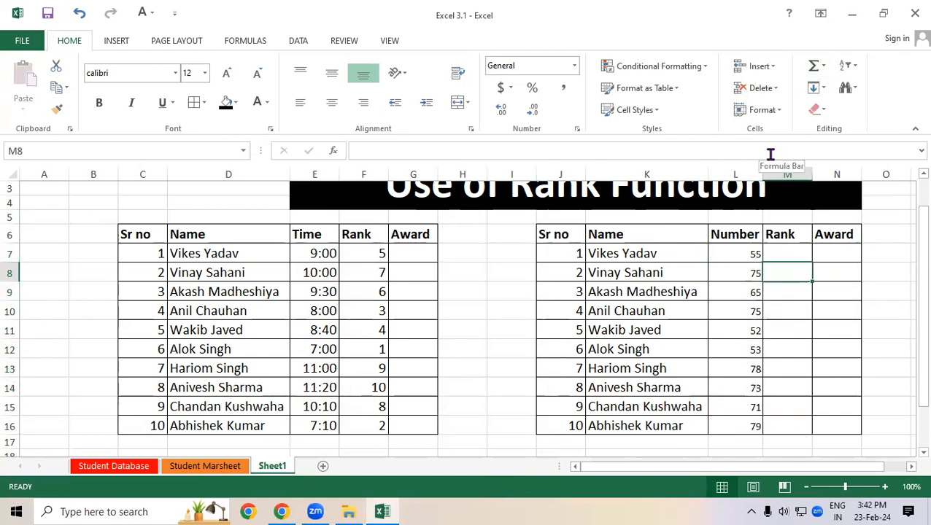
- Increase the font size of the numbers in L7:L16 to 16
{"action": "left_click_drag", "start_coordinate": [733, 253], "coordinate": [737, 421]}
{"action": "left_click", "coordinate": [669, 388]}
{"action": "left_click_drag", "start_coordinate": [752, 254], "coordinate": [744, 422]}
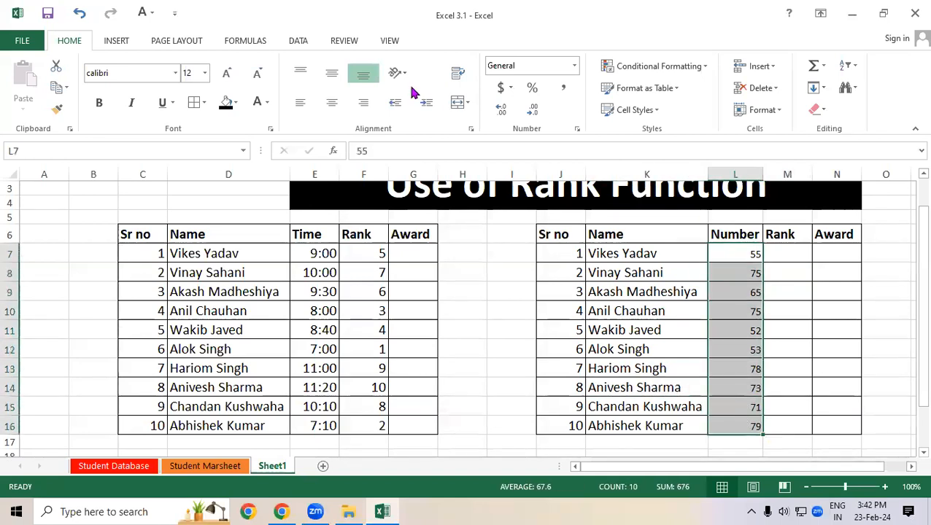
{"action": "left_click", "coordinate": [219, 77]}
{"action": "left_click", "coordinate": [794, 271]}
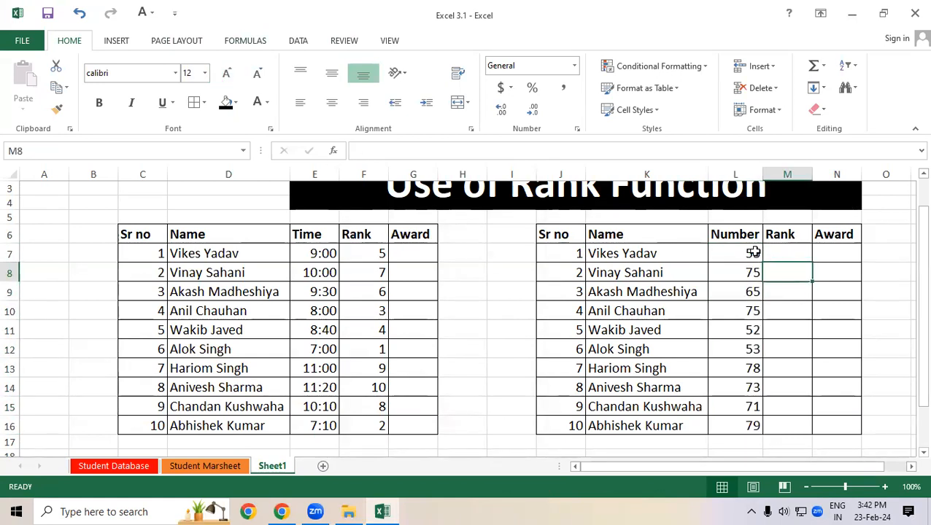
- Enter =RANK(L7,$L$6:$L$16,0) in M7 to rank the number in descending order
{"action": "left_click", "coordinate": [778, 249]}
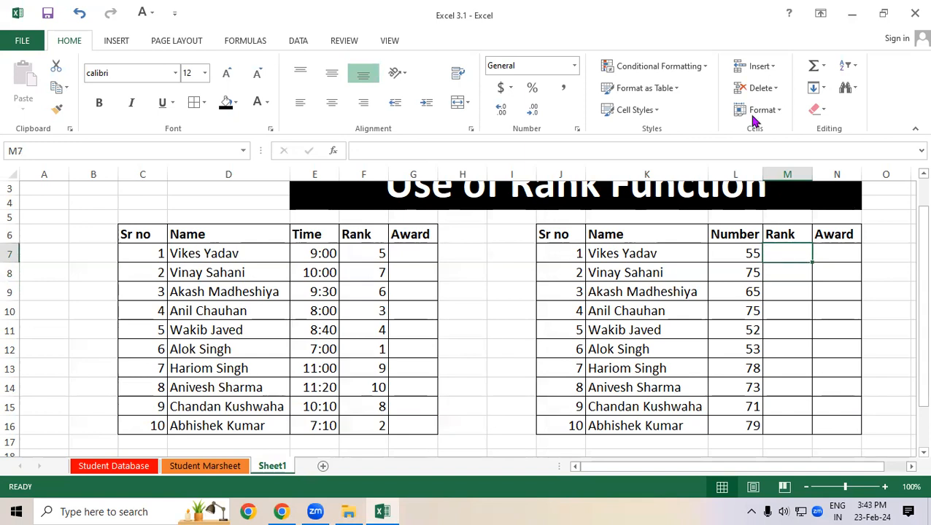
{"action": "type", "text": "=ran"}
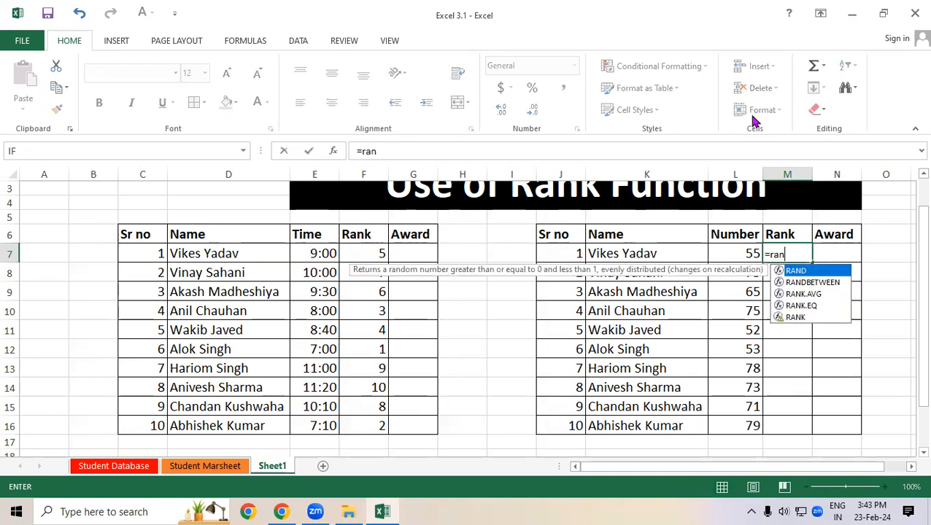
{"action": "type", "text": "k"}
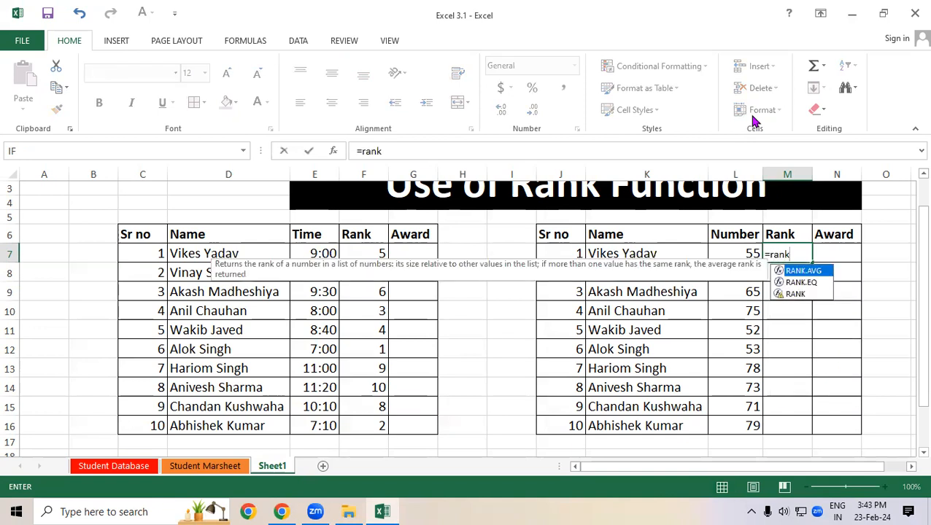
{"action": "type", "text": "("}
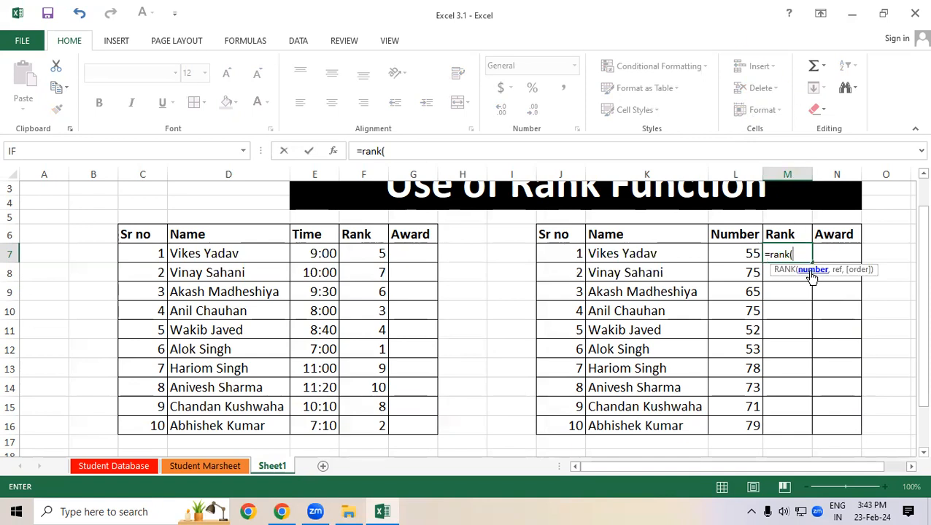
{"action": "left_click", "coordinate": [727, 252]}
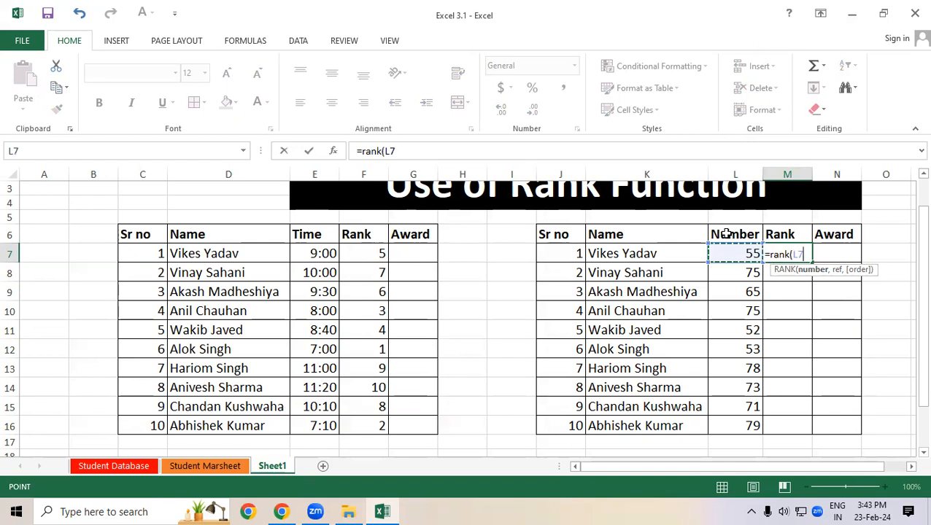
{"action": "type", "text": ","}
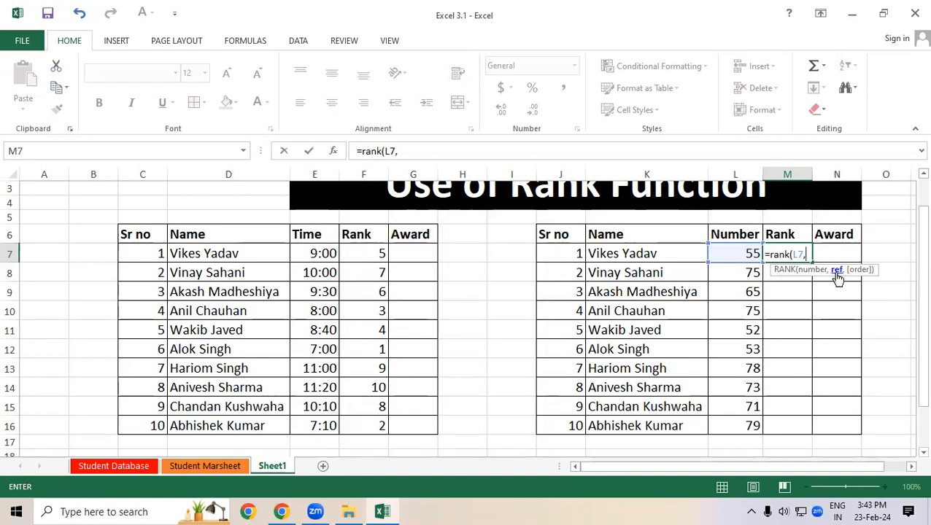
{"action": "left_click_drag", "start_coordinate": [736, 232], "coordinate": [728, 429]}
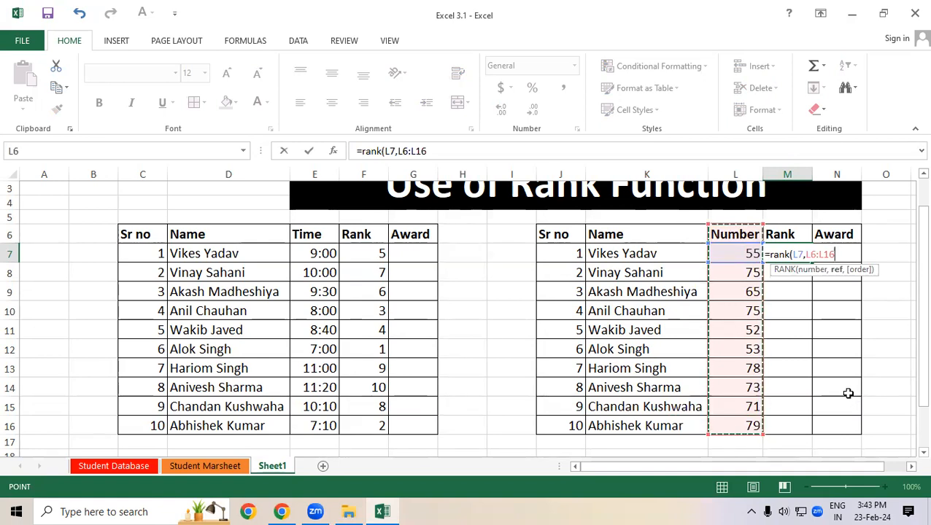
{"action": "key", "text": "F4"}
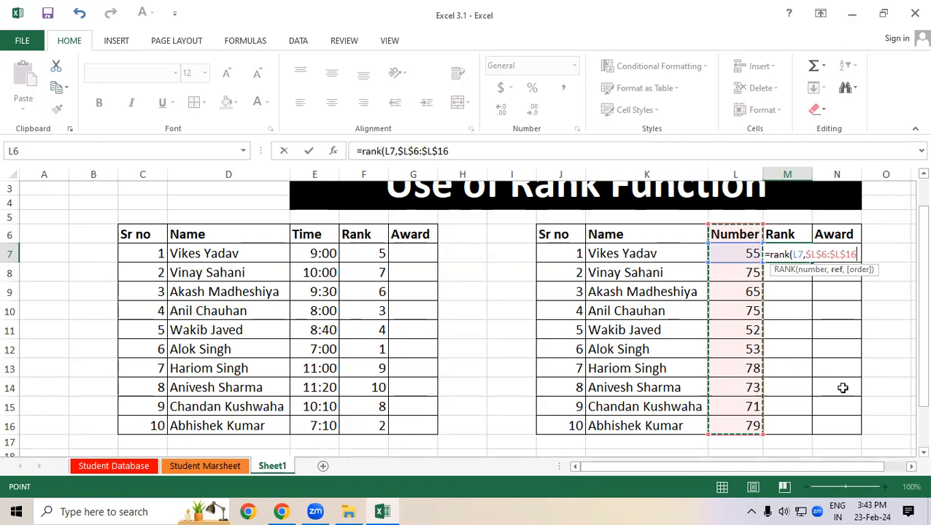
{"action": "type", "text": ","}
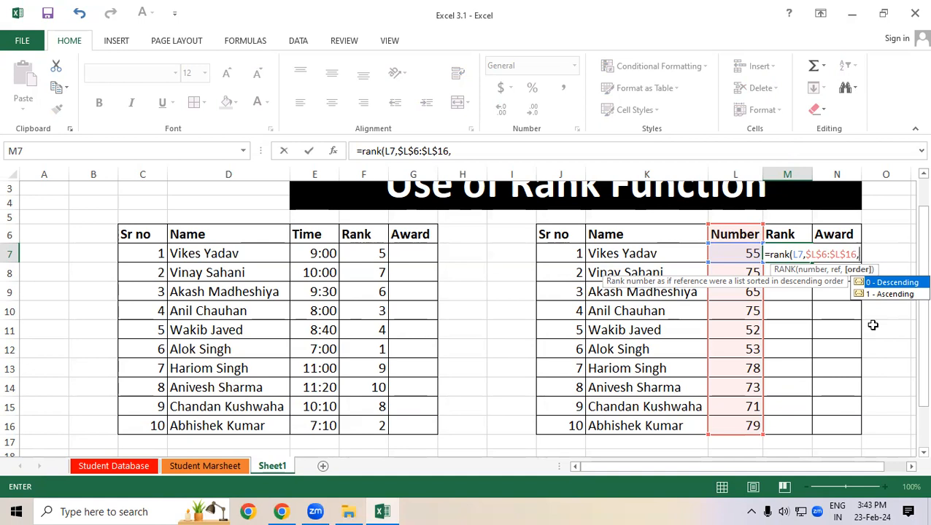
{"action": "double_click", "coordinate": [903, 283]}
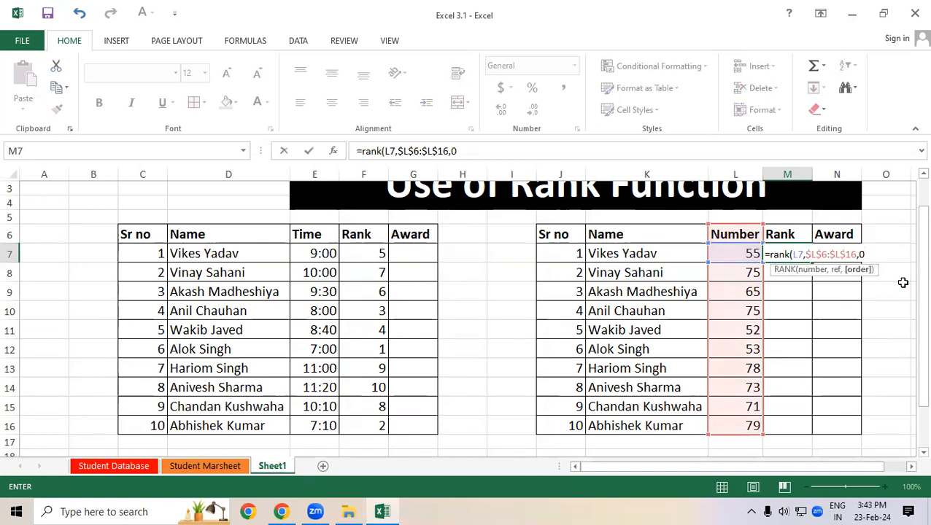
{"action": "type", "text": ")"}
{"action": "key", "text": "Return"}
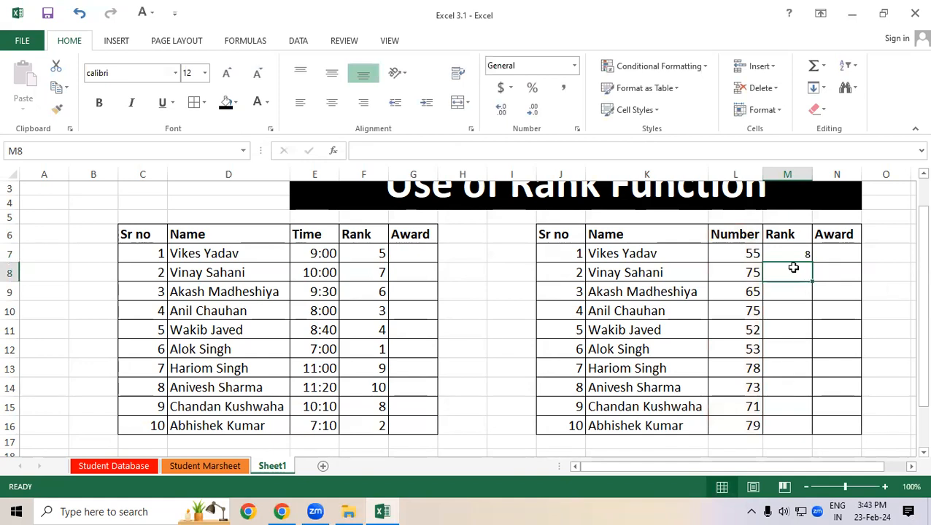
- Fill the RANK formula from M7 down to M16
{"action": "left_click", "coordinate": [730, 421]}
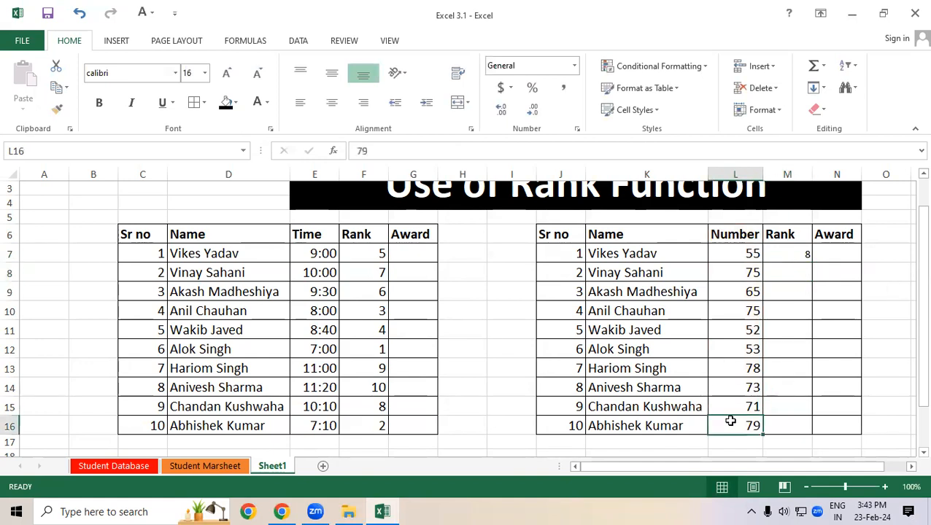
{"action": "left_click", "coordinate": [799, 257]}
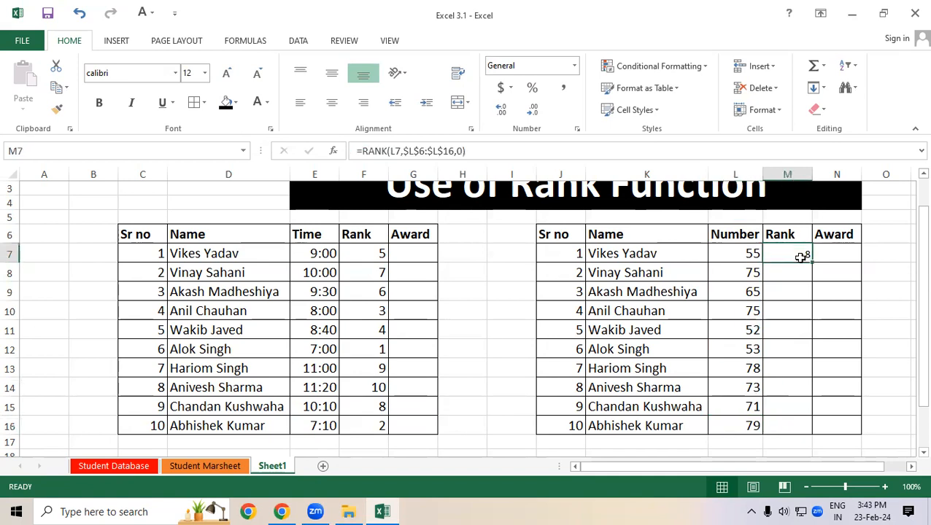
{"action": "left_click_drag", "start_coordinate": [812, 261], "coordinate": [790, 436]}
{"action": "left_click", "coordinate": [854, 393]}
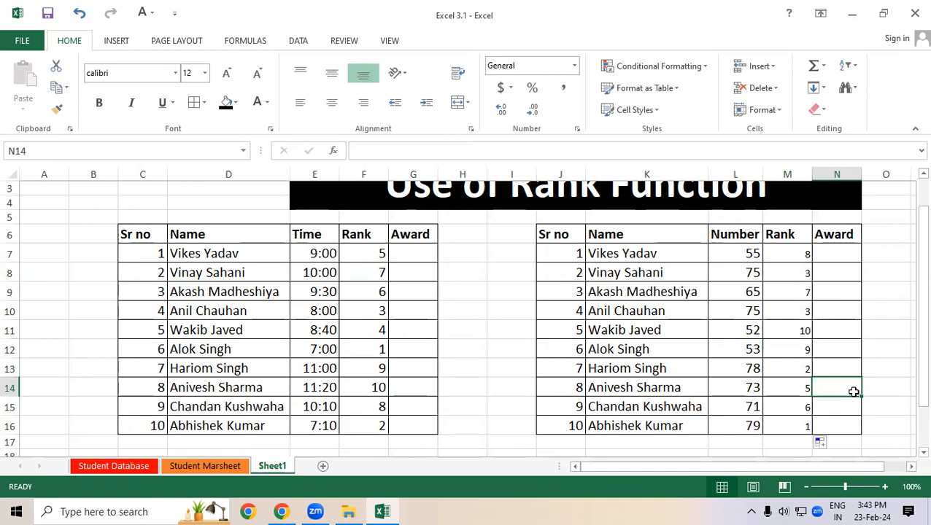
- Increase the font size of the Rank and Award cells M7:N16 to 16
{"action": "left_click_drag", "start_coordinate": [799, 257], "coordinate": [821, 421]}
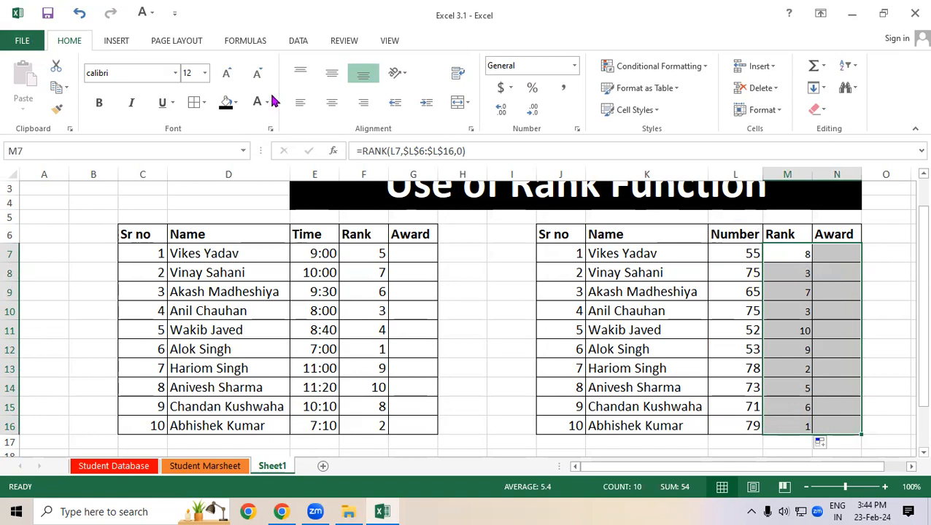
{"action": "left_click", "coordinate": [227, 73]}
{"action": "left_click", "coordinate": [227, 73]}
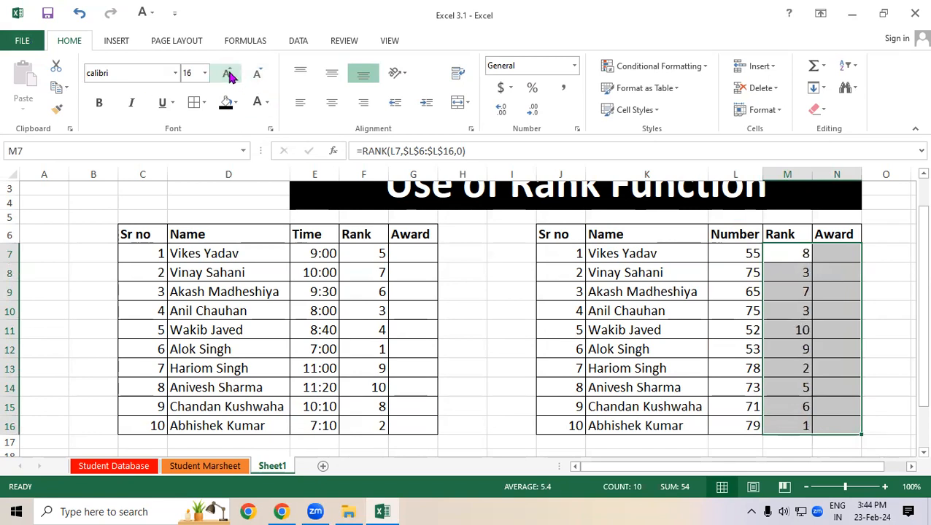
{"action": "left_click", "coordinate": [817, 315]}
- Change the number in L10 to 76 so that it no longer ties with L8
{"action": "left_click_drag", "start_coordinate": [658, 429], "coordinate": [789, 419]}
{"action": "left_click_drag", "start_coordinate": [606, 368], "coordinate": [812, 372]}
{"action": "left_click_drag", "start_coordinate": [608, 313], "coordinate": [784, 316]}
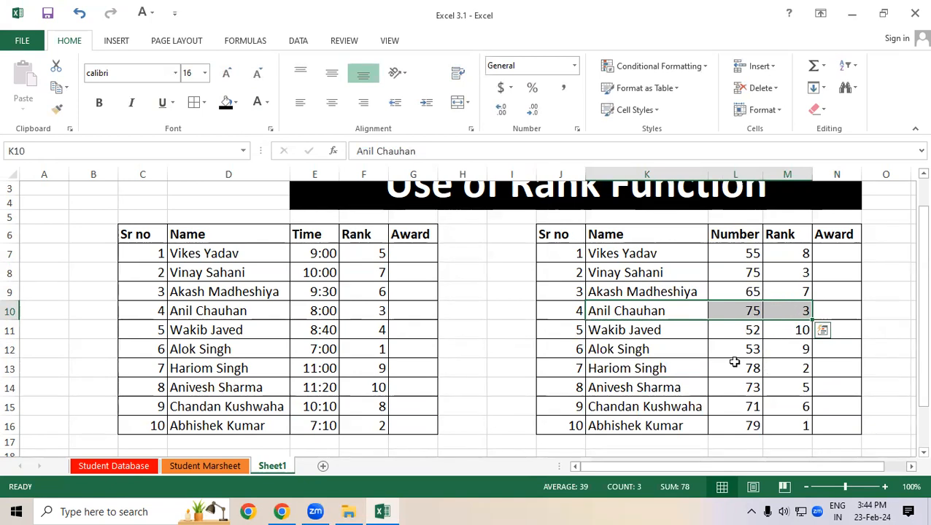
{"action": "left_click", "coordinate": [732, 273]}
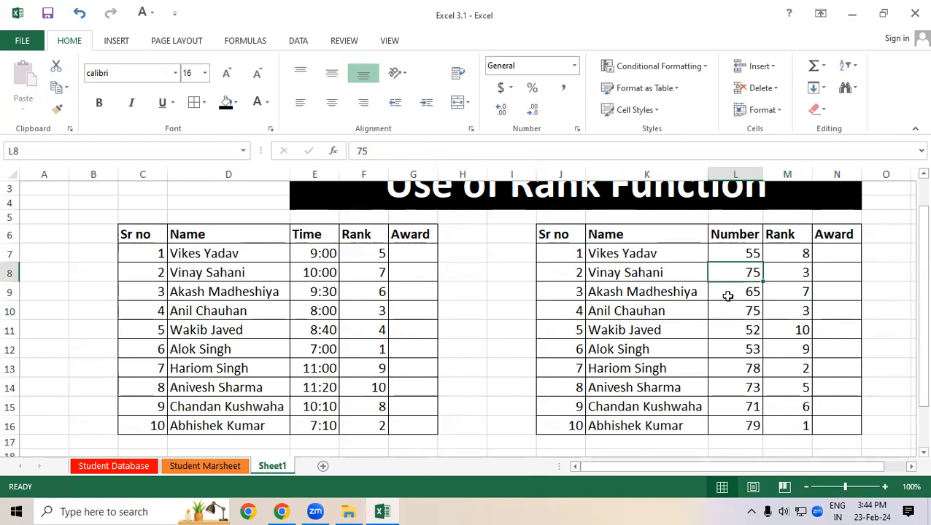
{"action": "left_click", "coordinate": [729, 315]}
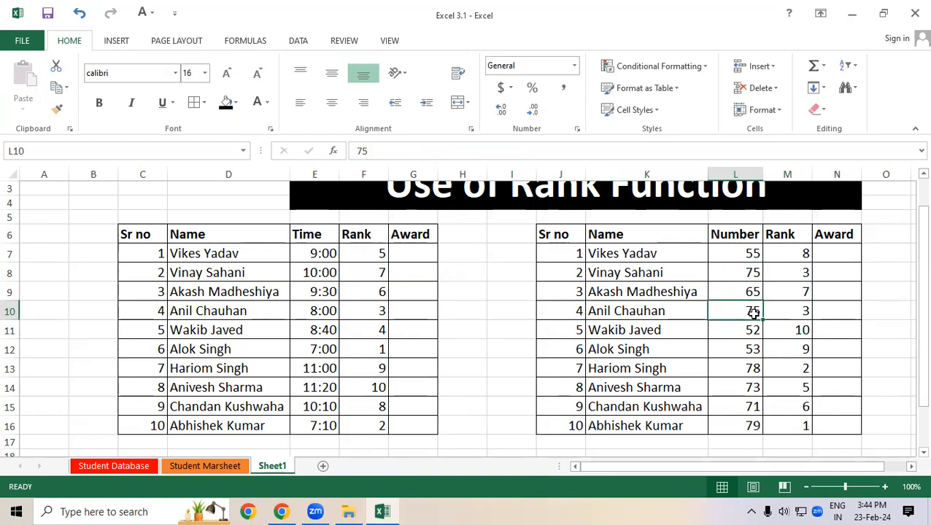
{"action": "double_click", "coordinate": [753, 313]}
{"action": "double_click", "coordinate": [753, 314]}
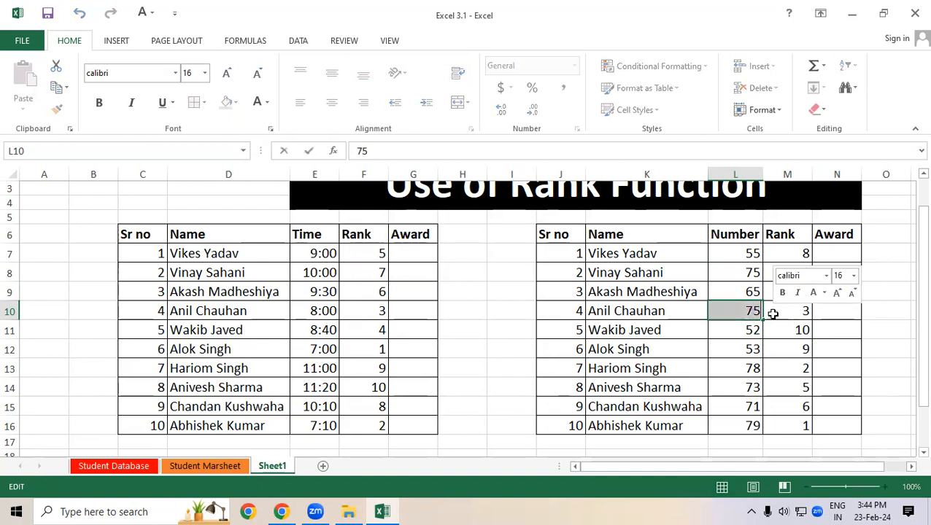
{"action": "type", "text": "76"}
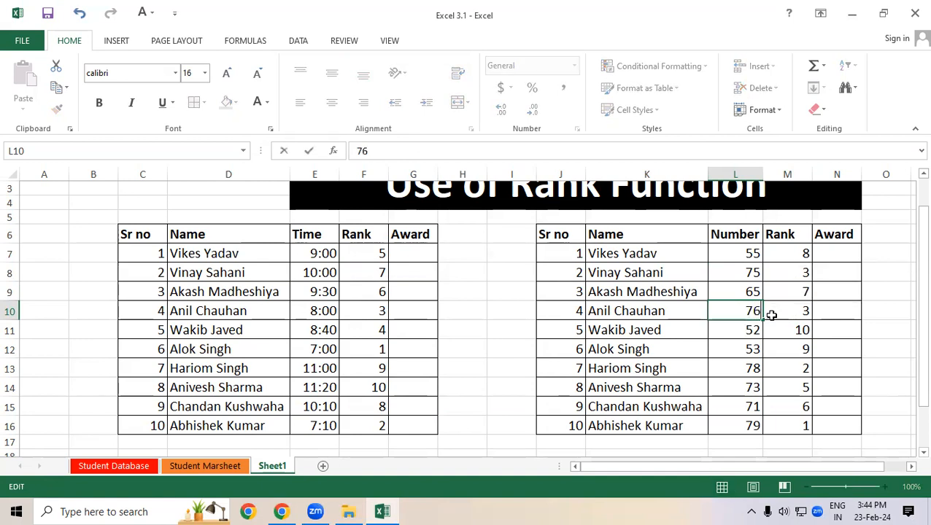
{"action": "key", "text": "Return"}
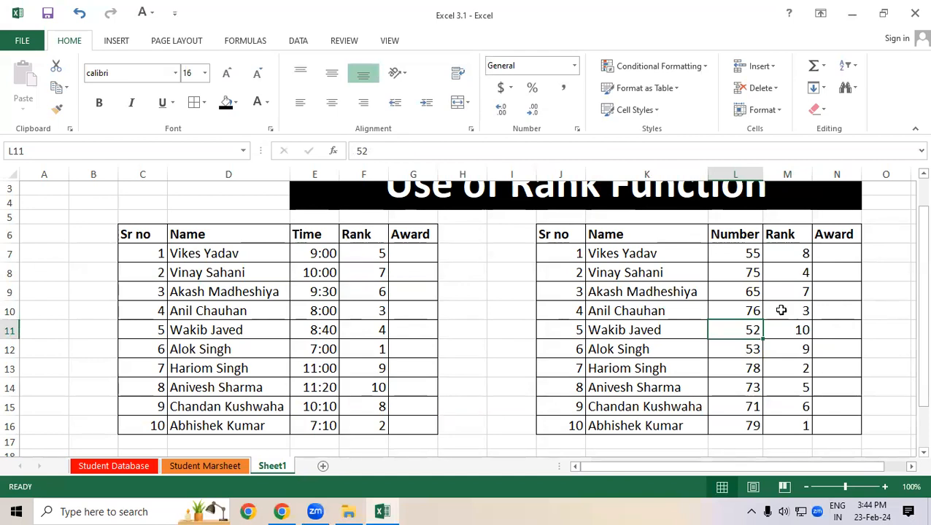
- Compare the numbers with their ranks in the second table, and look over the times in the first table
{"action": "left_click", "coordinate": [792, 306]}
{"action": "left_click_drag", "start_coordinate": [739, 272], "coordinate": [774, 272]}
{"action": "left_click_drag", "start_coordinate": [748, 383], "coordinate": [774, 390]}
{"action": "left_click_drag", "start_coordinate": [723, 292], "coordinate": [788, 292]}
{"action": "left_click_drag", "start_coordinate": [746, 253], "coordinate": [775, 267]}
{"action": "left_click_drag", "start_coordinate": [748, 350], "coordinate": [794, 325]}
{"action": "left_click", "coordinate": [833, 289]}
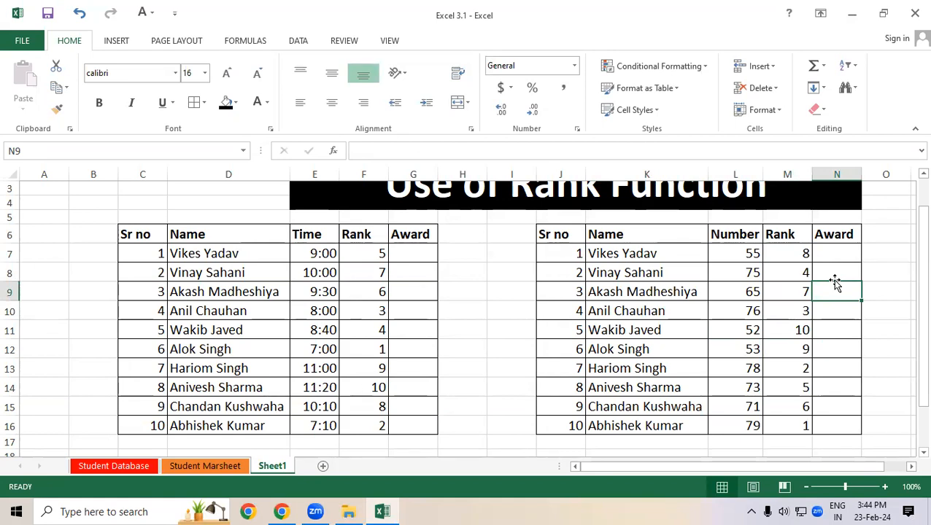
{"action": "left_click_drag", "start_coordinate": [322, 252], "coordinate": [318, 385]}
{"action": "left_click_drag", "start_coordinate": [750, 257], "coordinate": [773, 425]}
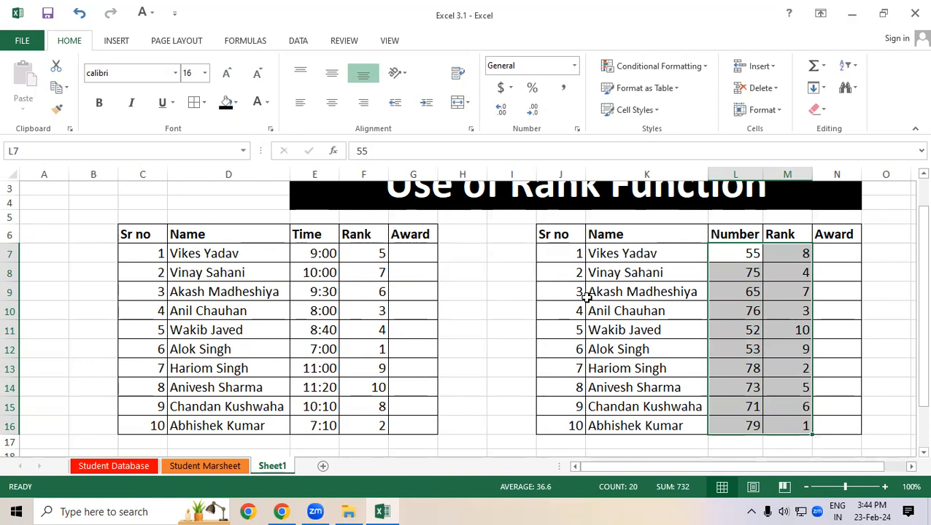
- Start an IF formula in G7 that returns "Car" when the rank in F7 equals 1
{"action": "left_click", "coordinate": [414, 246]}
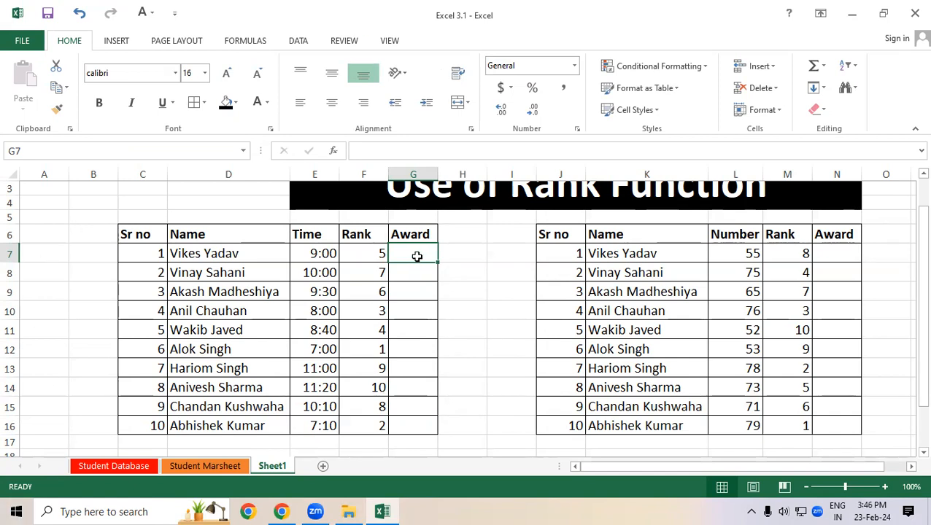
{"action": "type", "text": "=if"}
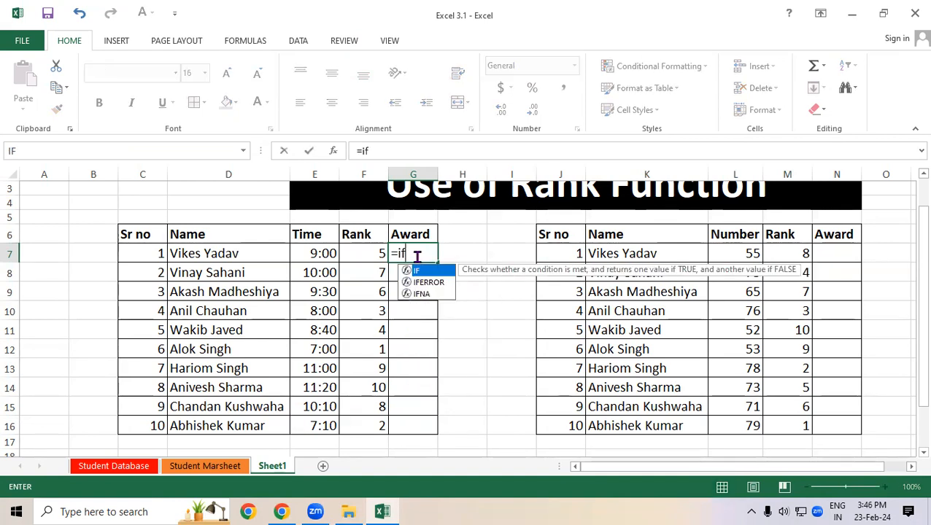
{"action": "key", "text": "Tab"}
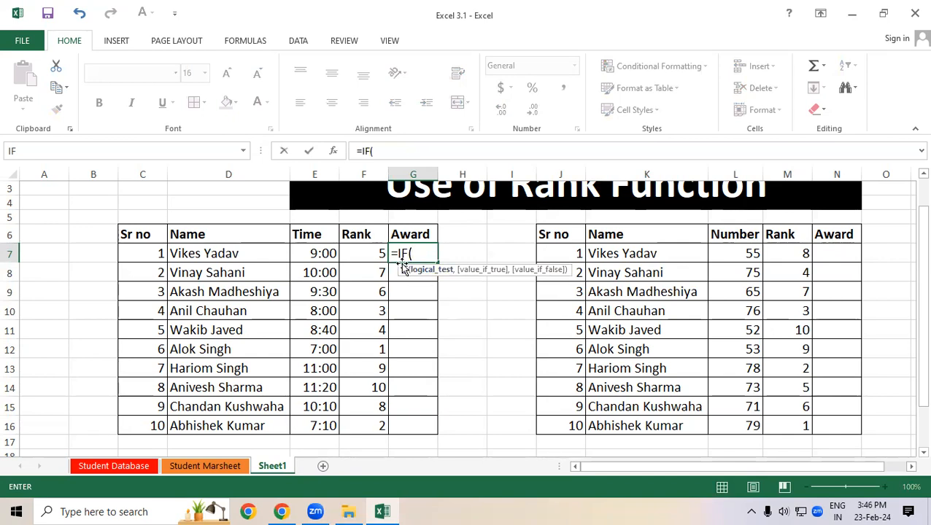
{"action": "left_click", "coordinate": [374, 253]}
{"action": "type", "text": "=1"}
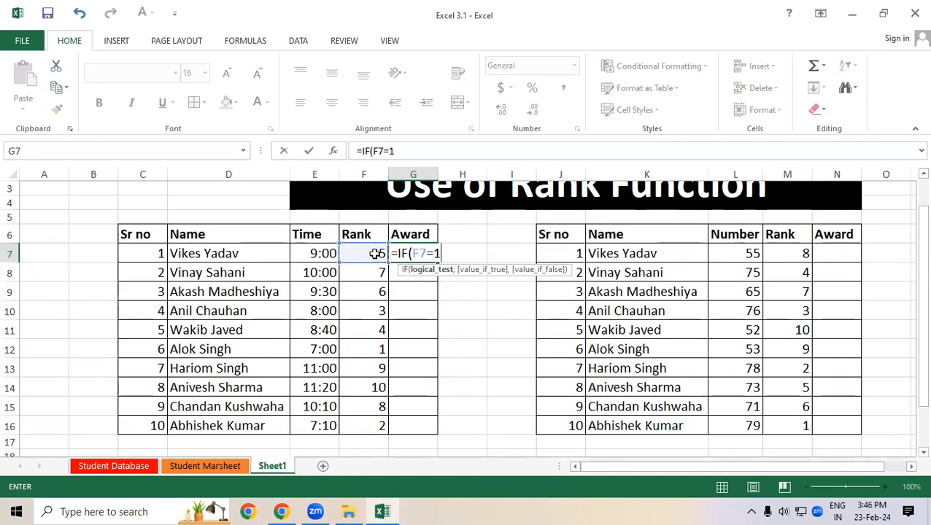
{"action": "type", "text": ",\"Car"}
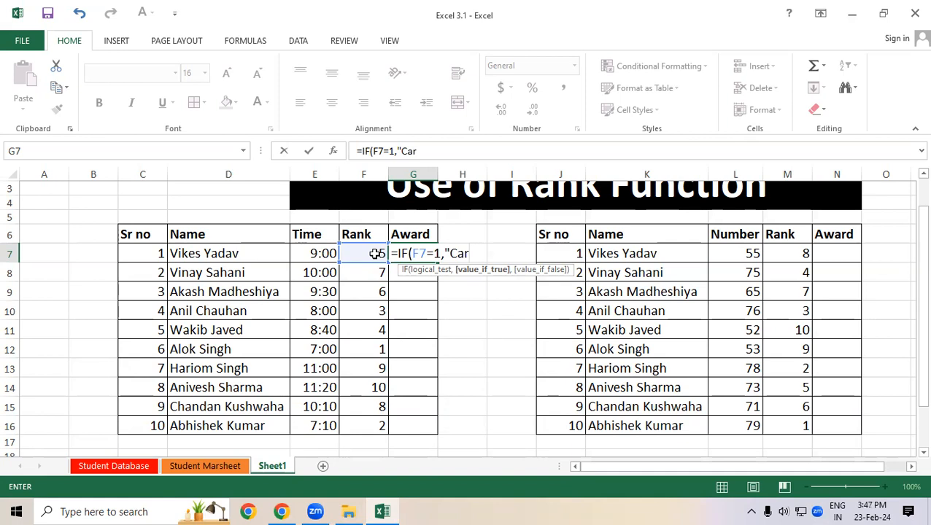
{"action": "type", "text": "\""}
- Nest a second IF in the G7 formula that returns "Bike" when F7 equals 2
{"action": "type", "text": ",IF("}
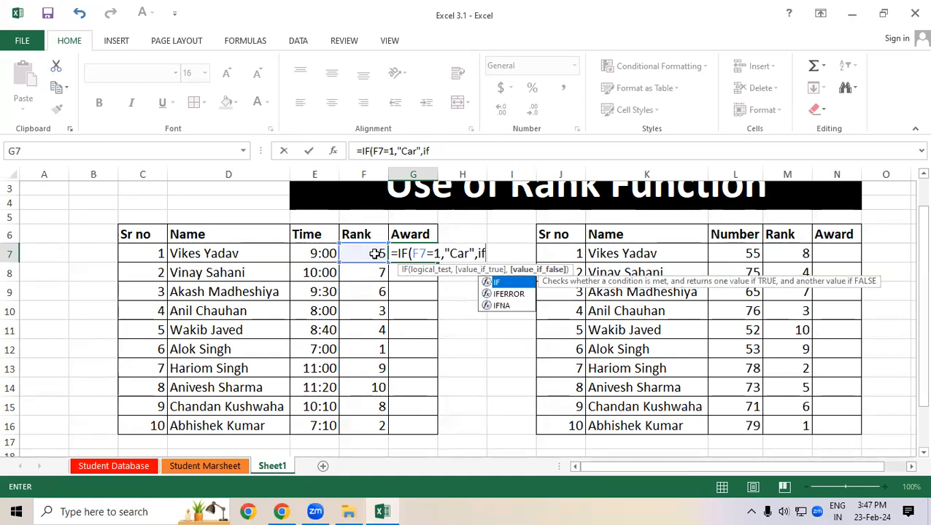
{"action": "left_click", "coordinate": [374, 253]}
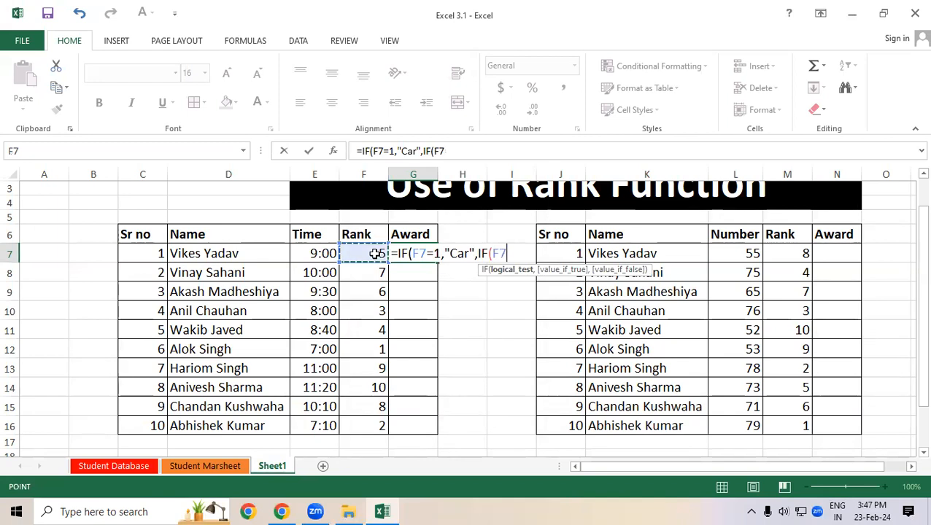
{"action": "type", "text": "=2"}
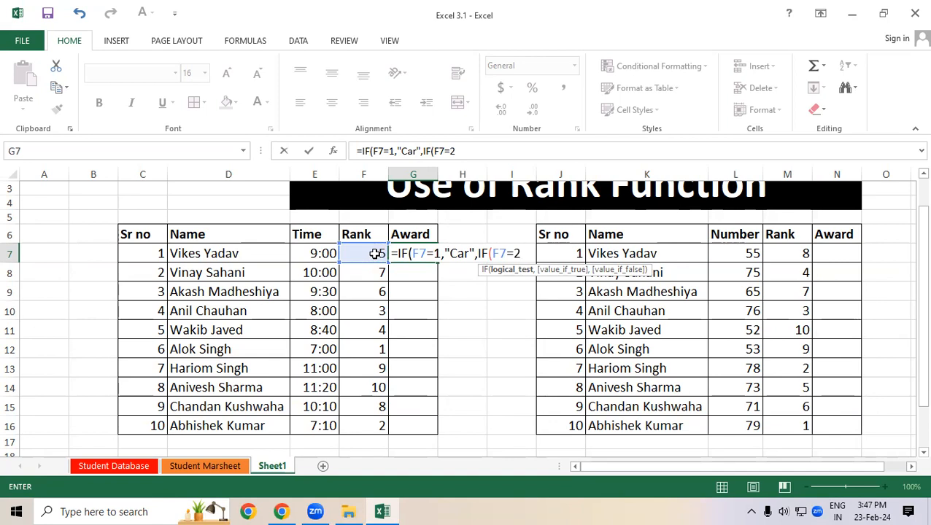
{"action": "type", "text": ","}
{"action": "type", "text": "\"B"}
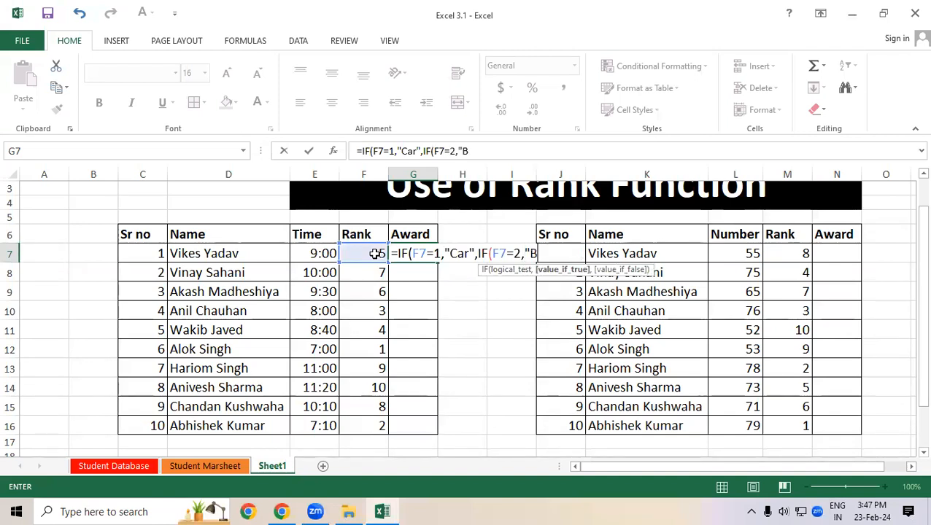
{"action": "type", "text": "ike"}
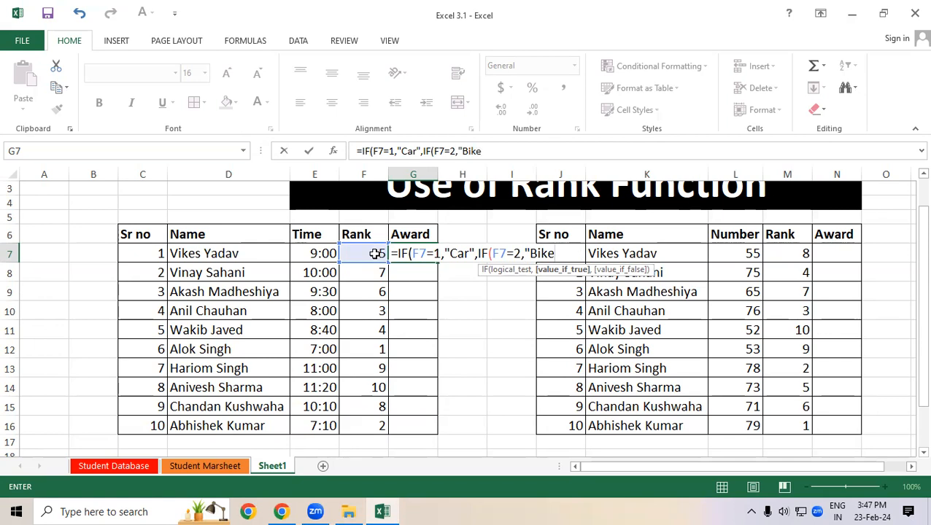
{"action": "type", "text": "\","}
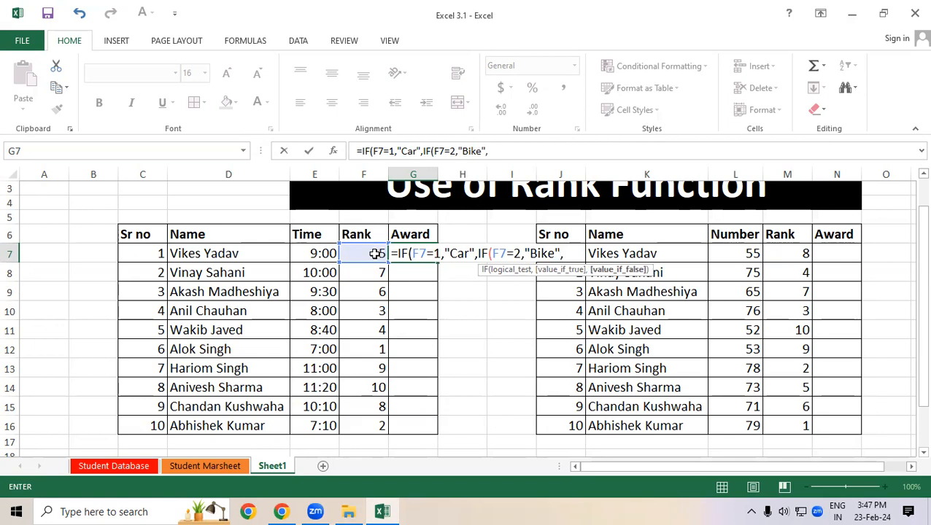
- Nest a third IF in the G7 formula that returns "Cycle" when F7 equals 3
{"action": "type", "text": "IF("}
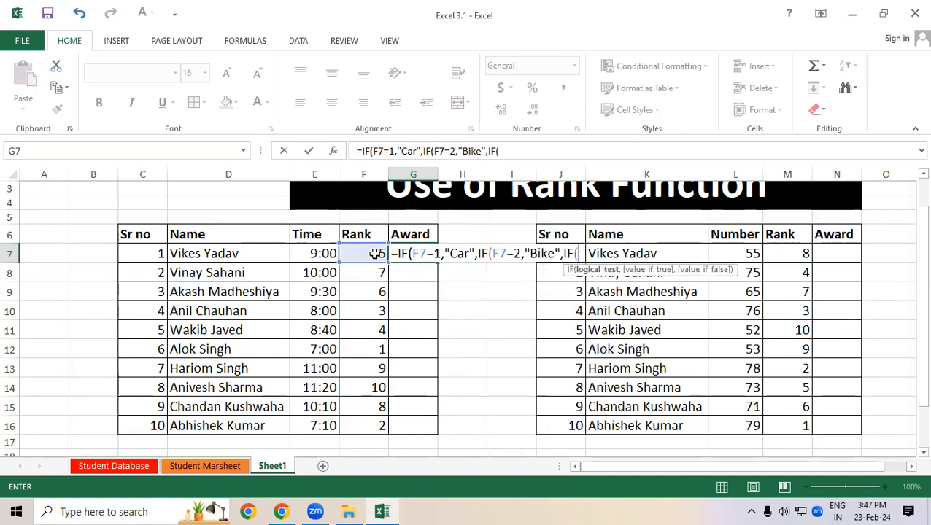
{"action": "left_click", "coordinate": [374, 253]}
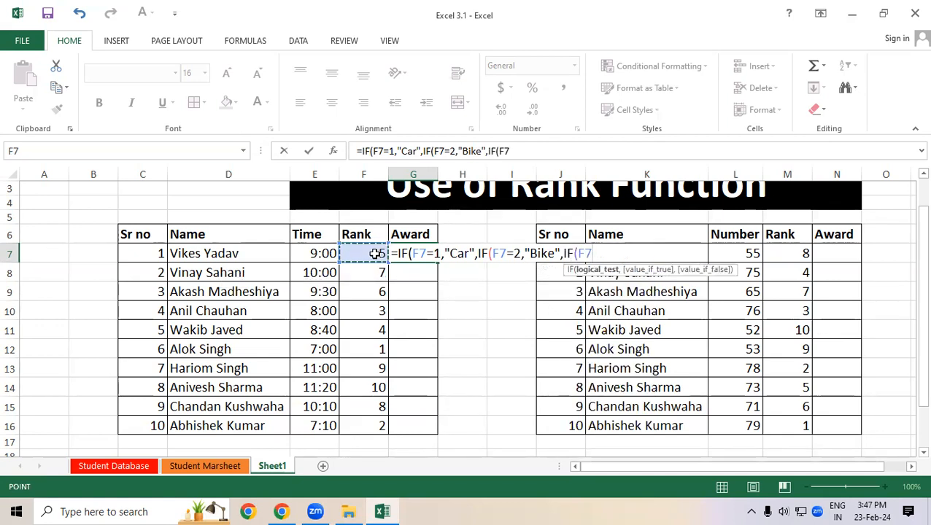
{"action": "type", "text": "=3"}
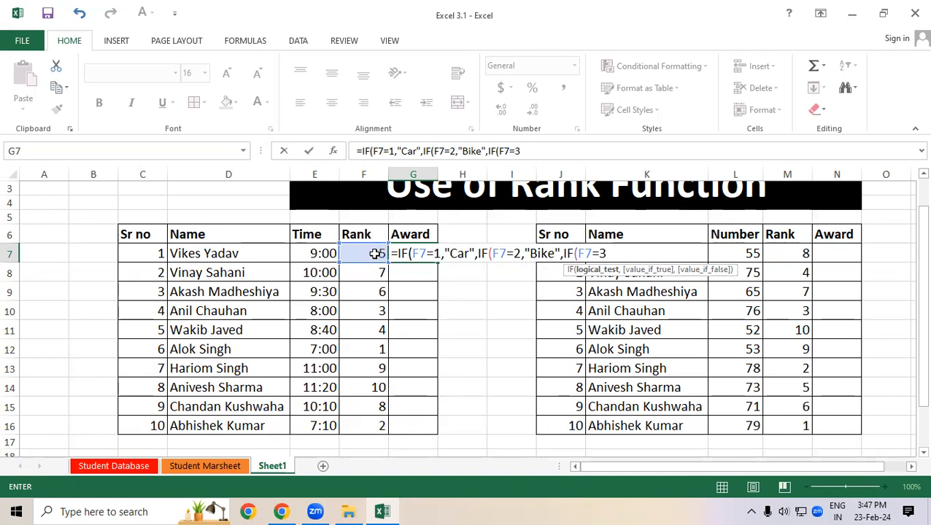
{"action": "type", "text": ",\""}
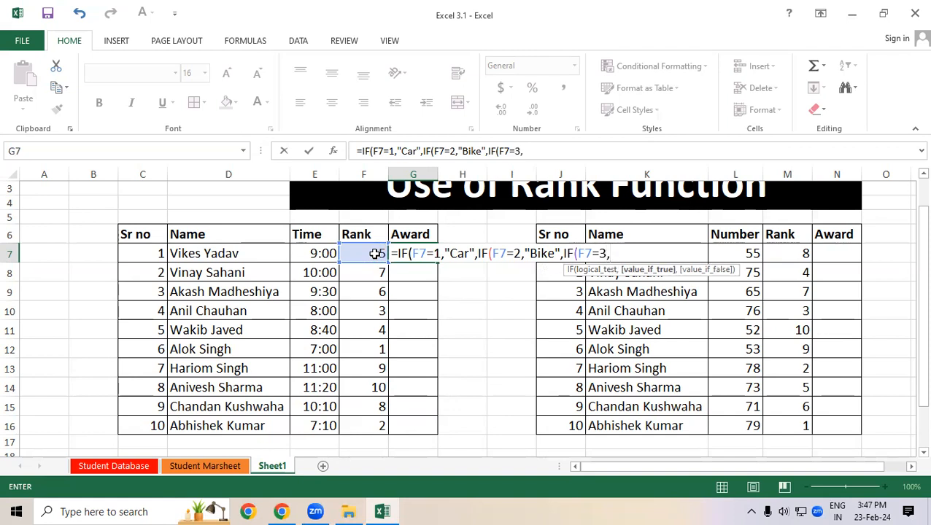
{"action": "type", "text": "Ctcle\""}
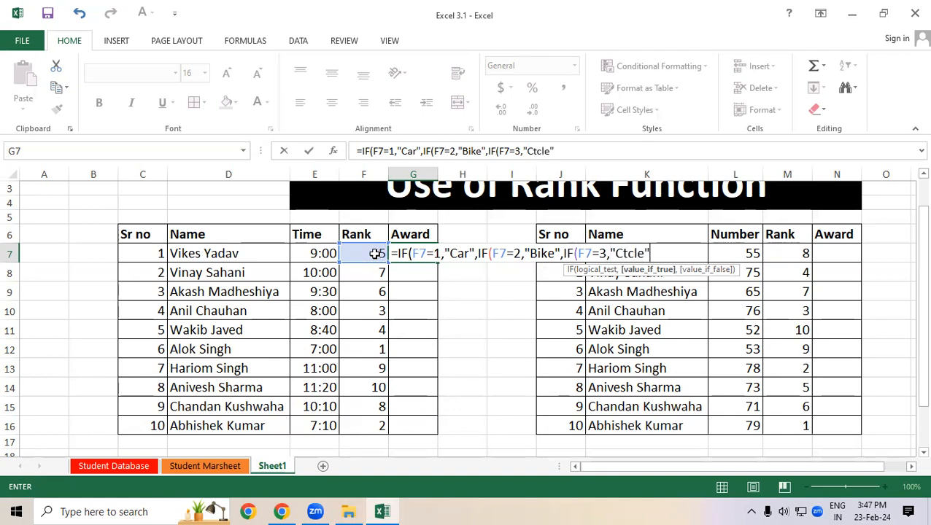
{"action": "left_click", "coordinate": [621, 254]}
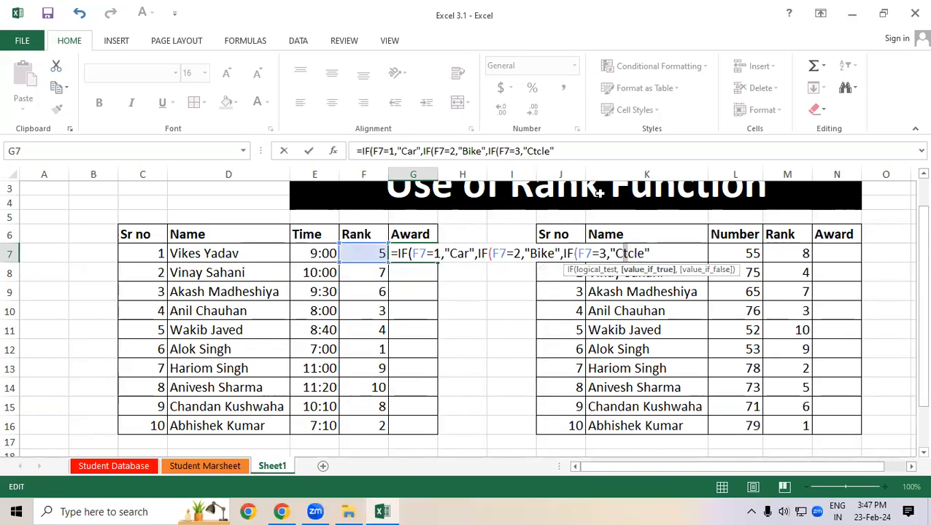
{"action": "key", "text": "Delete"}
{"action": "type", "text": "ycle\""}
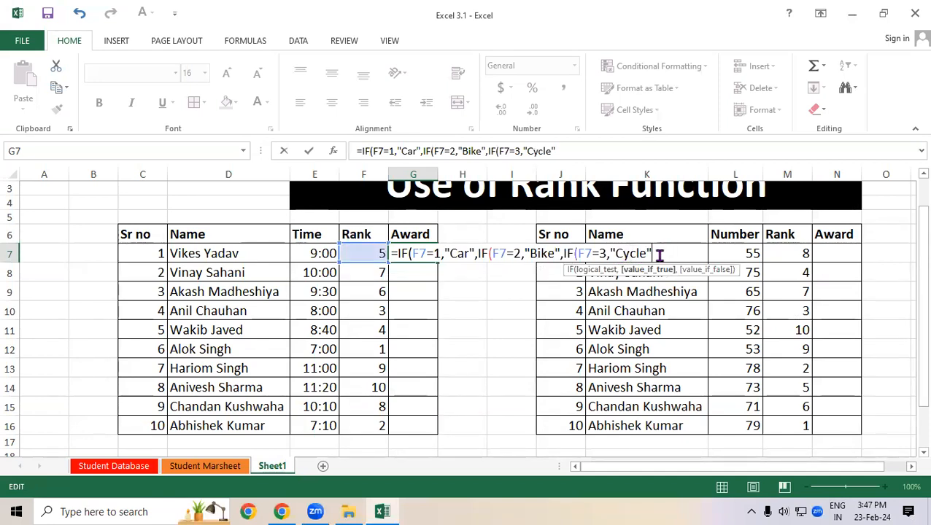
{"action": "type", "text": ","}
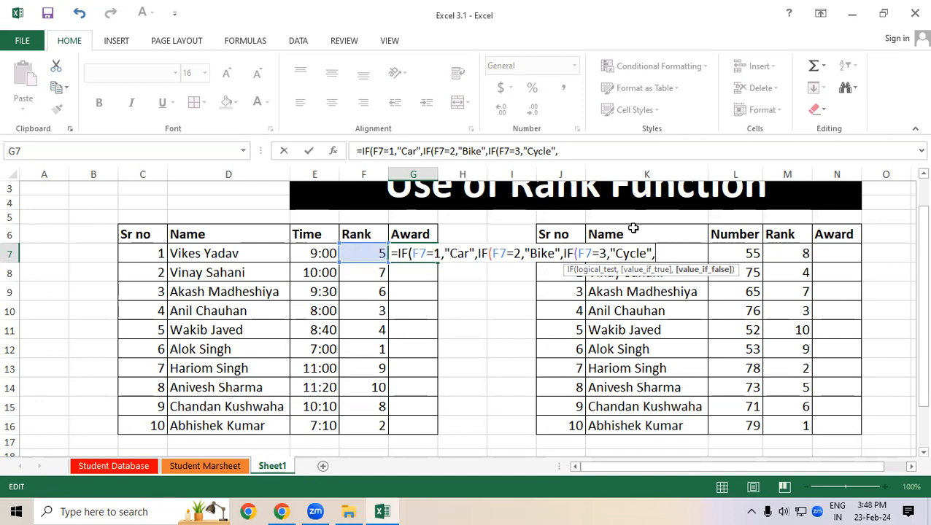
- Complete the G7 formula with "NO Award" for all other ranks, close all three IFs and enter it
{"action": "type", "text": "\"NO Award"}
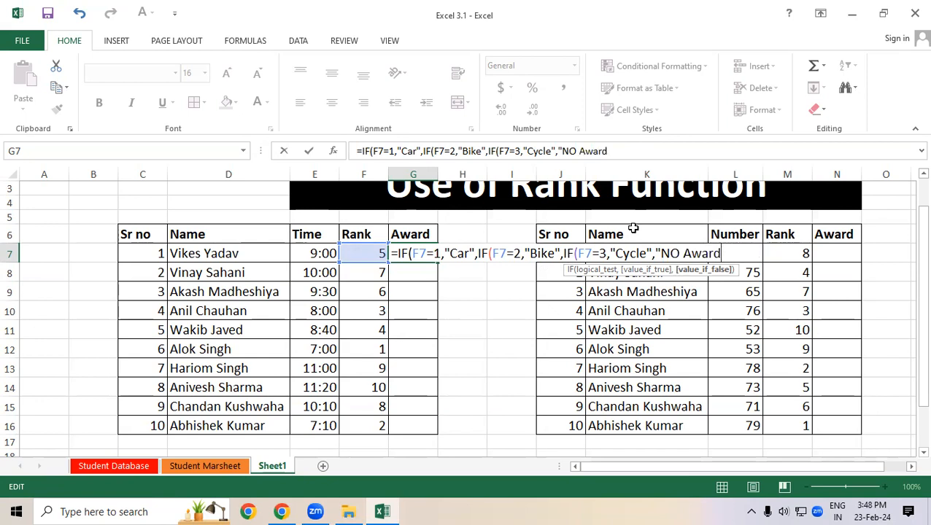
{"action": "type", "text": "\")))"}
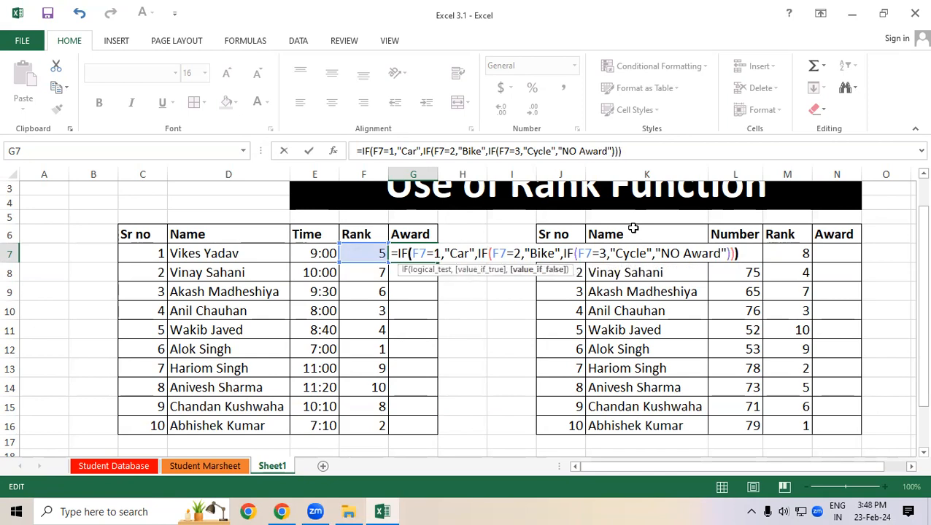
{"action": "key", "text": "Return"}
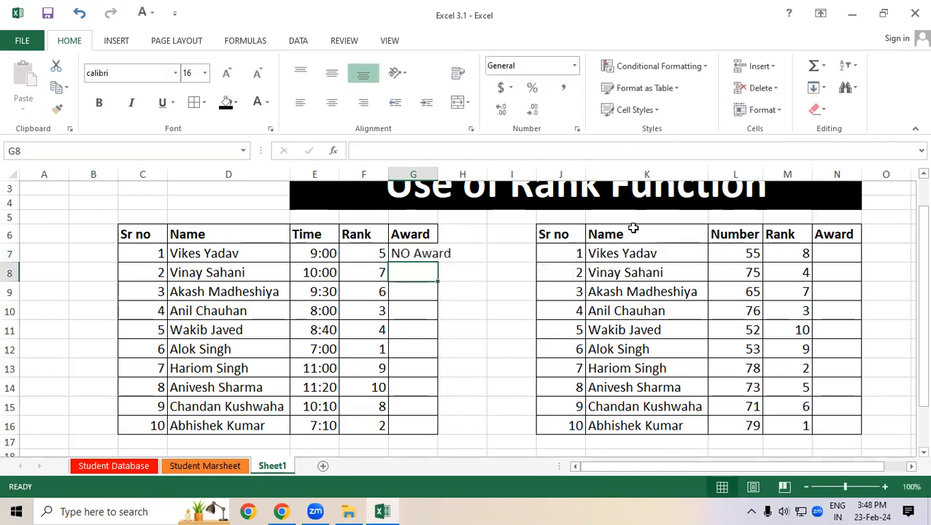
- Autofit the width of column G and fill the award formula from G7 down to G16
{"action": "double_click", "coordinate": [438, 174]}
{"action": "left_click", "coordinate": [496, 288]}
{"action": "left_click", "coordinate": [436, 255]}
{"action": "left_click_drag", "start_coordinate": [456, 265], "coordinate": [457, 436]}
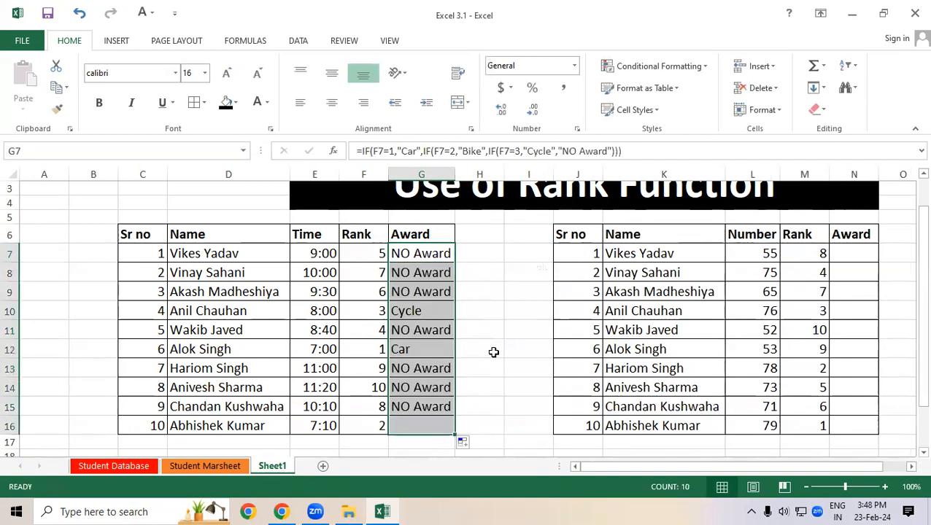
{"action": "left_click", "coordinate": [493, 352]}
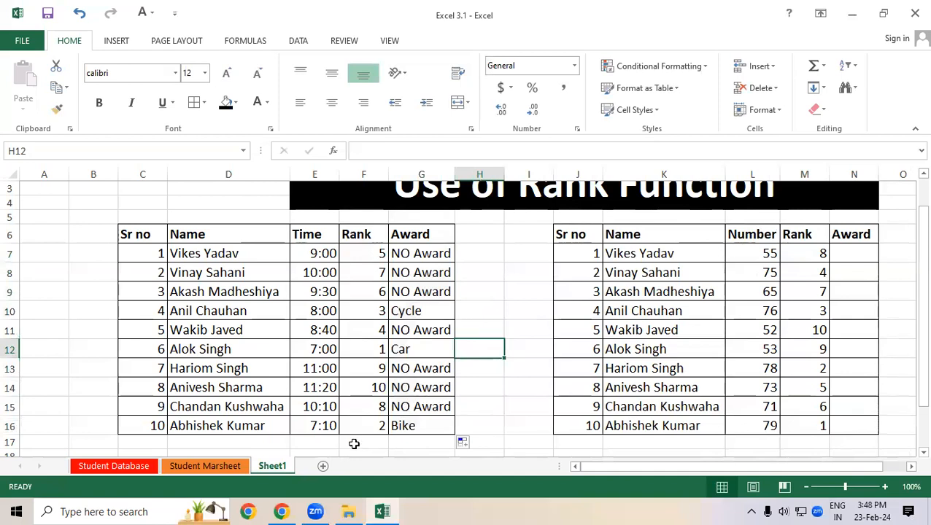
{"action": "left_click_drag", "start_coordinate": [329, 348], "coordinate": [407, 349]}
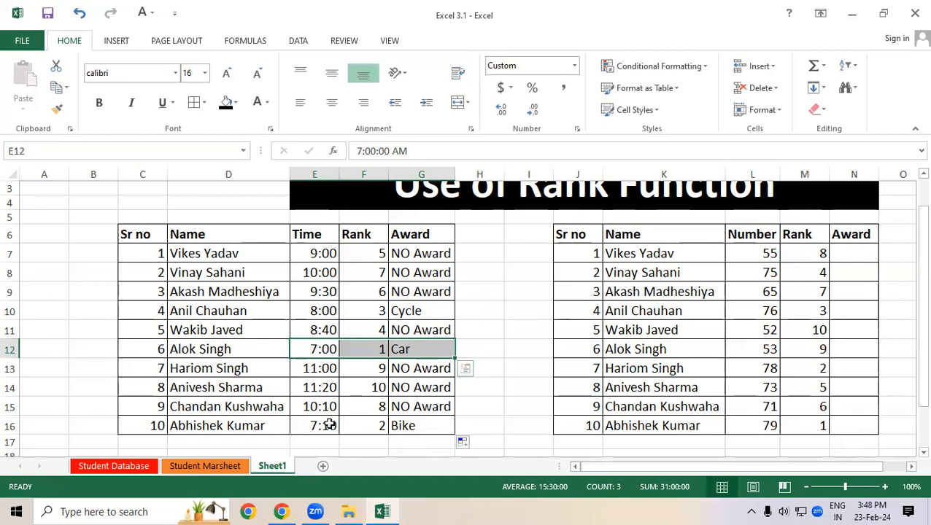
- Check the awards in column G of the time table against the names, times and ranks in rows 10, 12 and 16
{"action": "left_click_drag", "start_coordinate": [326, 425], "coordinate": [412, 433]}
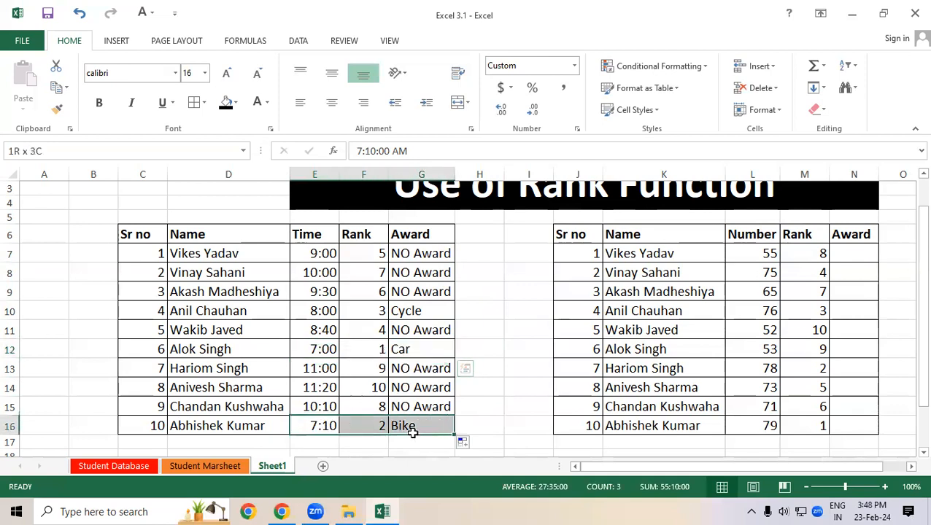
{"action": "left_click", "coordinate": [321, 305]}
{"action": "left_click_drag", "start_coordinate": [322, 305], "coordinate": [412, 309]}
{"action": "left_click_drag", "start_coordinate": [421, 248], "coordinate": [408, 421]}
{"action": "left_click", "coordinate": [521, 332]}
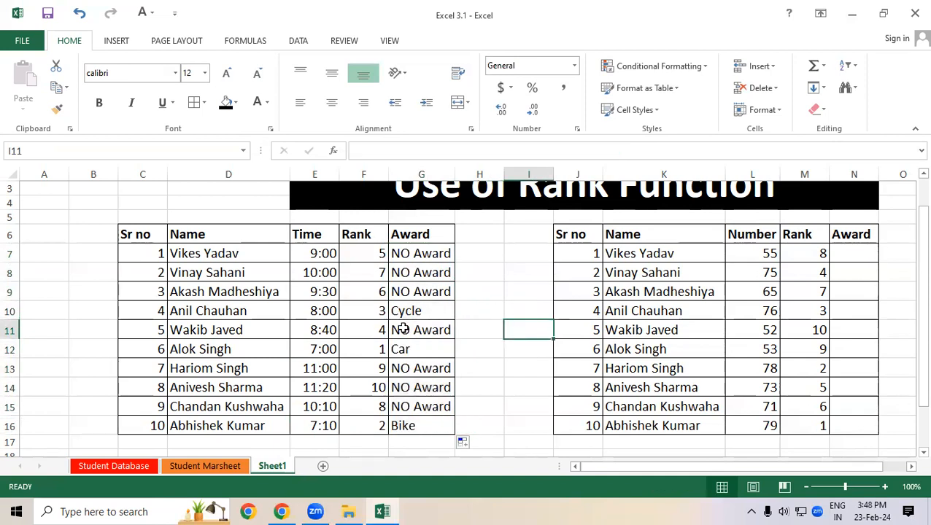
{"action": "left_click", "coordinate": [211, 351]}
{"action": "left_click_drag", "start_coordinate": [211, 351], "coordinate": [416, 343]}
{"action": "left_click_drag", "start_coordinate": [222, 429], "coordinate": [425, 431]}
{"action": "left_click_drag", "start_coordinate": [213, 312], "coordinate": [438, 311]}
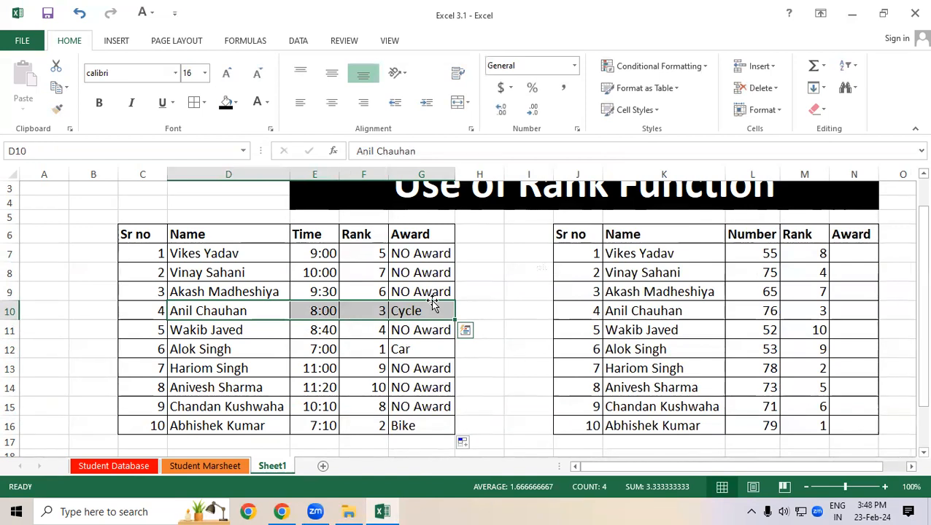
{"action": "left_click_drag", "start_coordinate": [435, 253], "coordinate": [415, 428]}
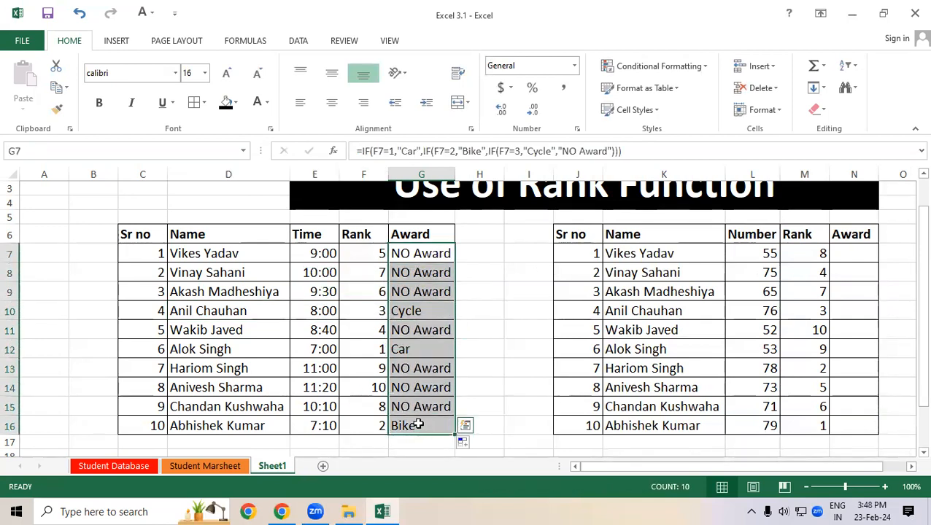
- Inspect the rank formulas in F7 of the time table and M7 of the number table
{"action": "left_click", "coordinate": [837, 250]}
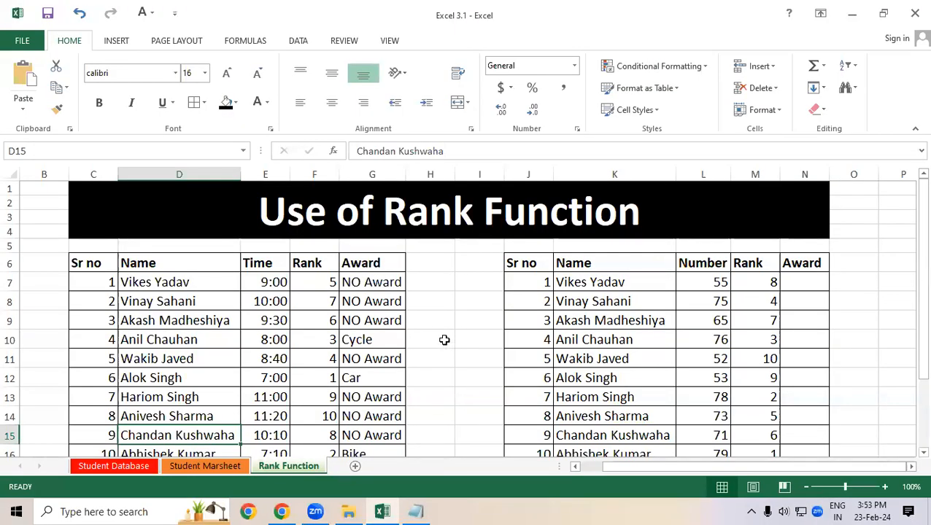
{"action": "left_click", "coordinate": [318, 277]}
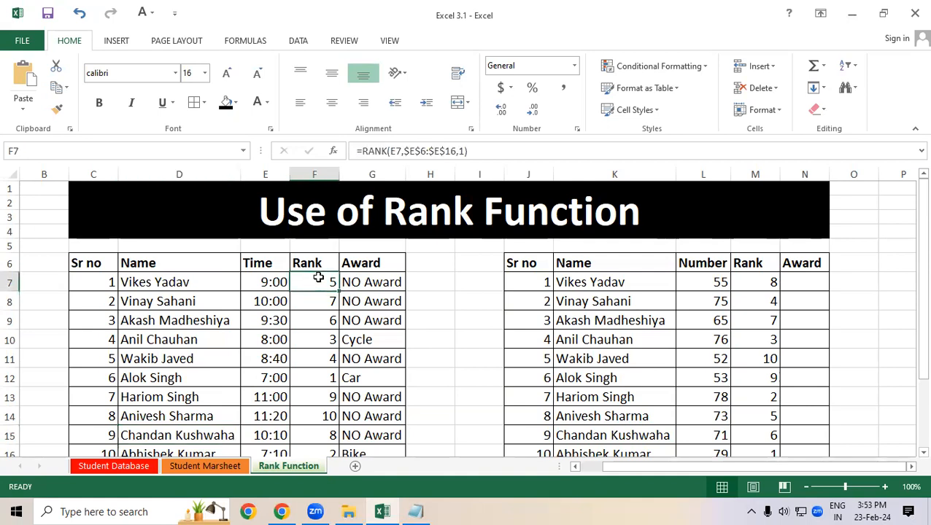
{"action": "left_click", "coordinate": [710, 284]}
{"action": "left_click", "coordinate": [760, 280]}
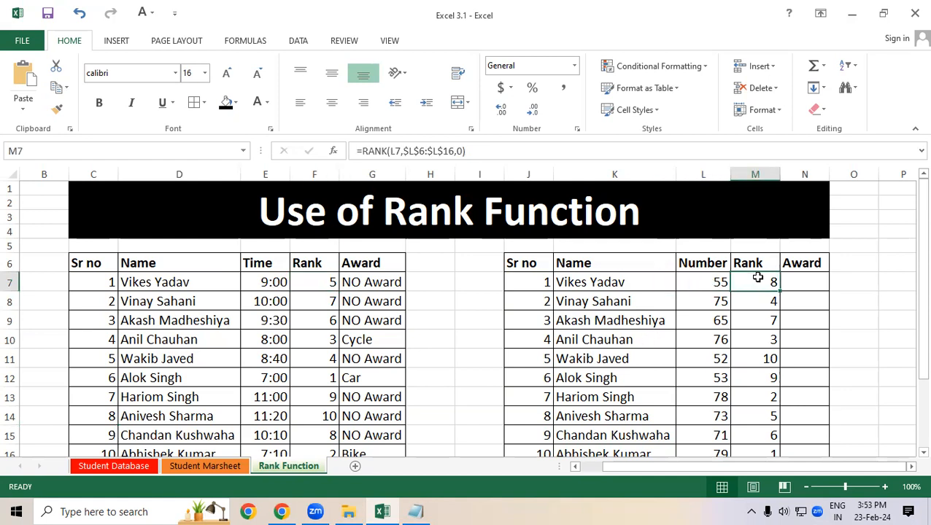